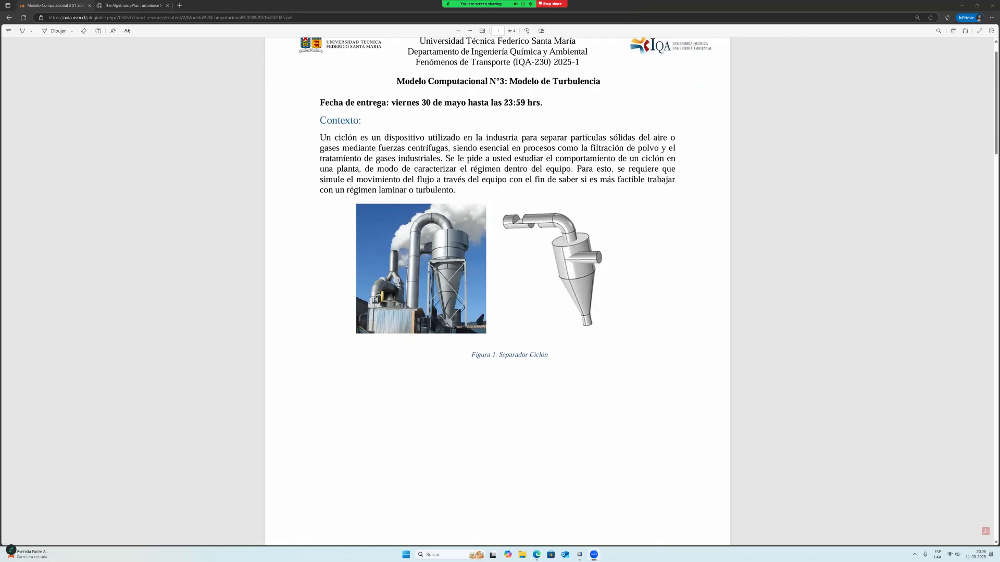
Review the assignment PDF, covering the geometry dimensions table, the material and inlet conditions, the turbulence model assignments per group and the report requirements.
scroll(406, 227, "down", 10)
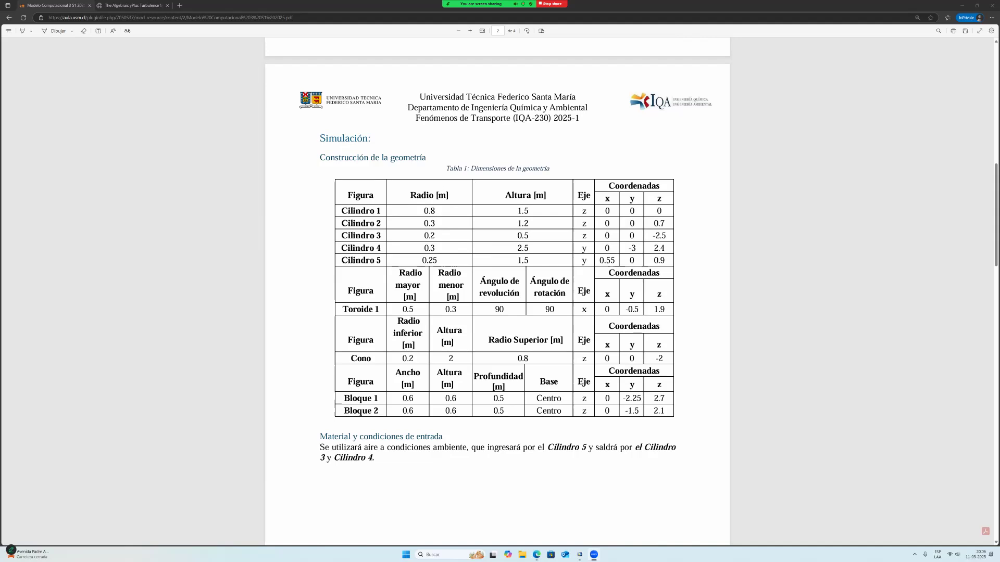
scroll(497, 291, "down", 3)
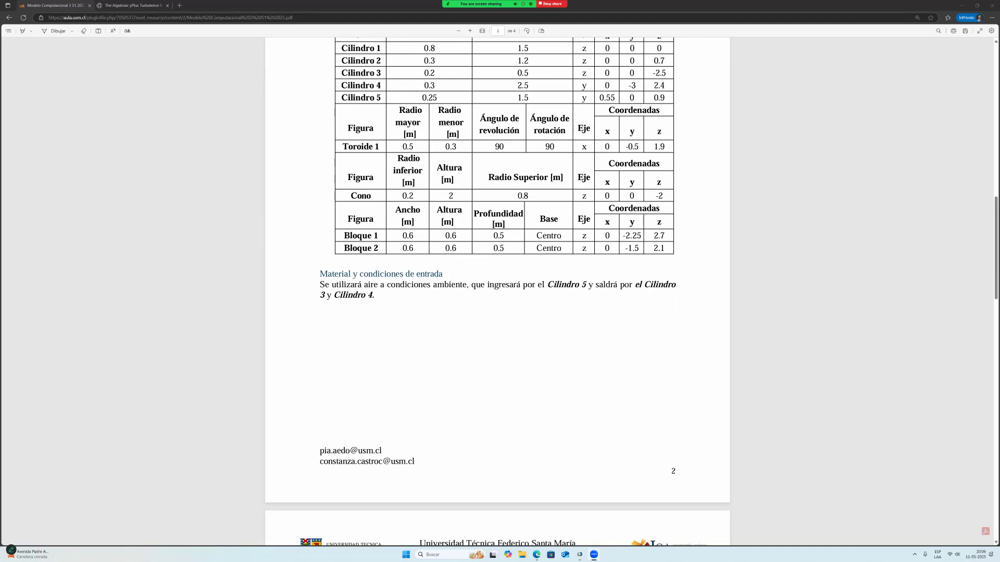
scroll(498, 291, "up", 1)
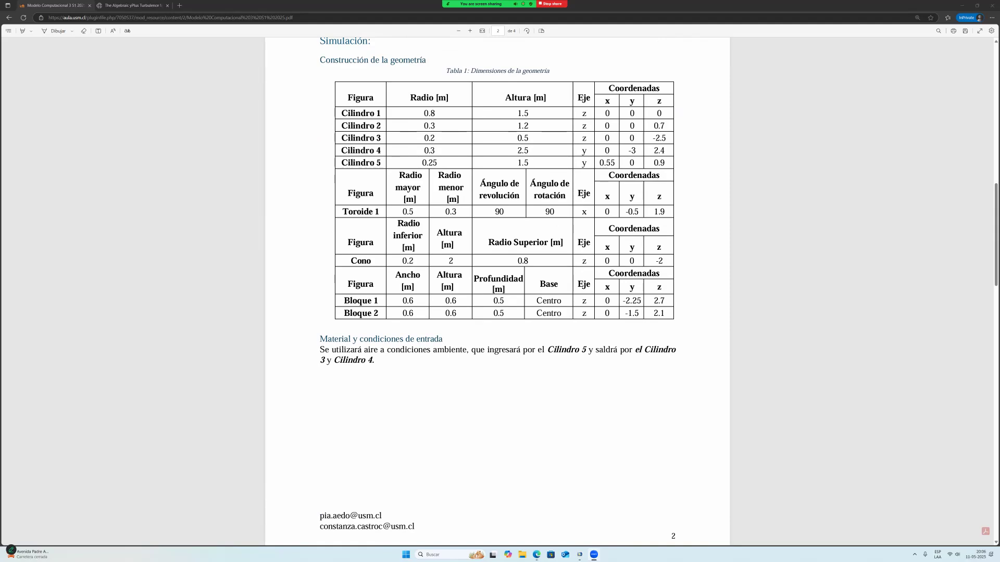
scroll(497, 291, "down", 1)
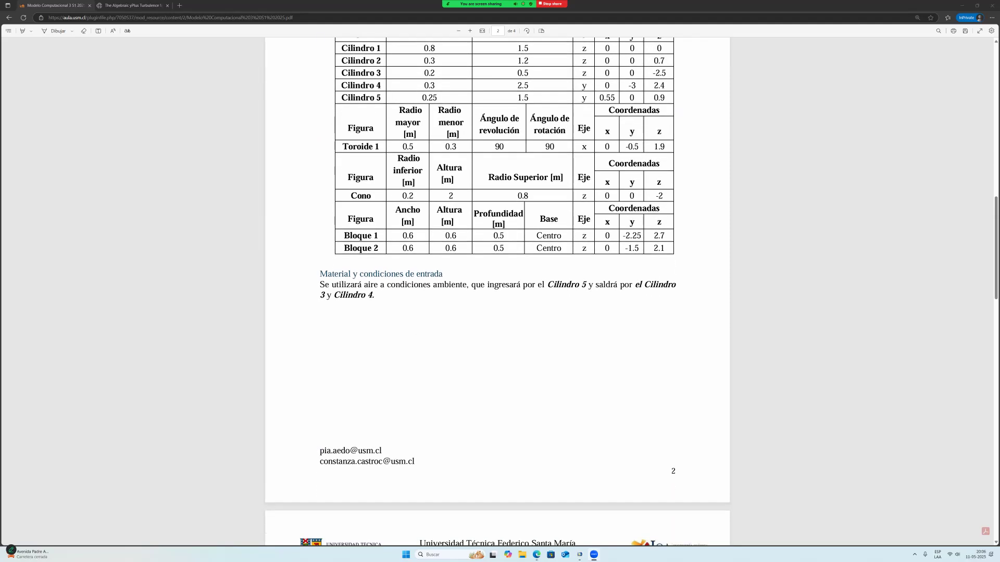
scroll(451, 219, "down", 6)
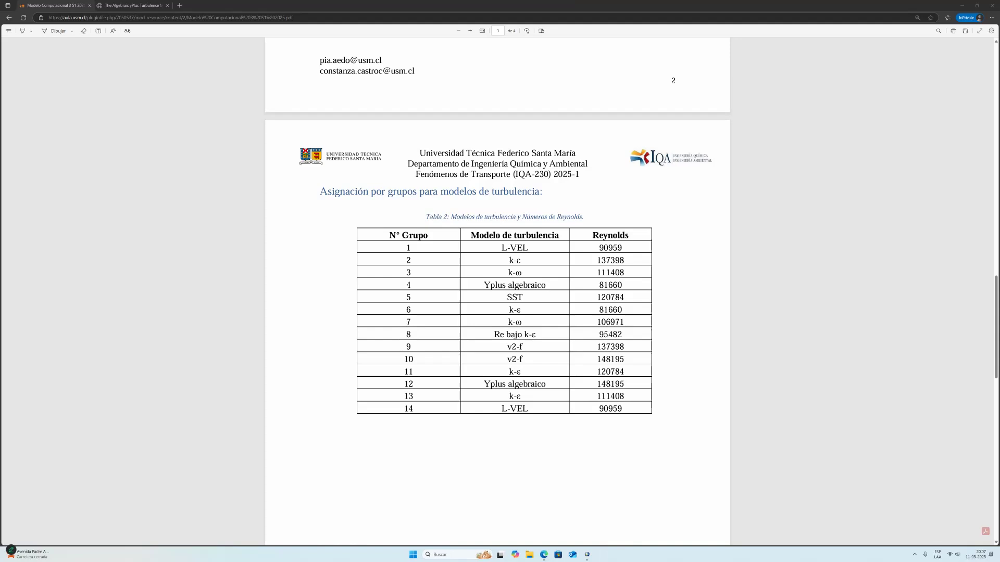
scroll(497, 292, "up", 1)
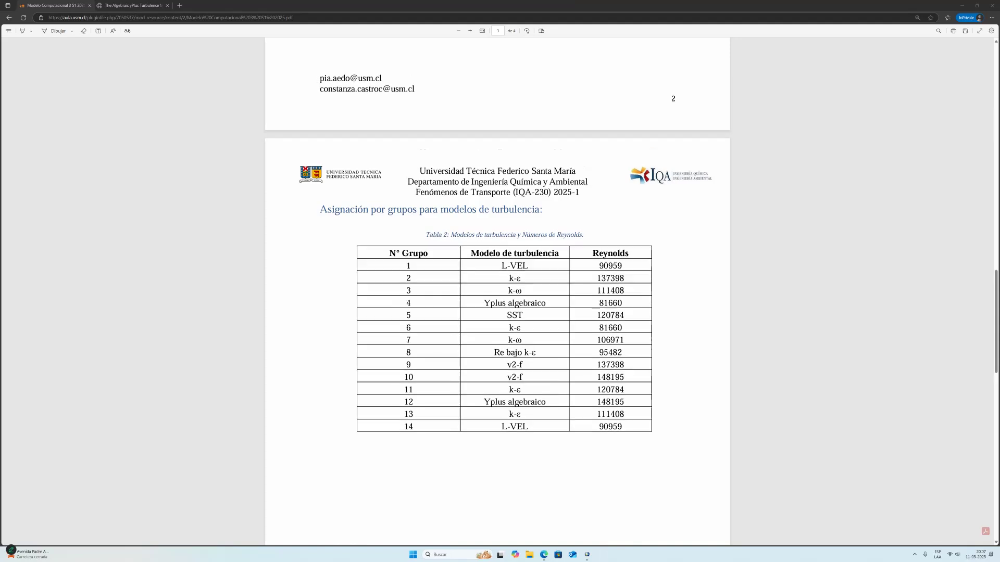
scroll(497, 292, "up", 5)
scroll(497, 292, "down", 6)
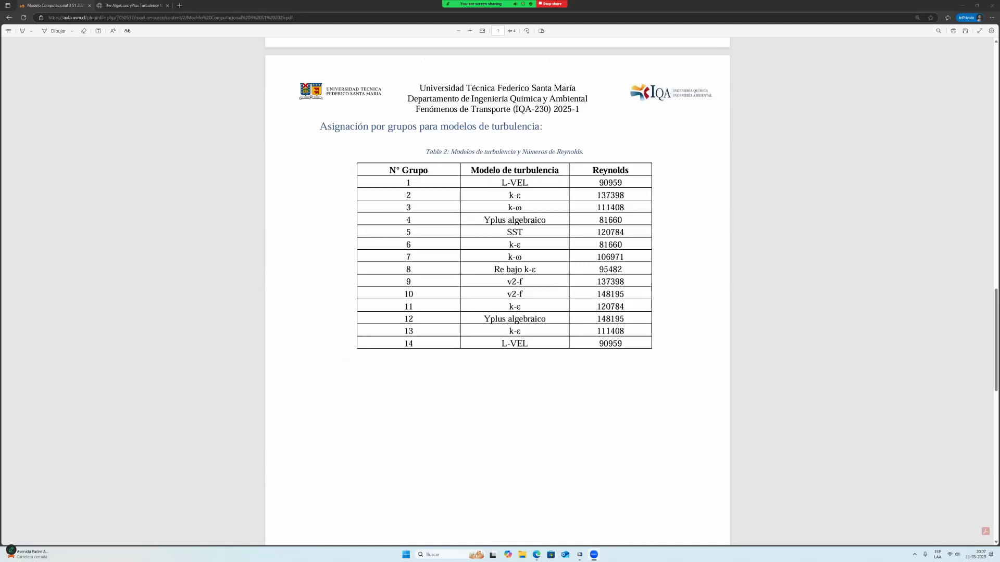
scroll(497, 292, "down", 7)
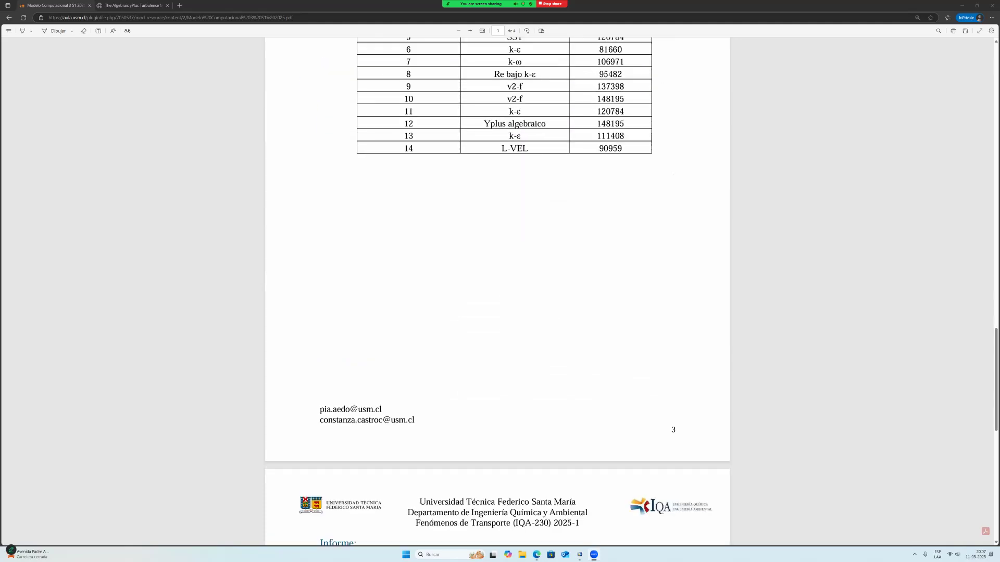
scroll(498, 292, "down", 3)
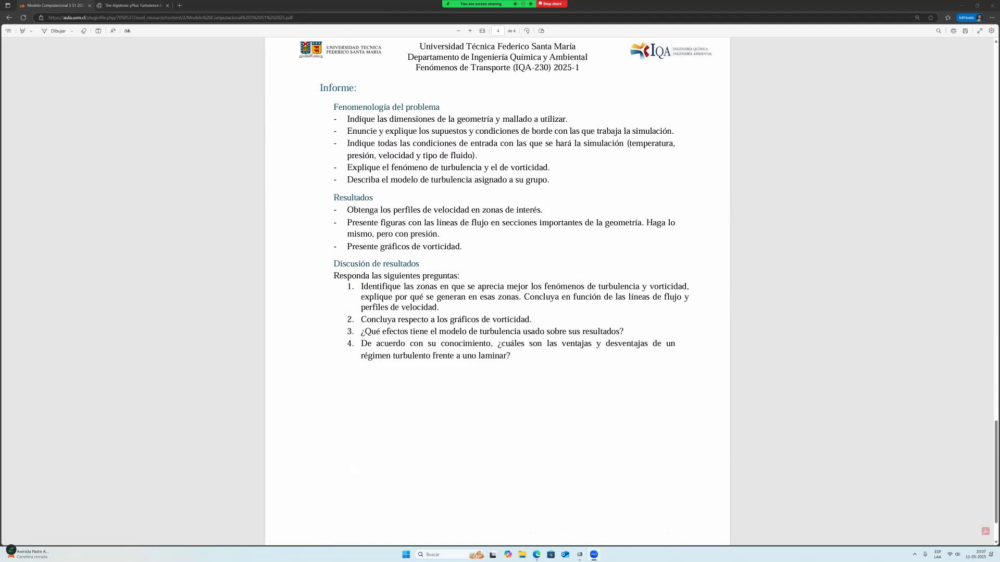
Switch to COMSOL Multiphysics and start a new model with the model wizard in 3D space.
left_click(579, 554)
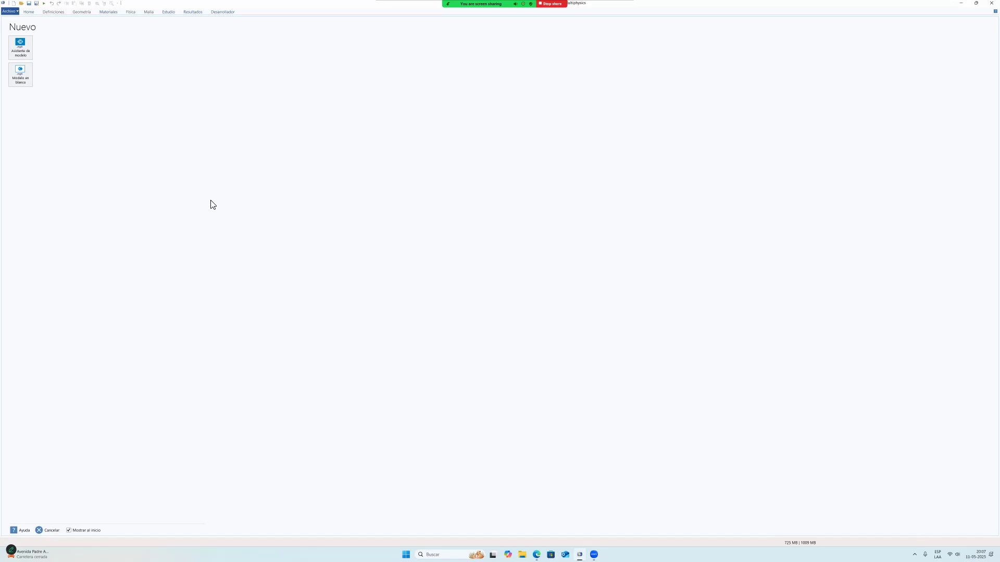
left_click(20, 49)
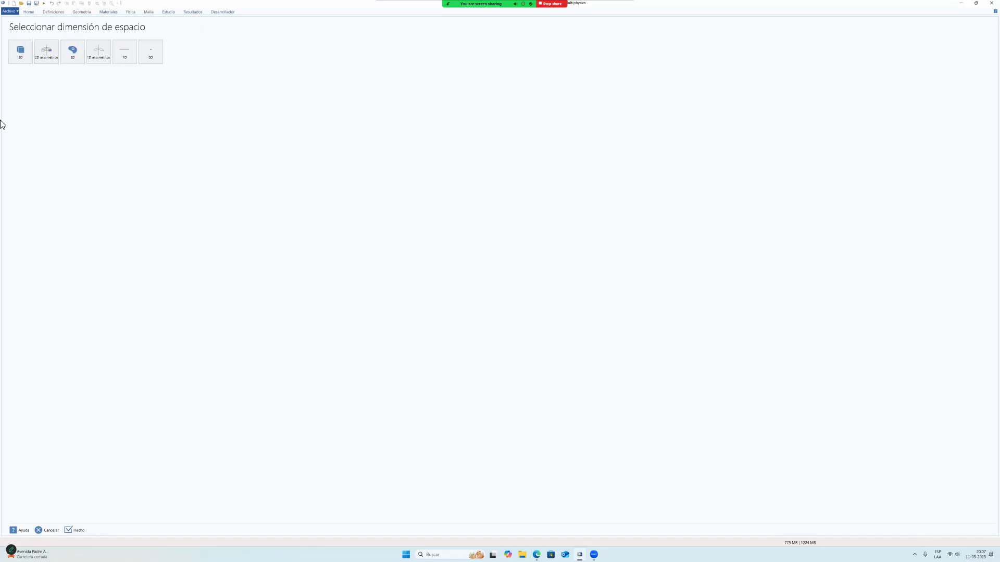
left_click(20, 57)
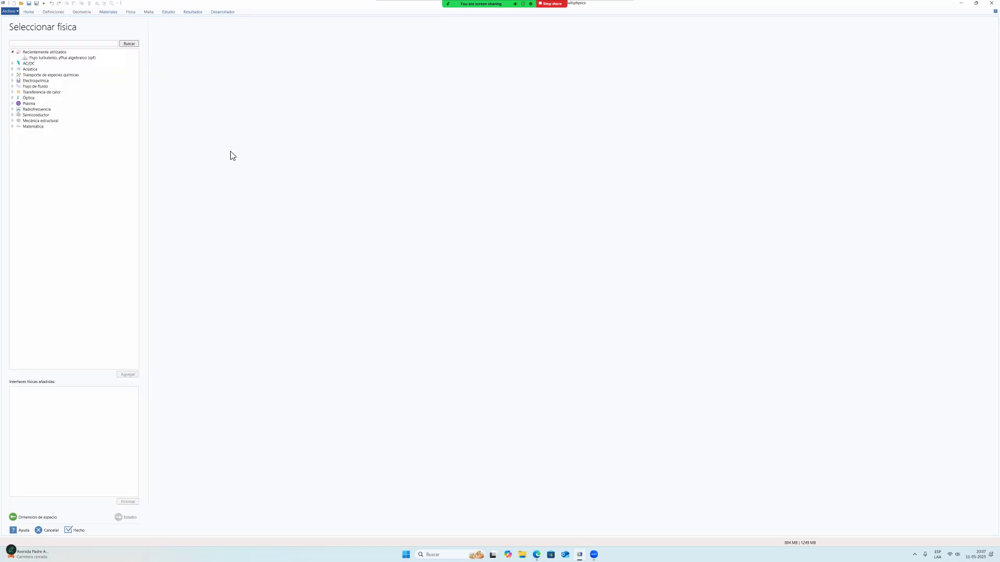
Examine the descriptions of the single-phase turbulent flow interfaces, including yPlus algebraico, L-VEL and SST.
left_click(13, 87)
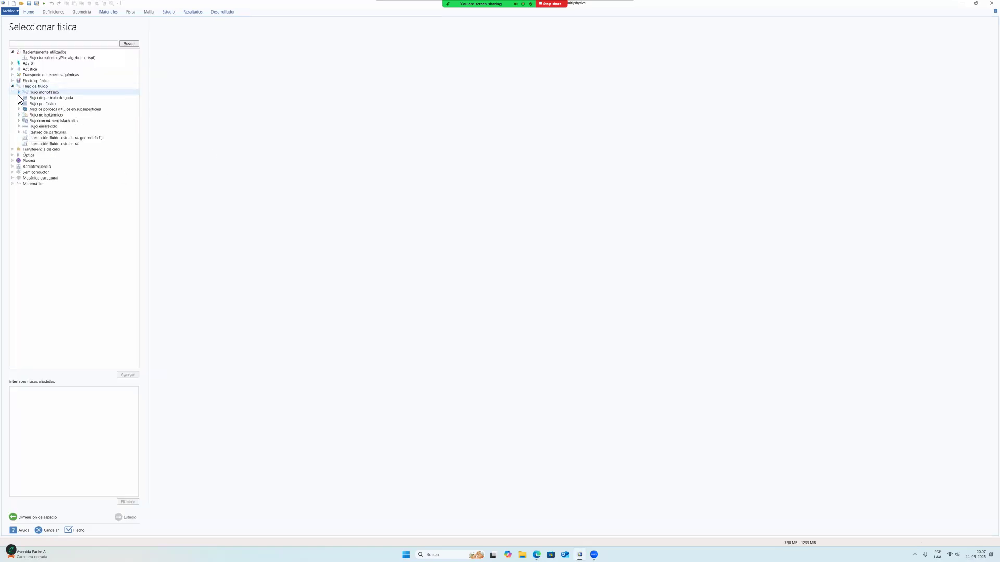
left_click(19, 92)
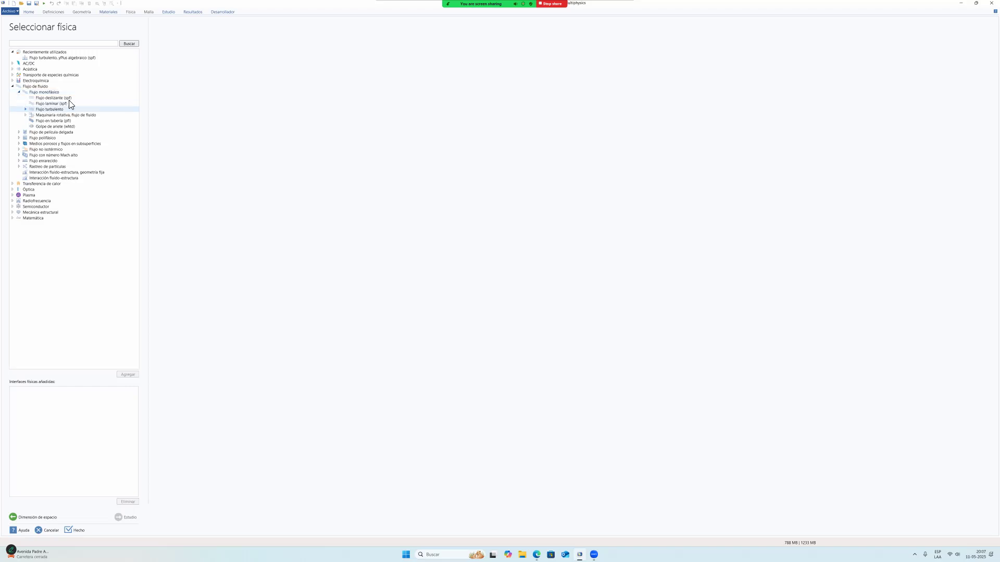
left_click(25, 109)
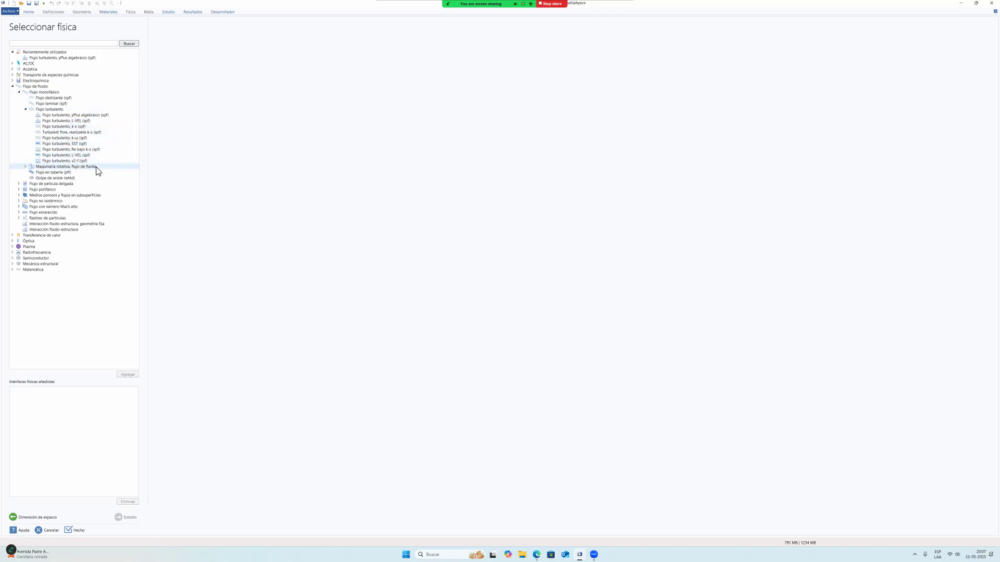
left_click(96, 115)
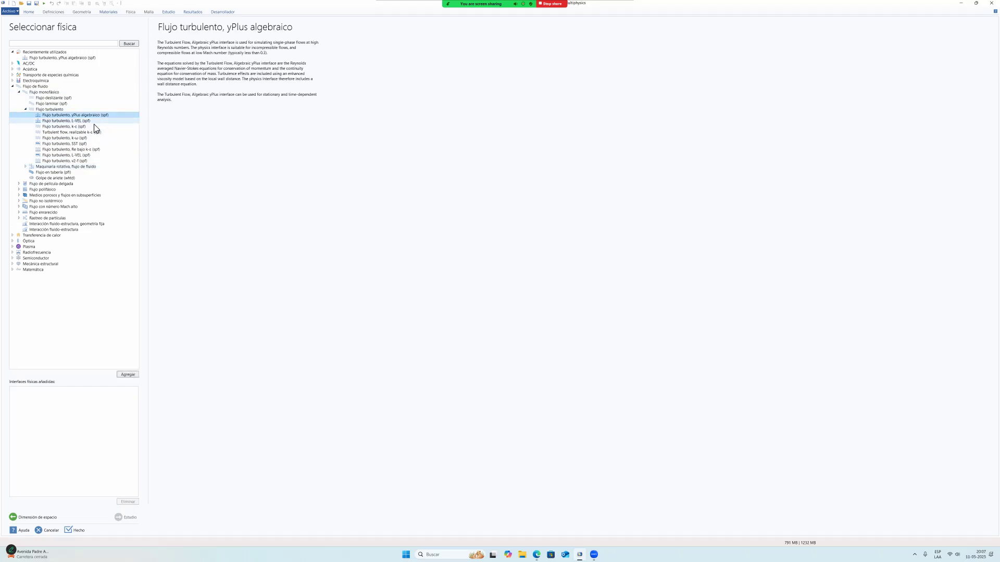
left_click(95, 121)
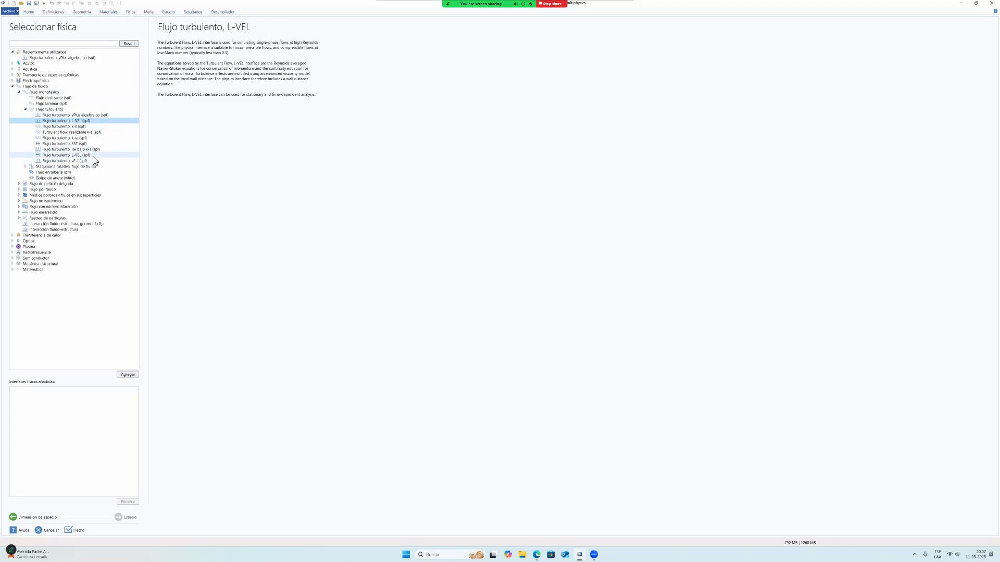
left_click(93, 157)
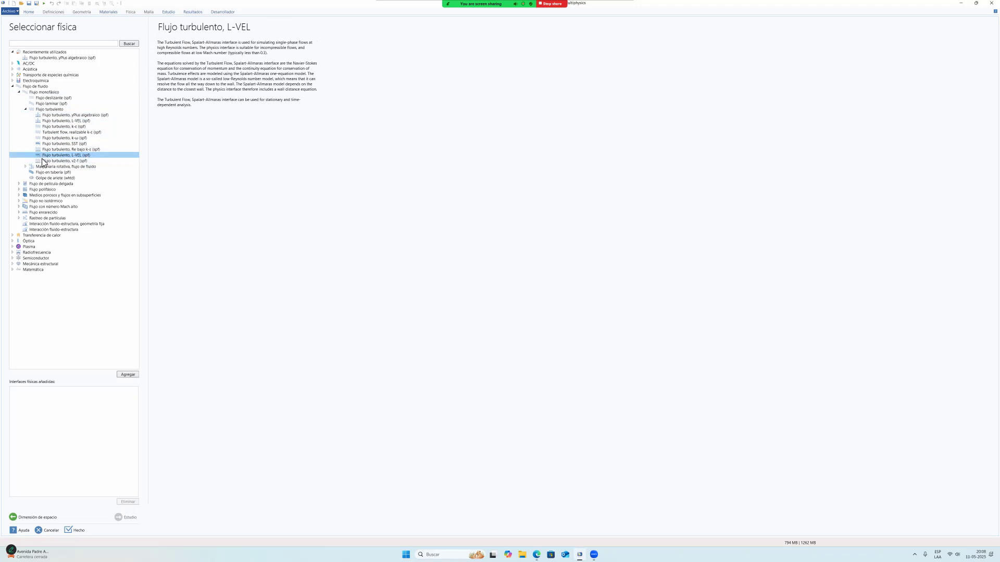
left_click(80, 121)
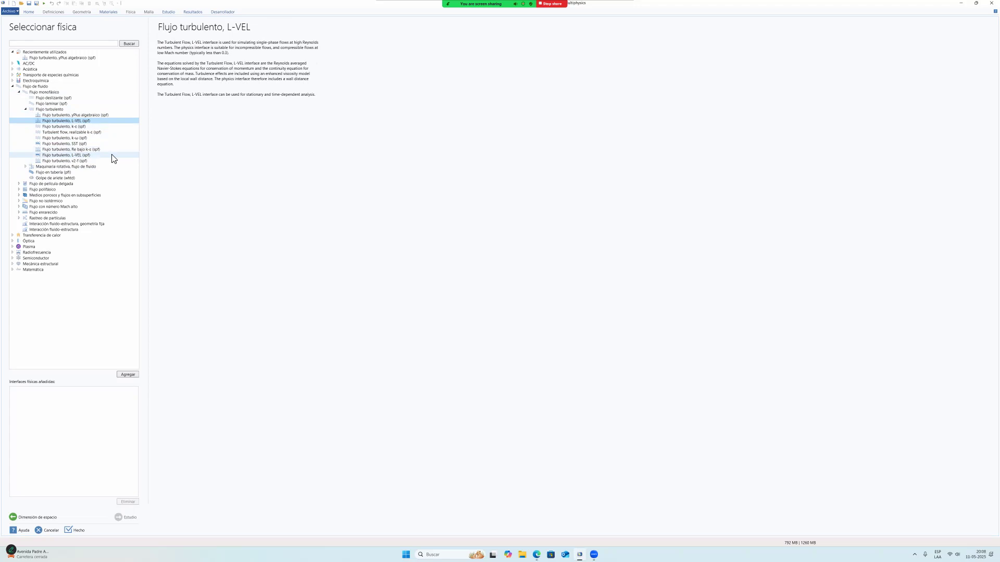
left_click(76, 144)
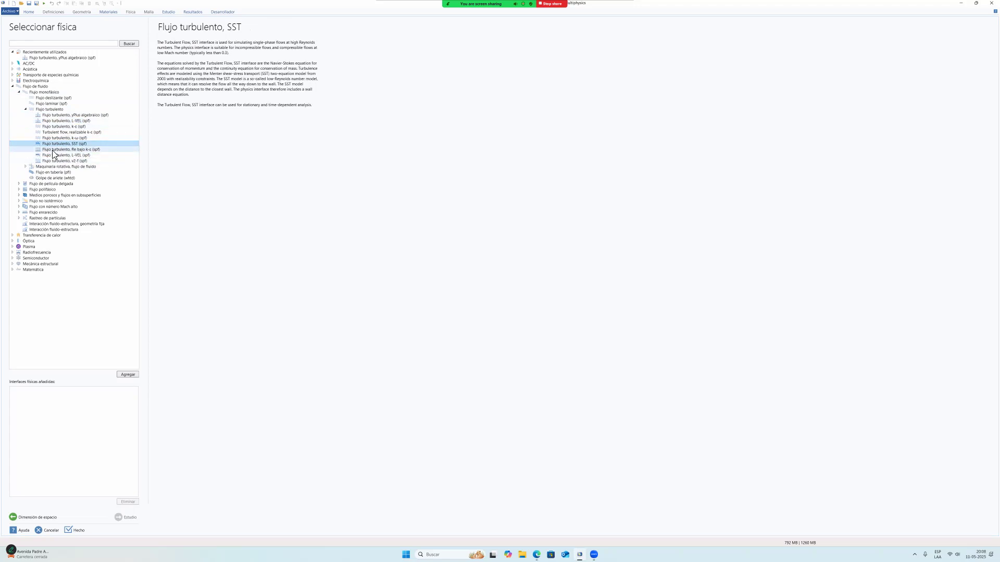
Add the Flujo turbulento, yPlus algebraico physics and create the model with an Estacionario con inicialización study.
left_click(88, 115)
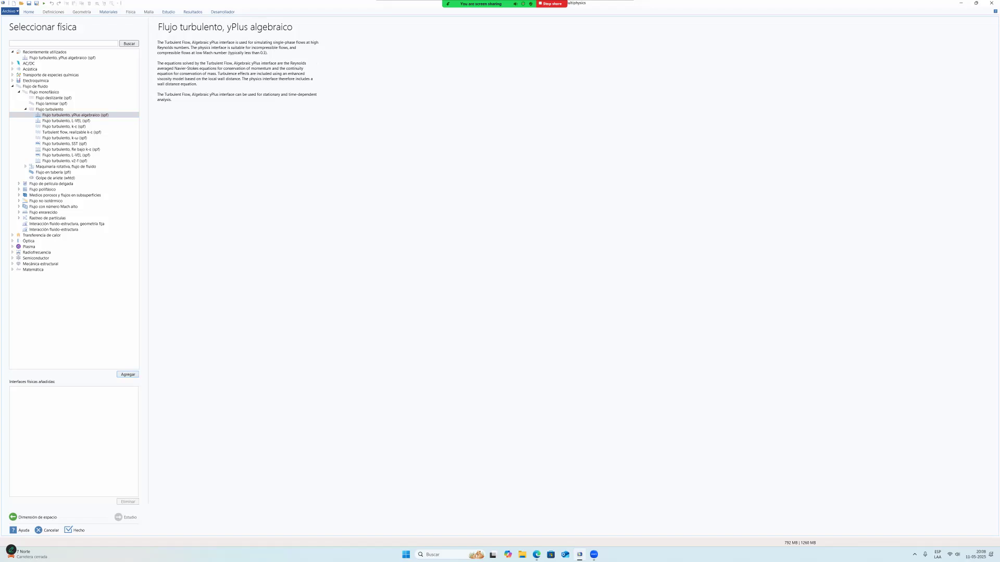
left_click(128, 375)
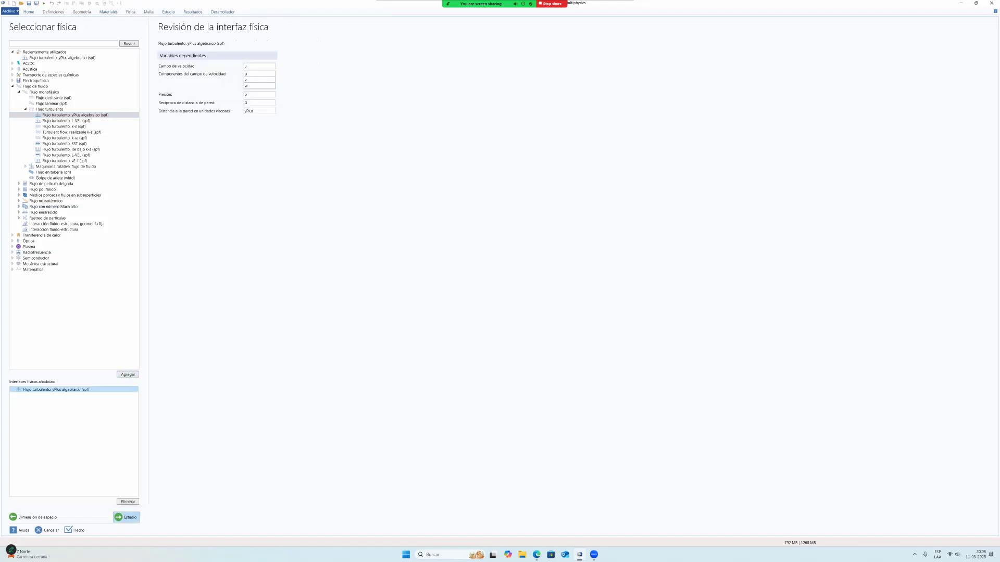
left_click(126, 517)
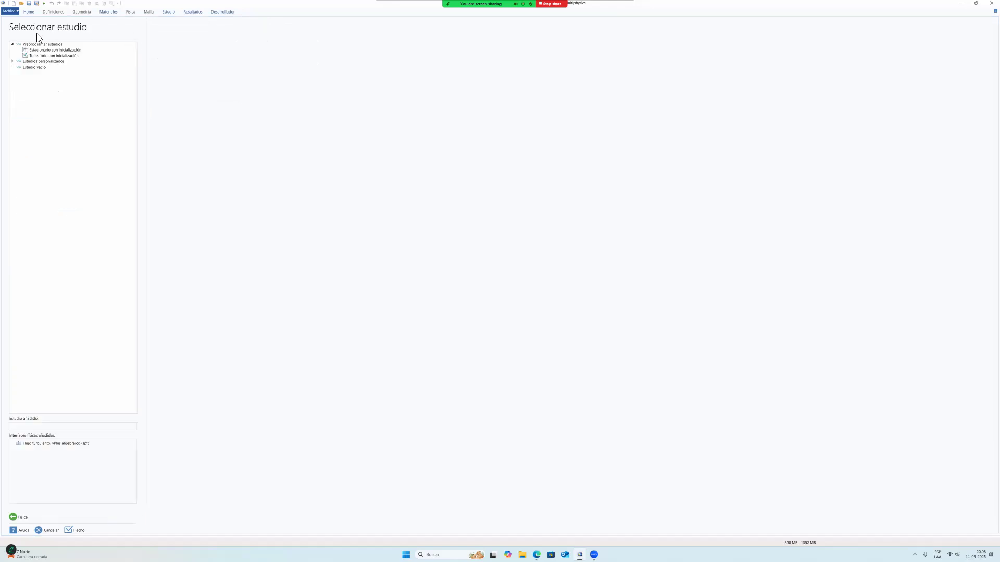
left_click(91, 52)
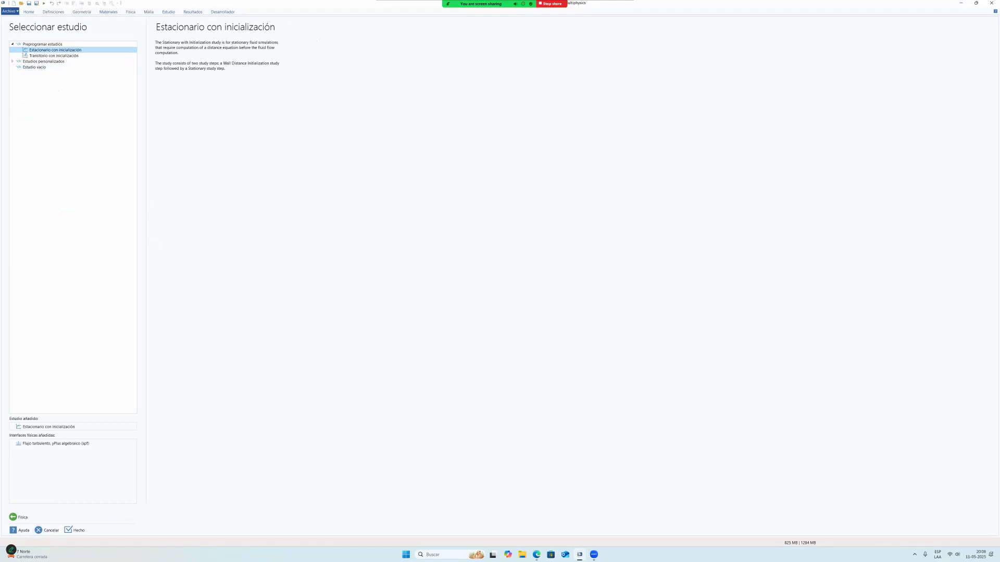
left_click(76, 530)
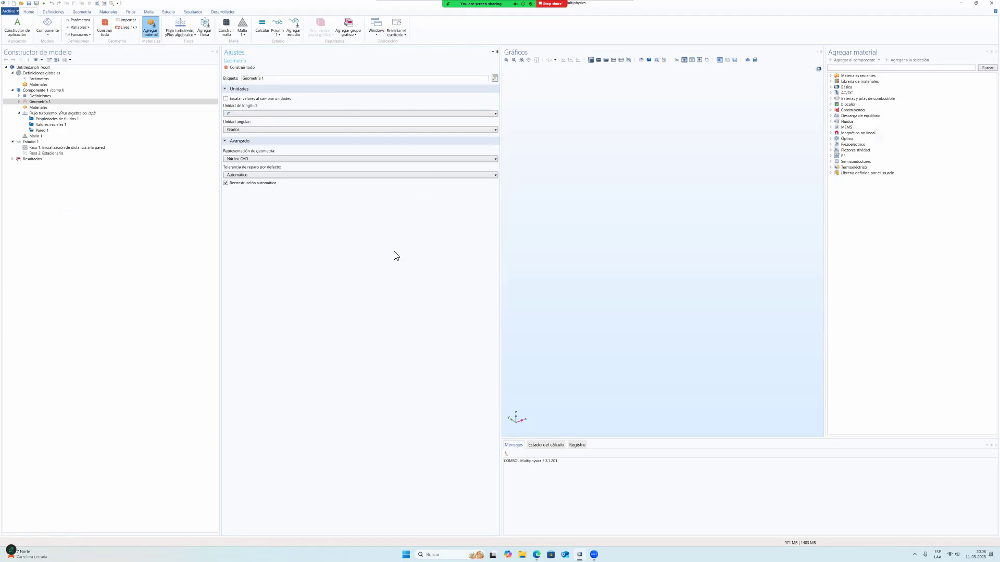
Consult the geometry dimensions table in the assignment PDF, and build the first cylinder in COMSOL with radius 0.8 m and height 1.5 m.
key("alt+Tab")
scroll(498, 292, "up", 15)
scroll(497, 291, "up", 3)
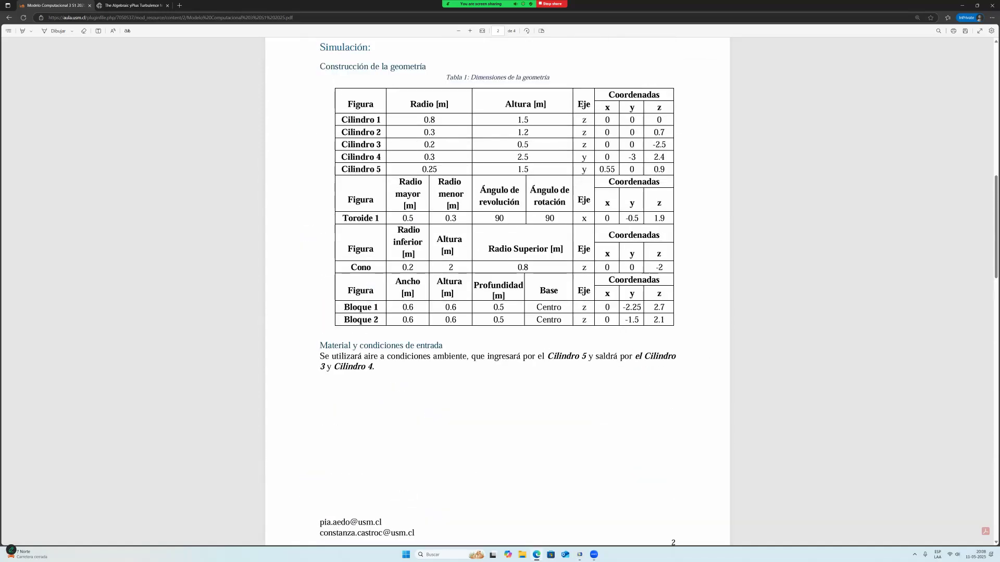
scroll(497, 291, "up", 2)
key("alt+Tab")
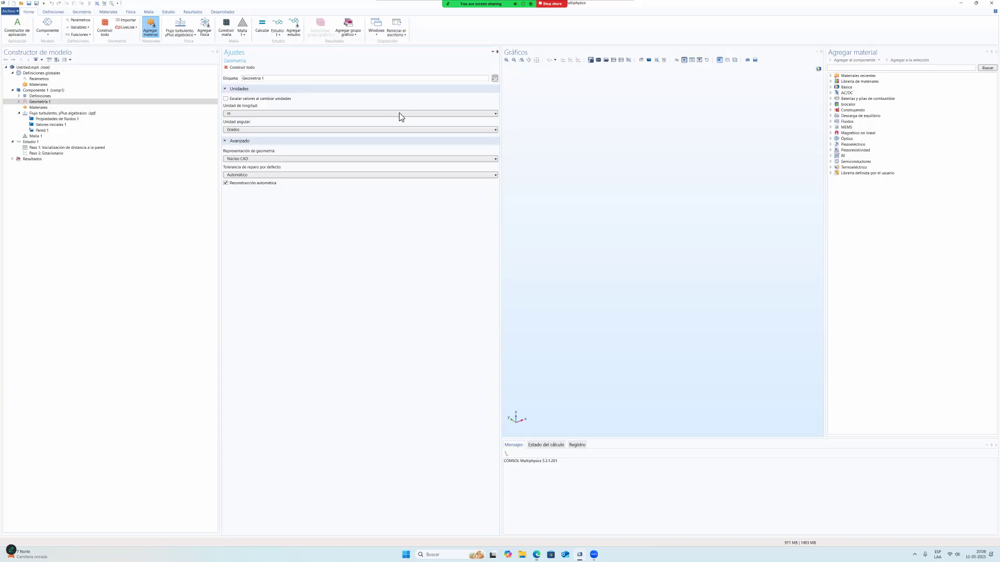
left_click(36, 102)
right_click(54, 106)
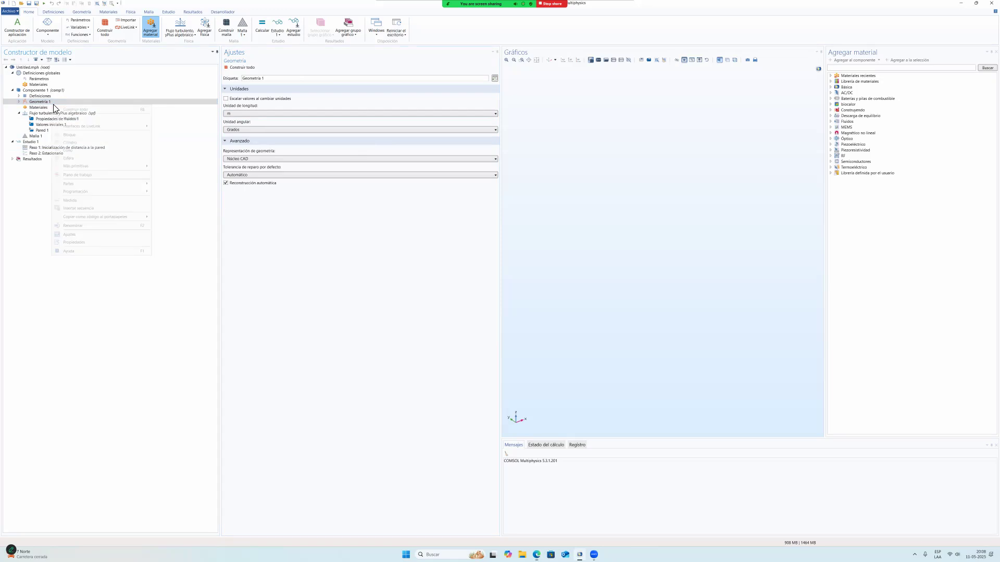
left_click(89, 142)
left_click(256, 121)
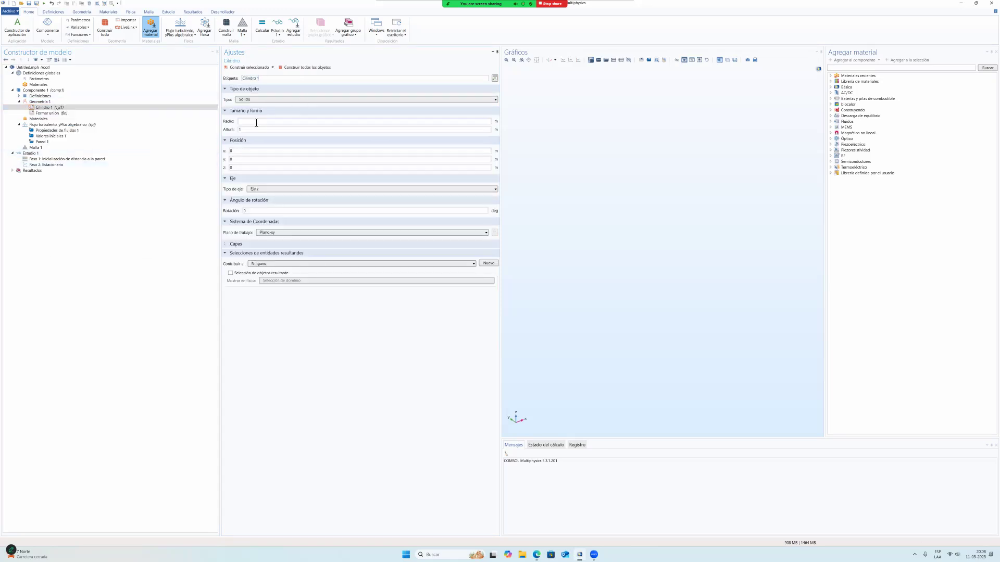
type("0.8")
key("Tab")
type(".5")
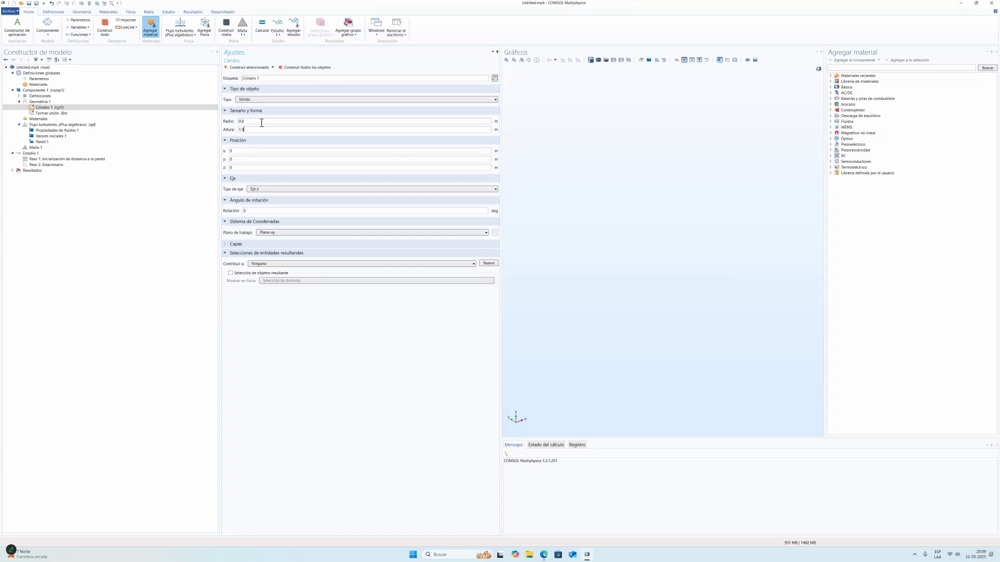
left_click(249, 68)
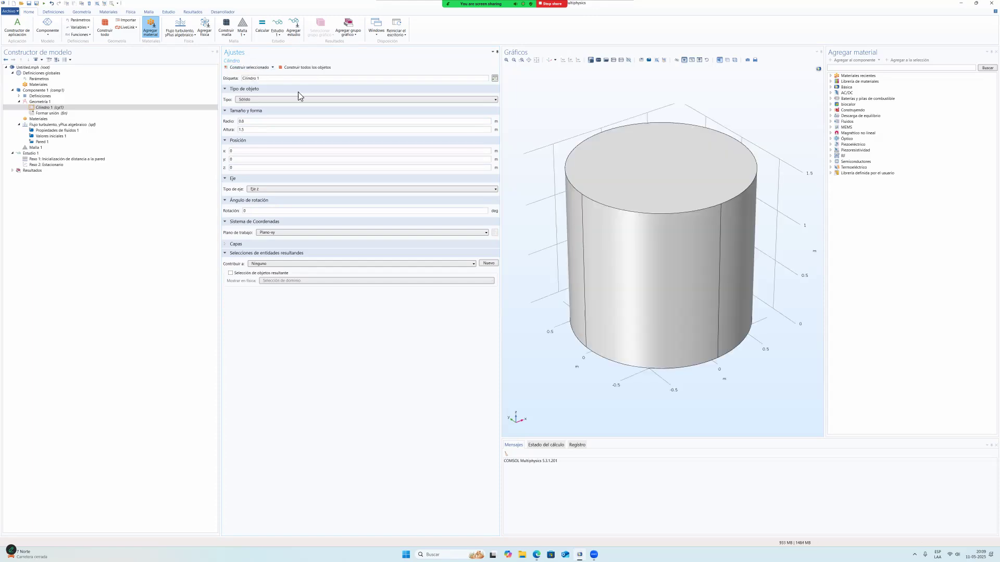
Build a second cylinder with radius 0.3 m and height 1.2 m, positioned at z = 0.7 m.
right_click(56, 102)
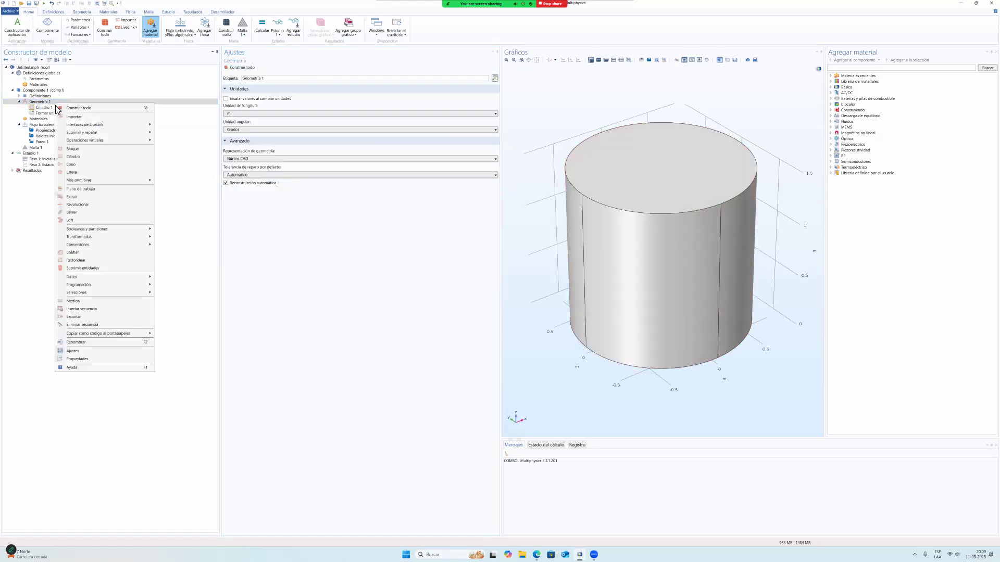
left_click(73, 157)
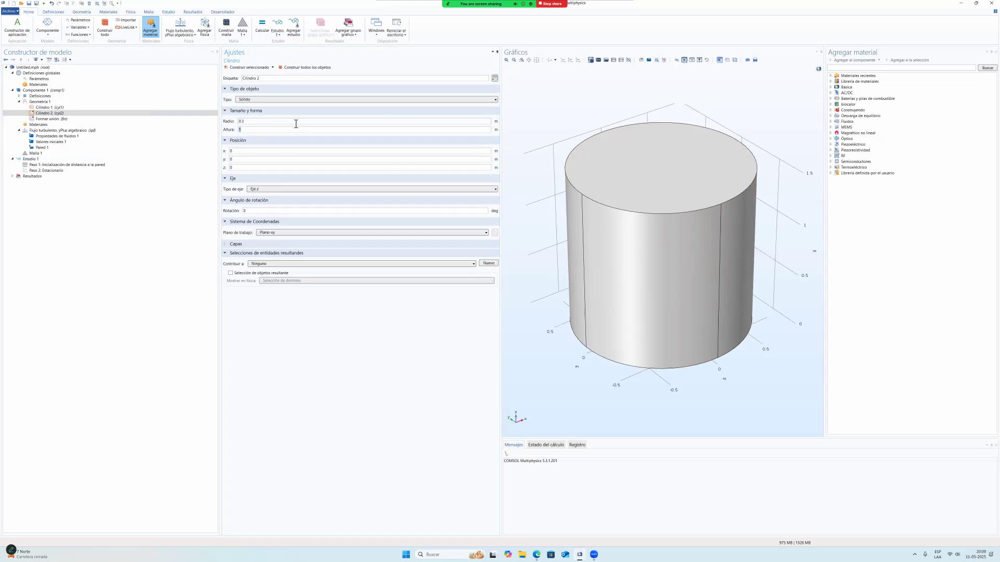
key("Tab")
key("Tab")
key("Tab")
left_click(247, 67)
Build a third cylinder with radius 0.2 m and height 0.5 m, positioned at z = -2.5 m.
right_click(51, 103)
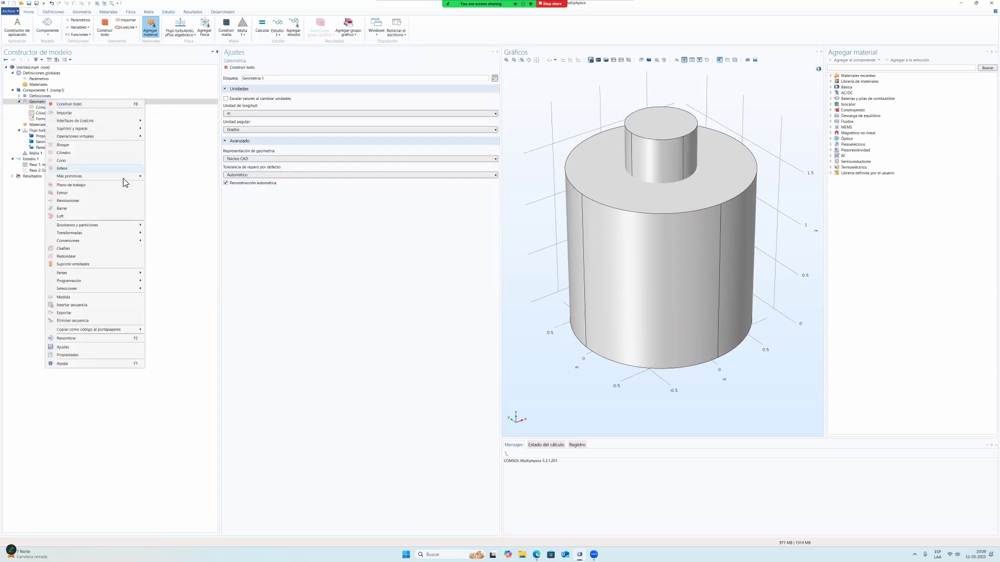
left_click(78, 153)
left_click(267, 125)
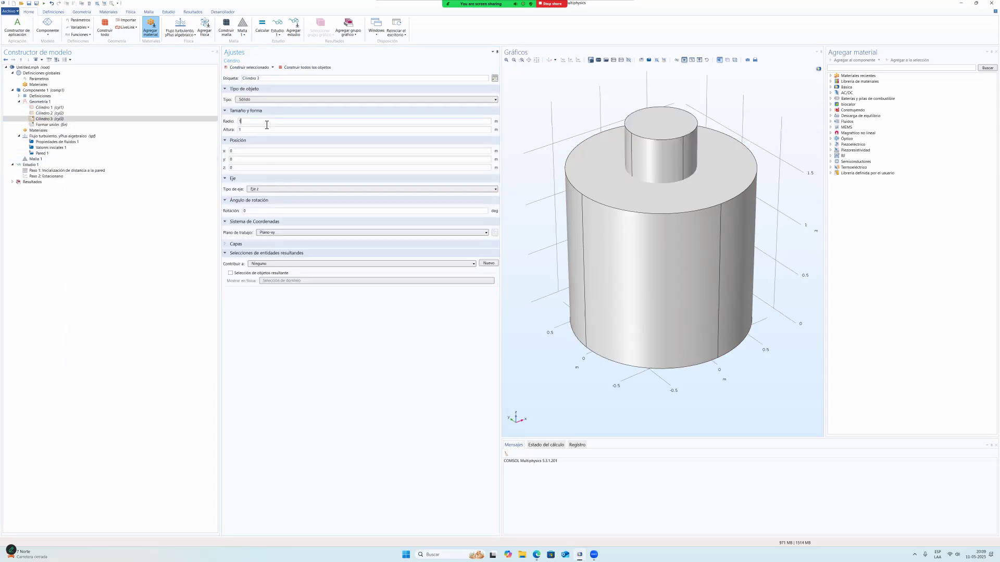
type("0")
type("0.5")
key("Tab")
type("-")
left_click(248, 68)
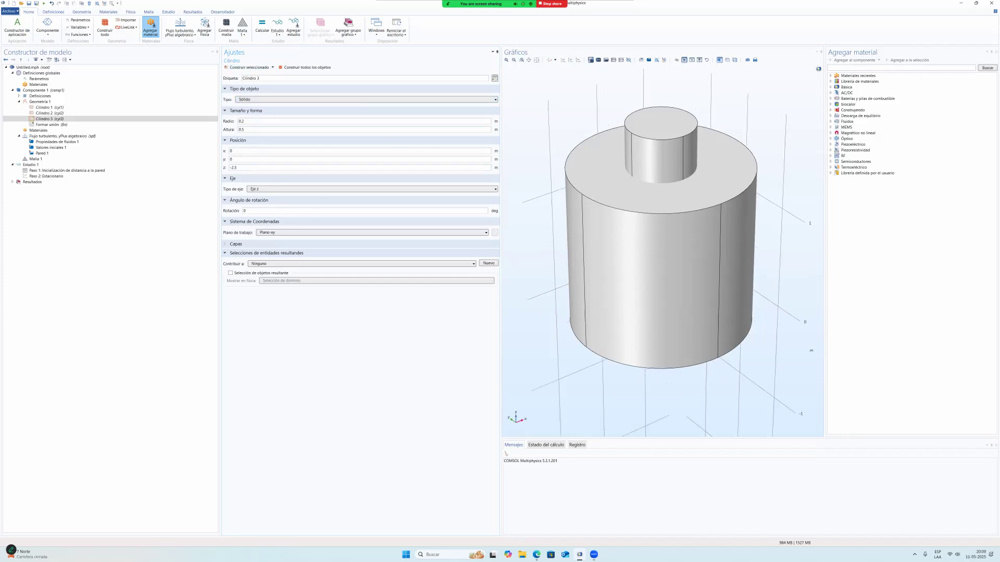
left_click(536, 59)
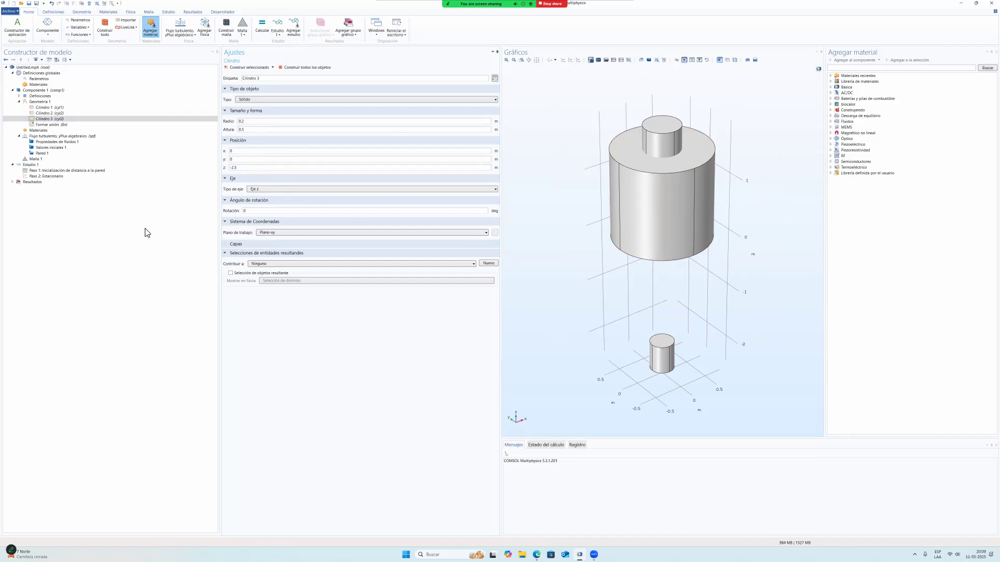
Build a fourth cylinder along the y-axis with radius 0.3 m and height 2.5 m, positioned at y = -3 m, z = 2.4 m.
right_click(49, 102)
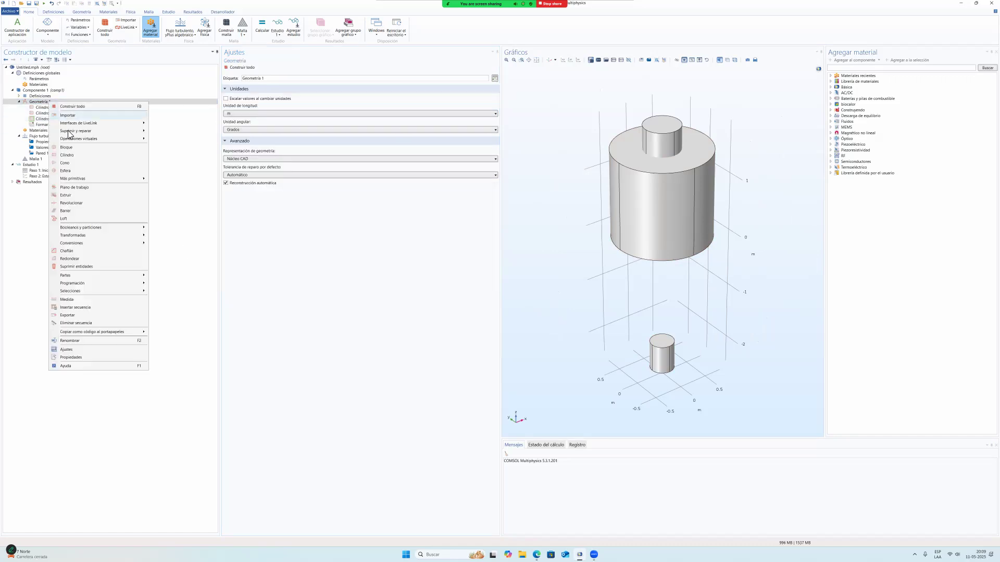
left_click(77, 157)
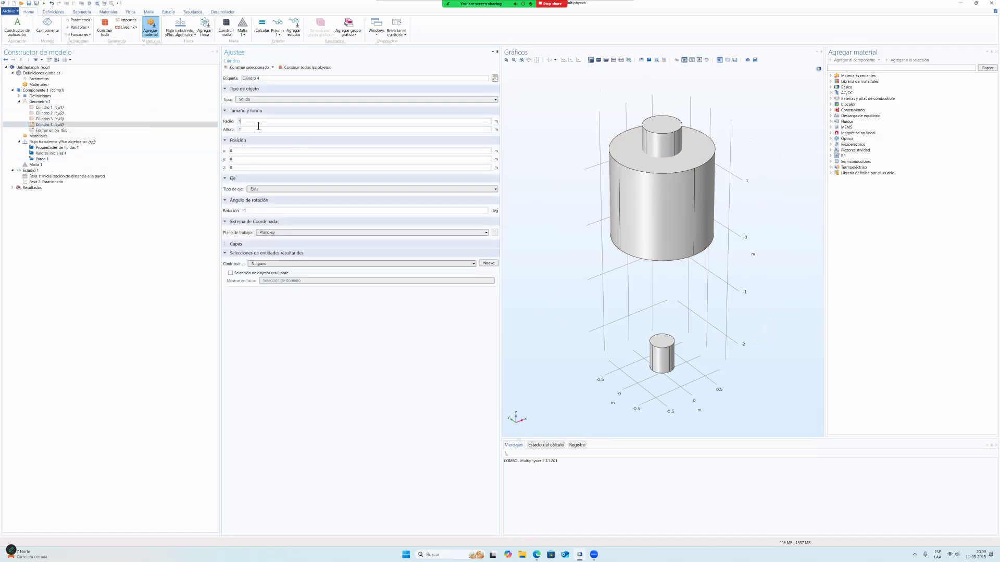
type("0.3")
left_click(258, 127)
type("2.5")
type("-3")
left_click(266, 189)
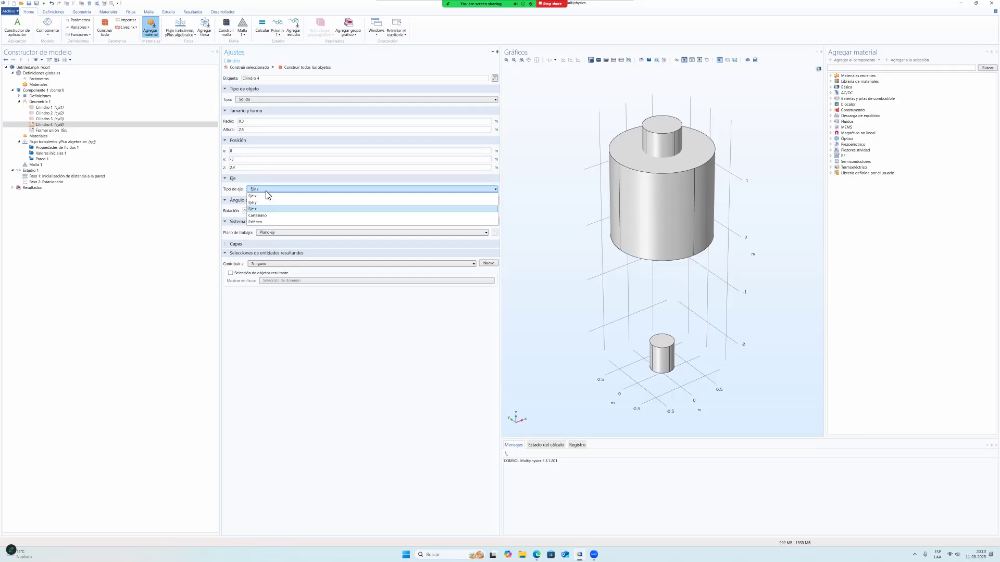
left_click(254, 203)
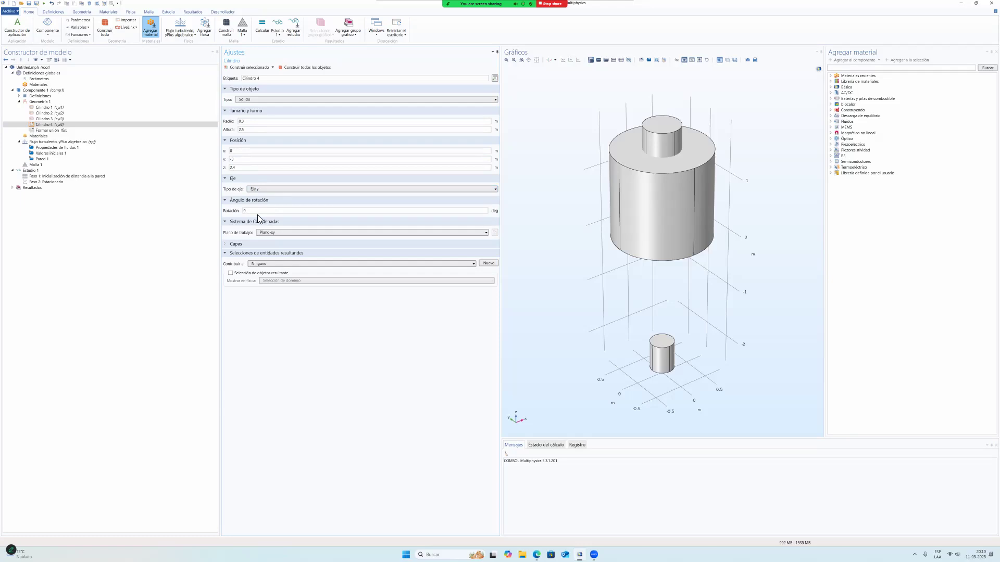
left_click(248, 67)
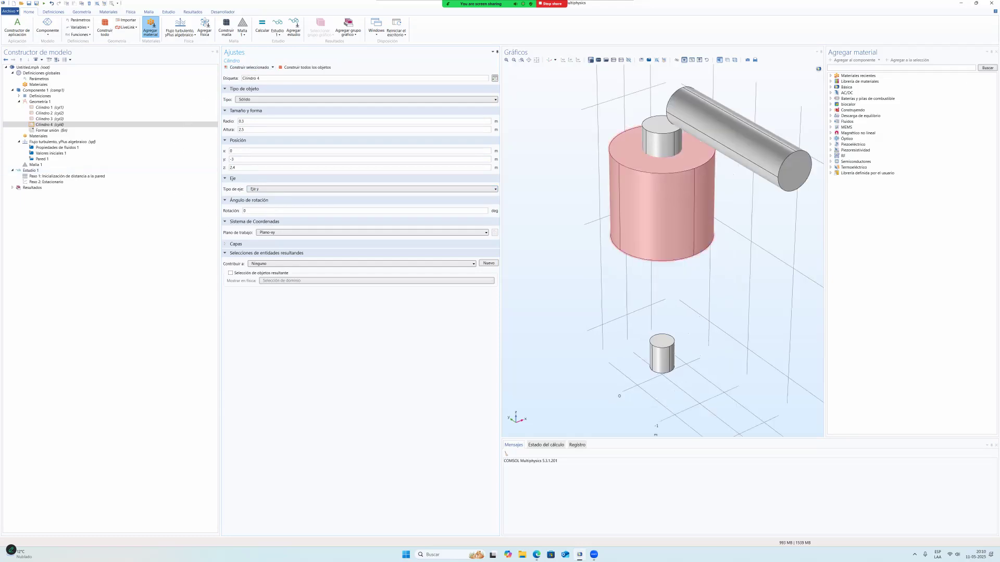
Build a fifth cylinder along the y-axis with radius 0.25 m and height 1.5 m, positioned at x = 0.55 m, z = 0.9 m.
right_click(47, 102)
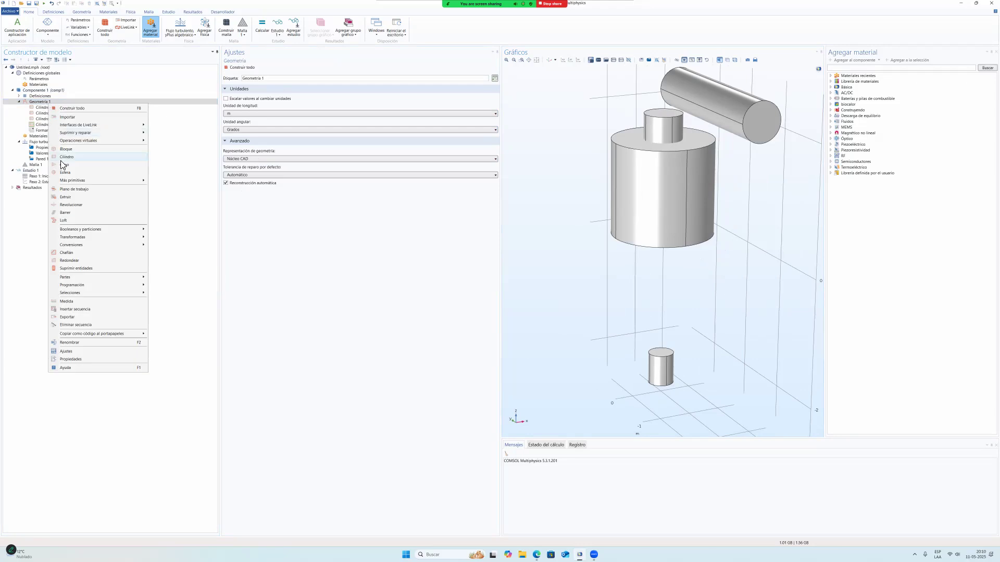
left_click(66, 157)
left_click(255, 125)
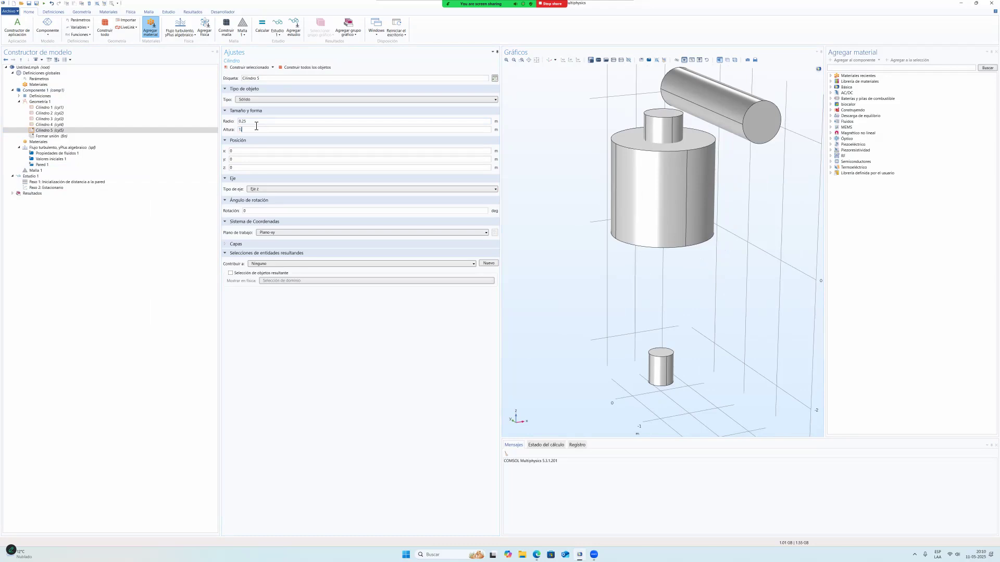
key("Tab")
key("Tab")
type("0.53")
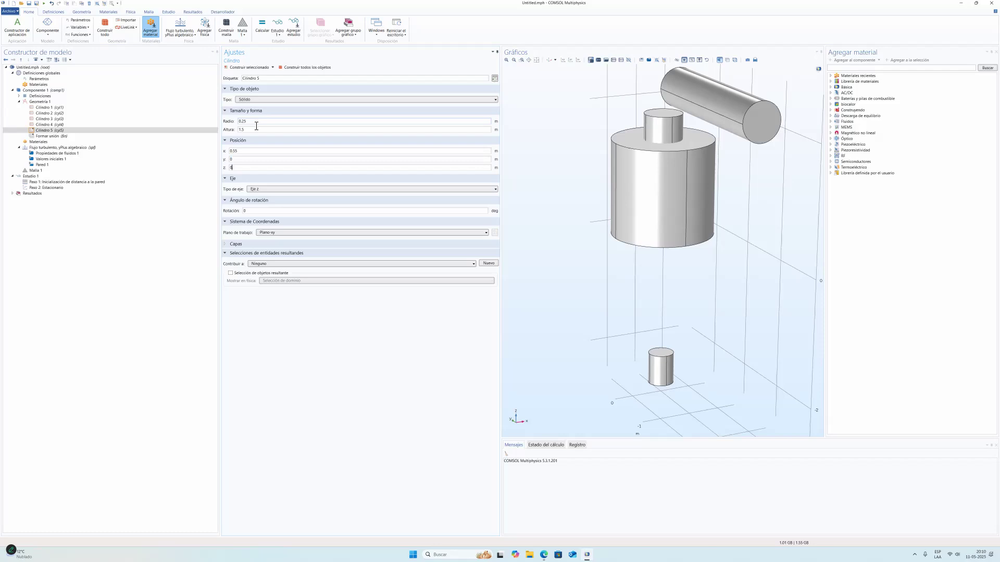
left_click(281, 188)
left_click(279, 202)
left_click(246, 67)
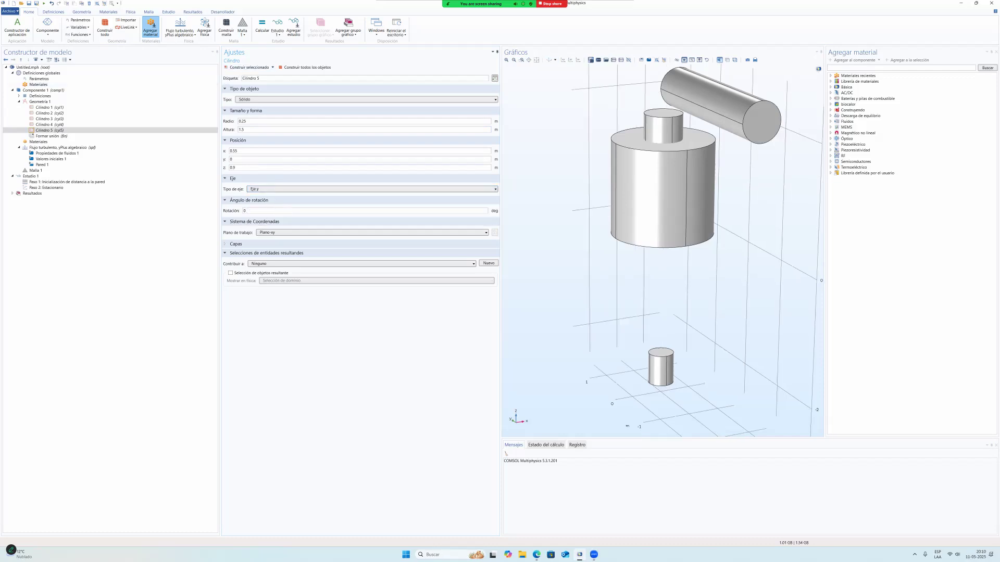
left_click(537, 59)
left_click_drag(661, 270, 719, 224)
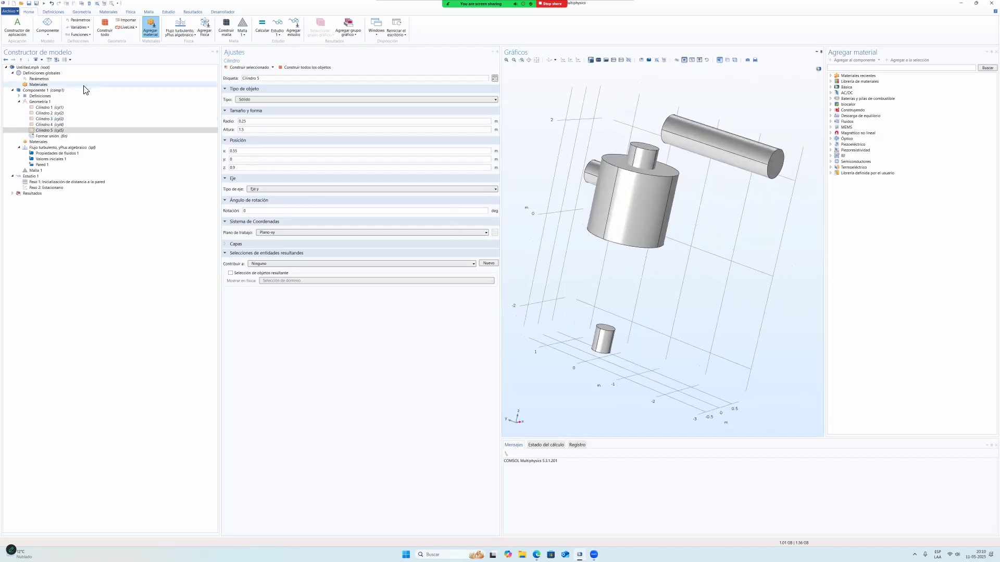
Build an x-axis torus with radii 0.5 m and 0.3 m, 90° revolution and 90° rotation, at y = -0.5 m, z = 1.9 m.
left_click(58, 102)
right_click(61, 108)
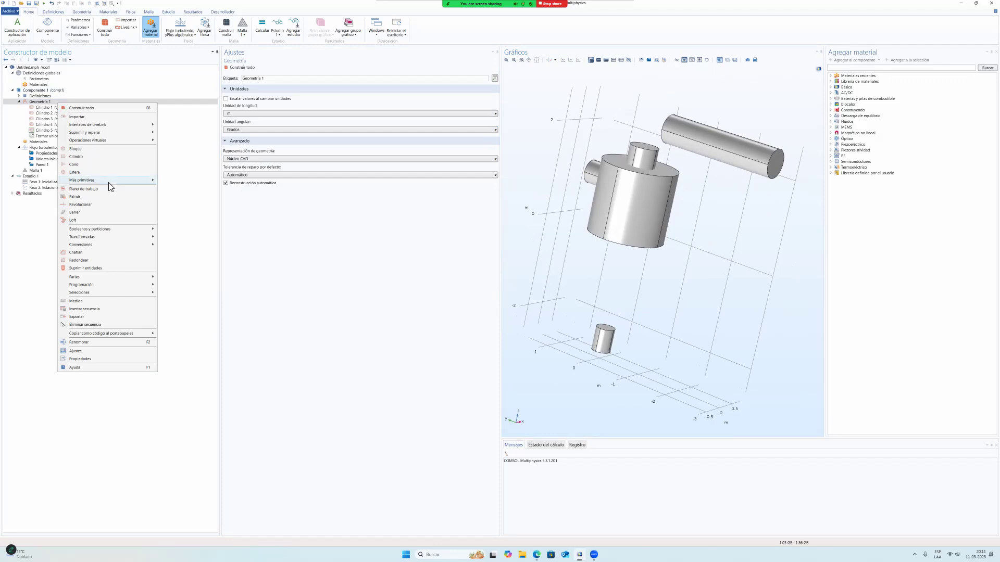
mouse_move(115, 180)
left_click(174, 281)
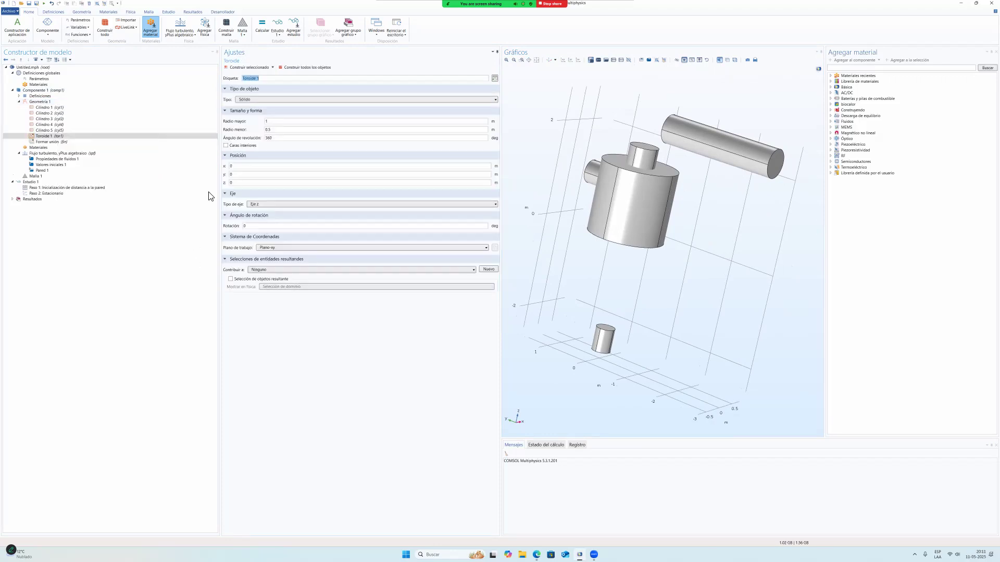
left_click(284, 122)
key("BackSpace")
double_click(285, 128)
type("0.3")
key("Tab")
type("90")
key("Tab")
key("Tab")
key("Tab")
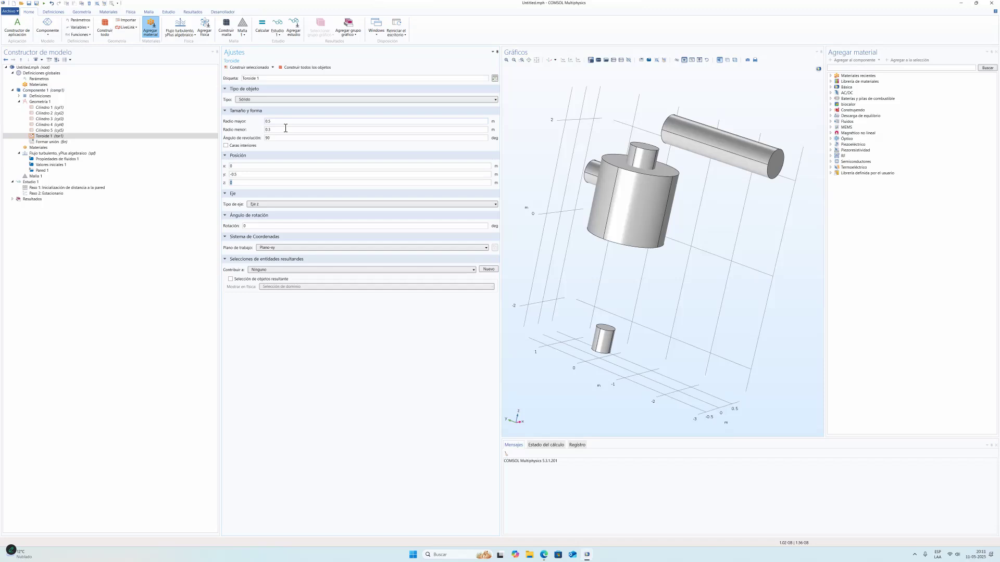
type("1.8")
left_click(262, 206)
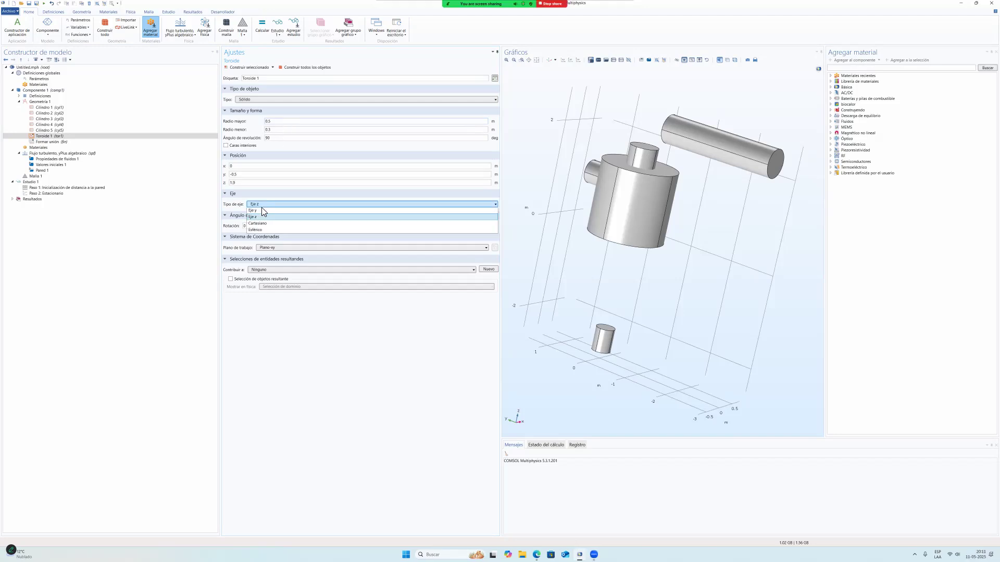
left_click(267, 211)
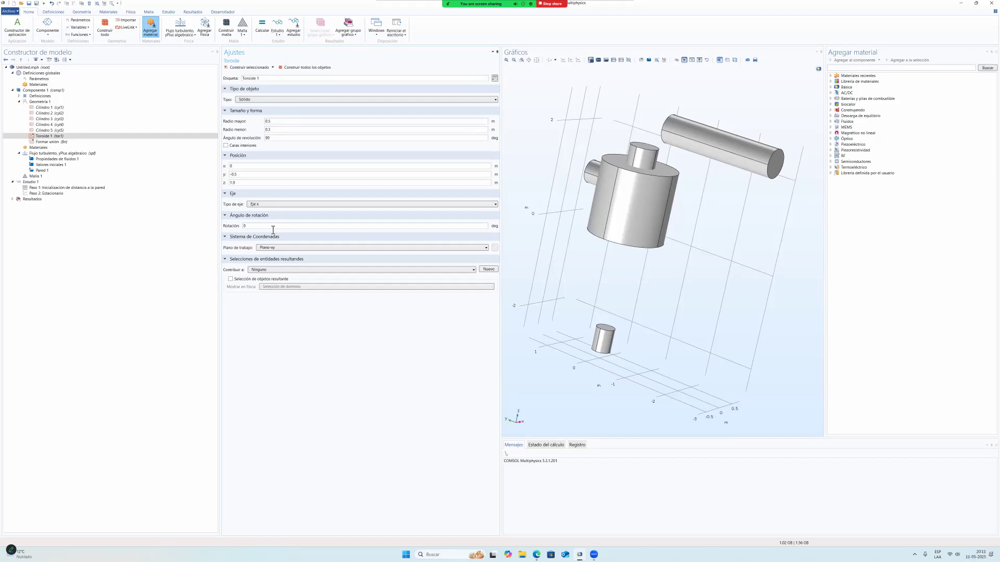
type("9")
left_click(258, 70)
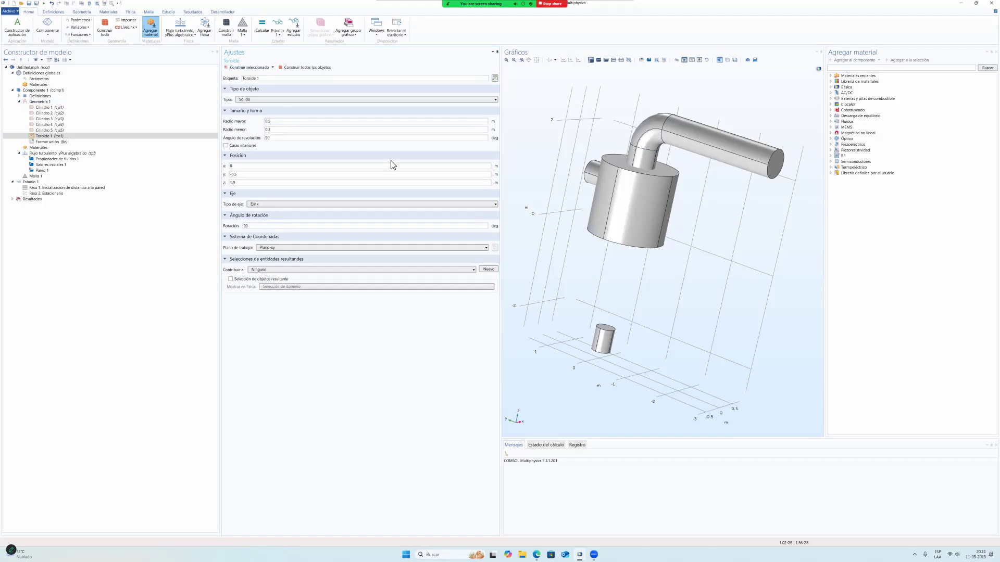
Build a cone with bottom radius 0.2 m, height 2 m and top radius 0.8 m, positioned at z = -2 m.
right_click(50, 102)
left_click(86, 164)
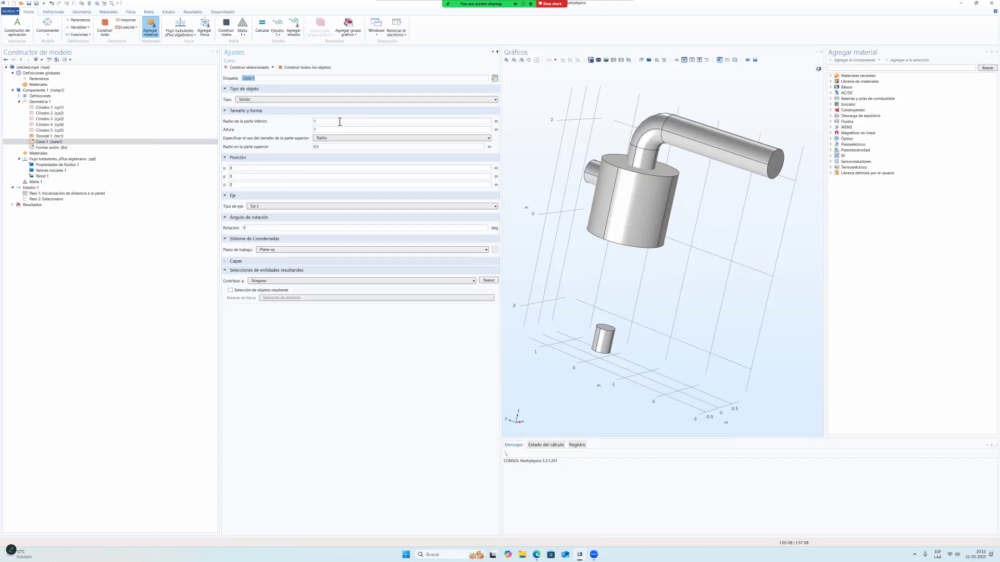
left_click(341, 122)
left_click(348, 147)
left_click(252, 186)
left_click(237, 68)
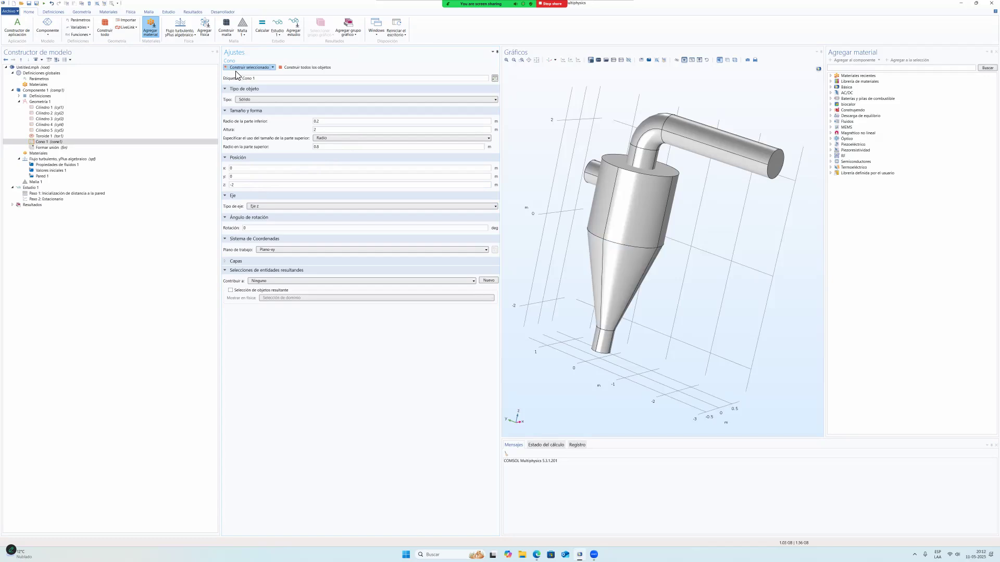
left_click_drag(661, 245, 358, 234)
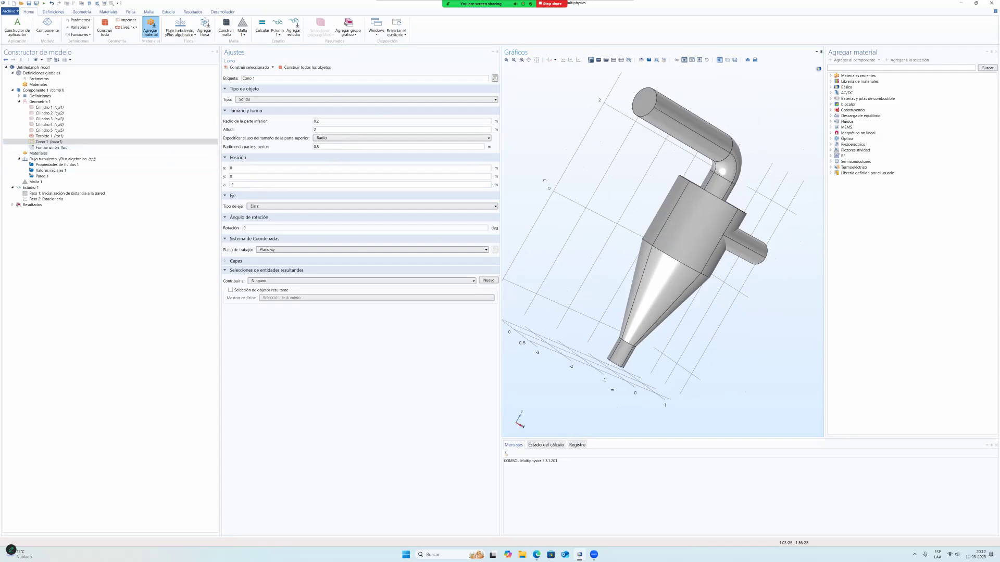
left_click_drag(698, 209, 635, 244)
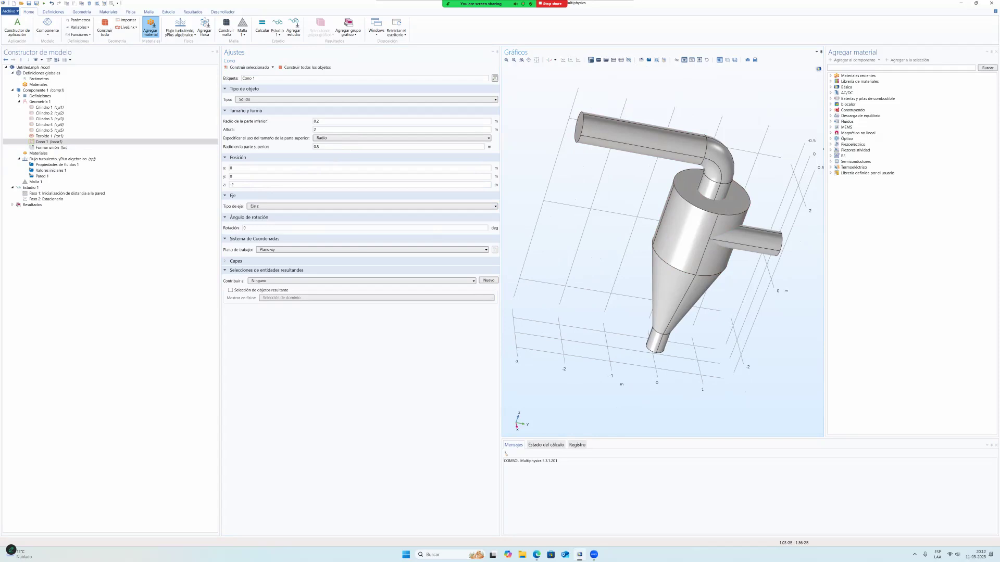
Build a block 0.6 m wide, 0.5 m deep and 0.6 m high with base Centro, at y = -2.25 m, z = 2.7 m.
left_click(39, 102)
right_click(40, 102)
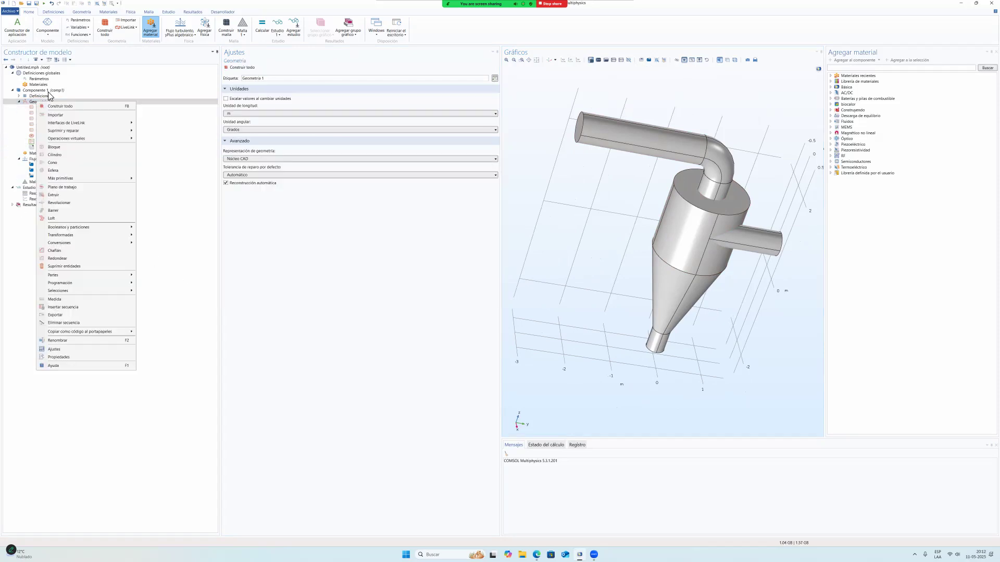
left_click(66, 149)
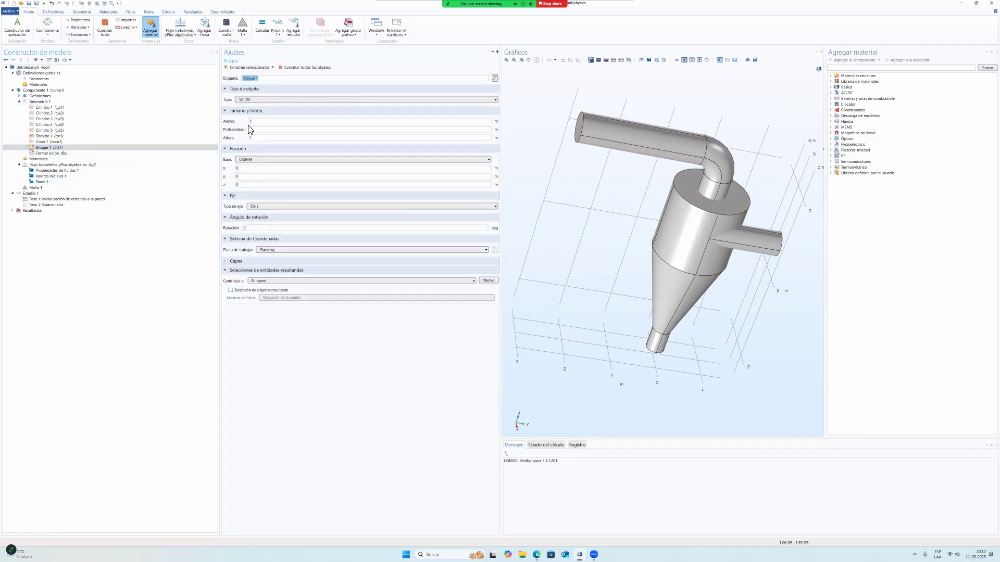
left_click(263, 123)
type("00.5")
key("Tab")
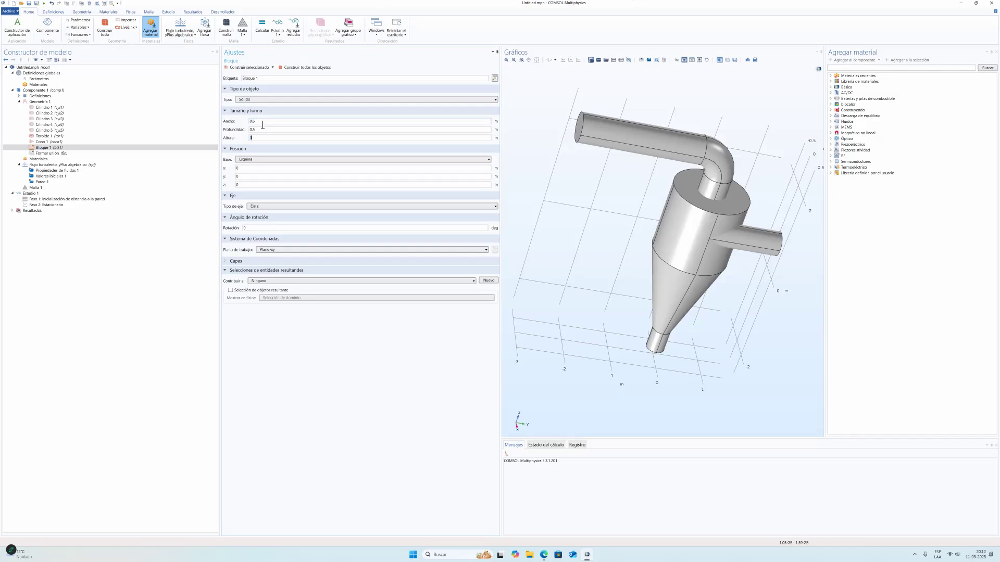
type("0.6")
left_click(277, 159)
left_click(277, 166)
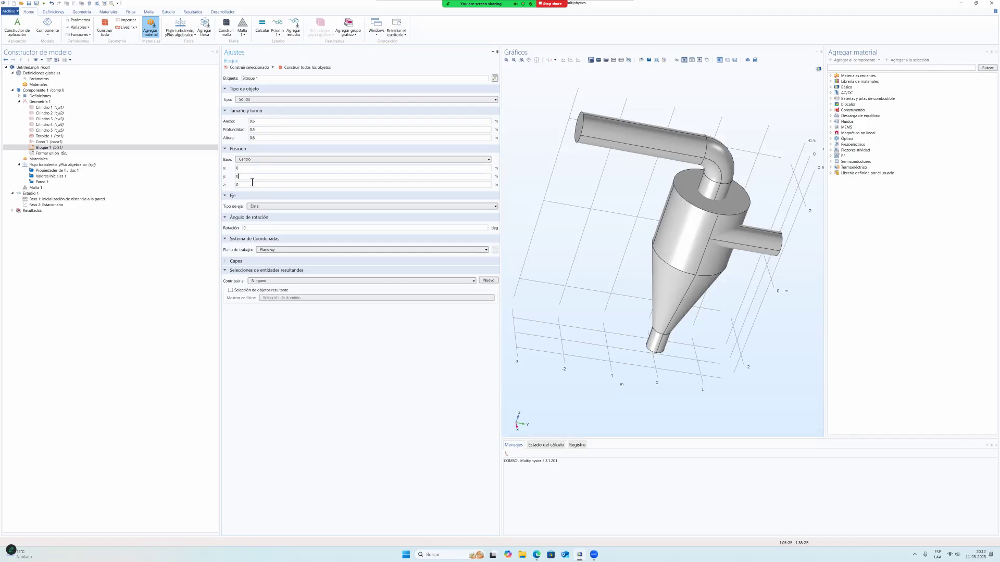
type(".25")
left_click(245, 67)
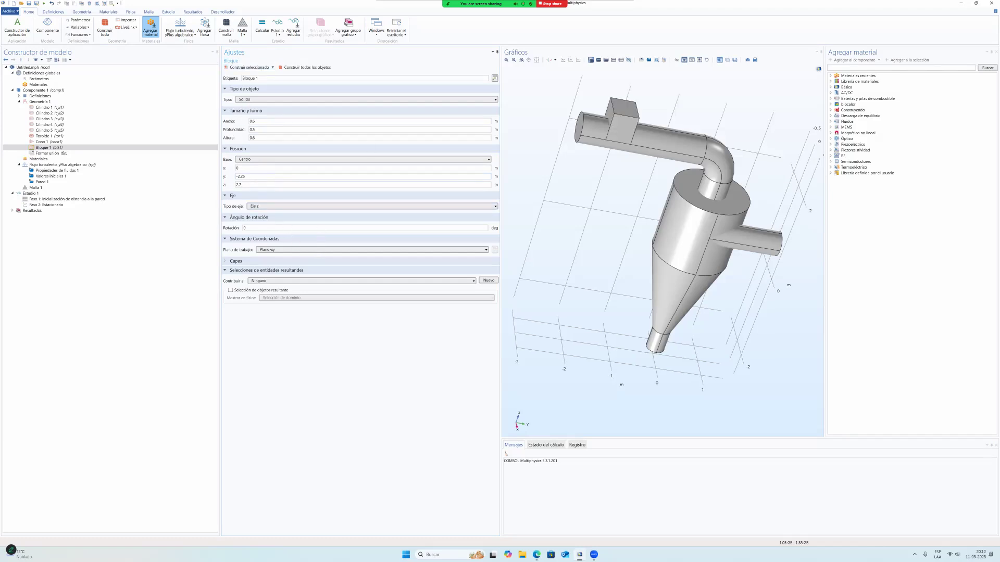
Duplicate the block on the outlet pipe and build the copy at y = -1.5 m, z = 2.1 m.
right_click(62, 149)
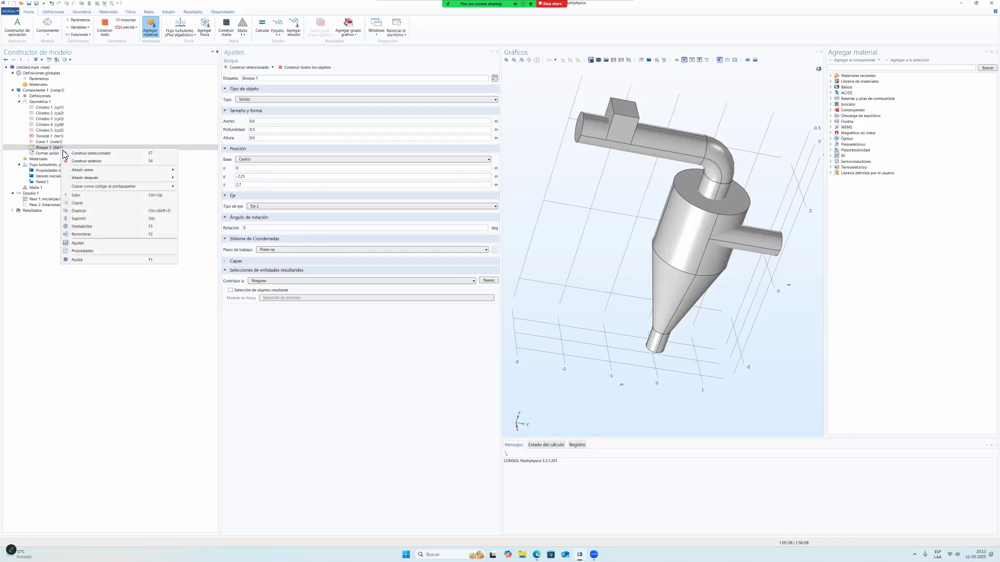
left_click(78, 211)
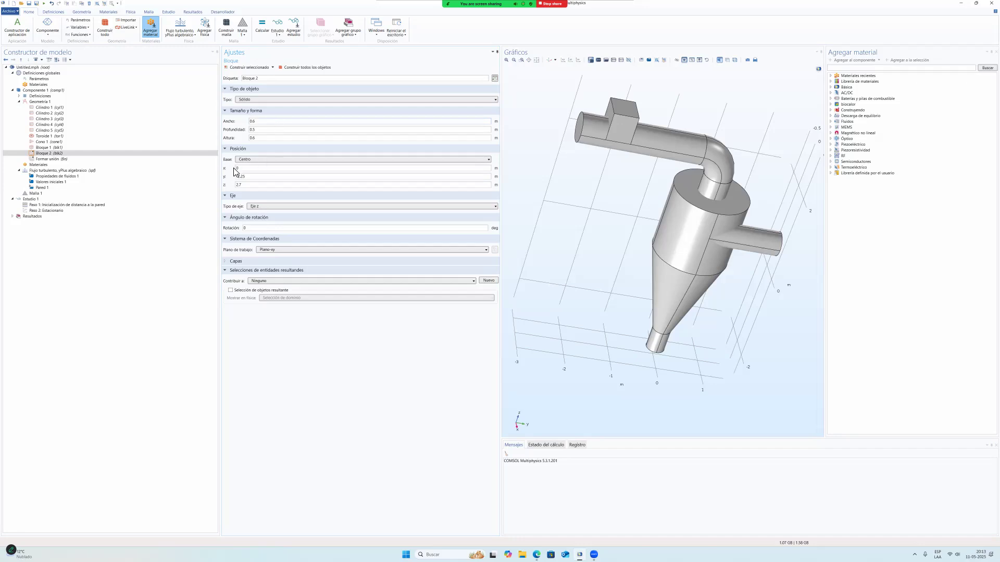
left_click(258, 179)
key("Tab")
type("2.1")
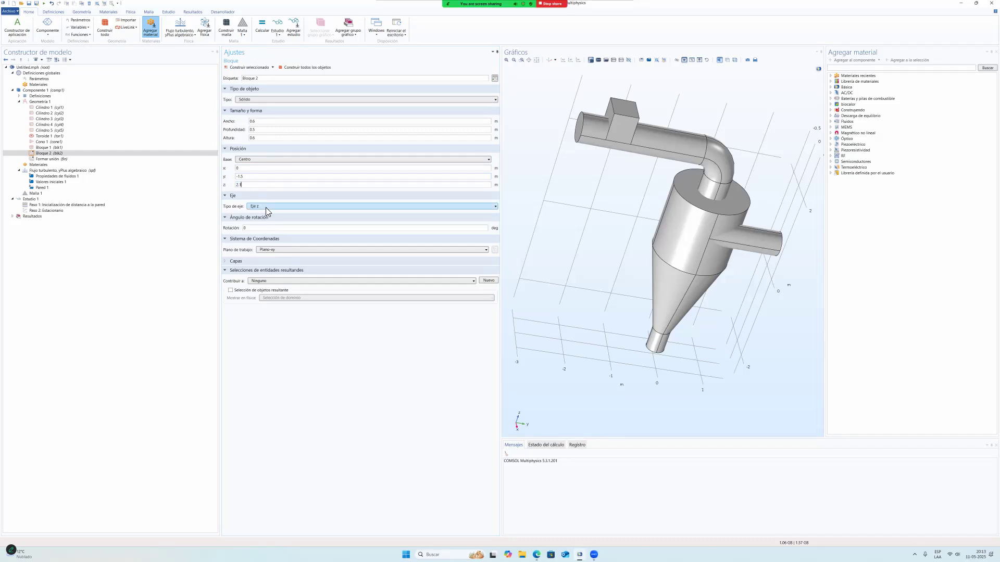
left_click(248, 67)
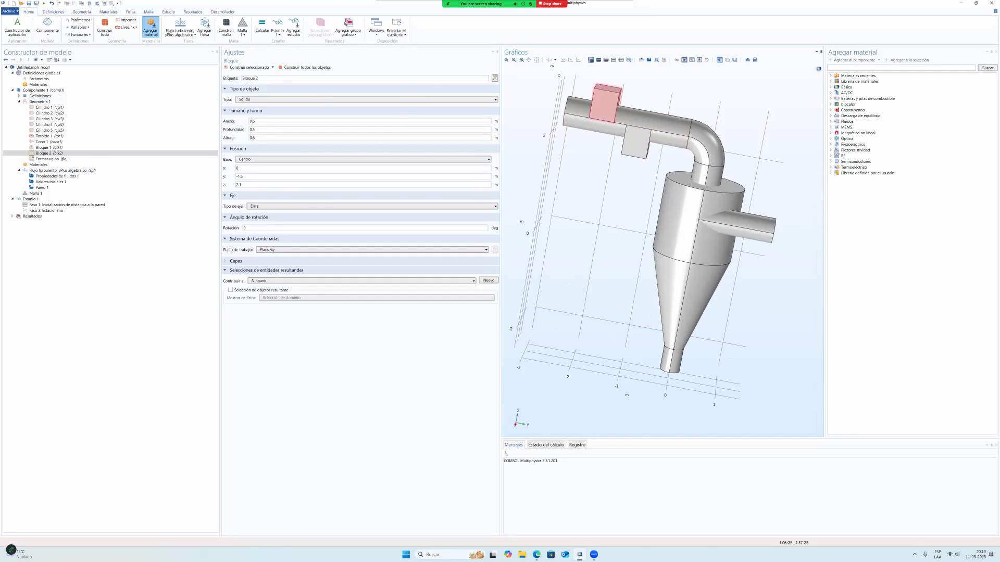
Subtract both blocks from the horizontal outlet cylinder with a Difference operation, without keeping interior boundaries, and build it.
right_click(62, 103)
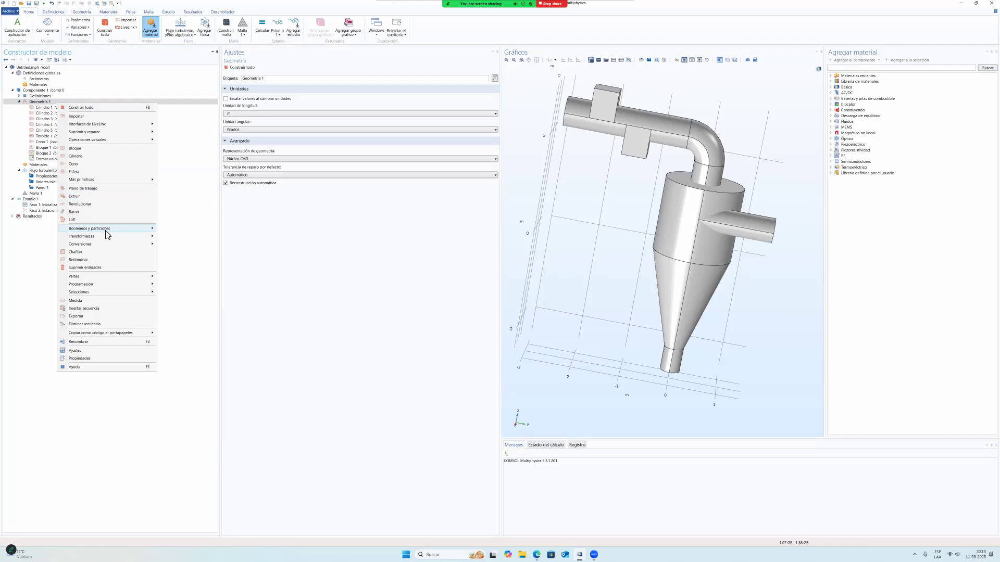
mouse_move(107, 233)
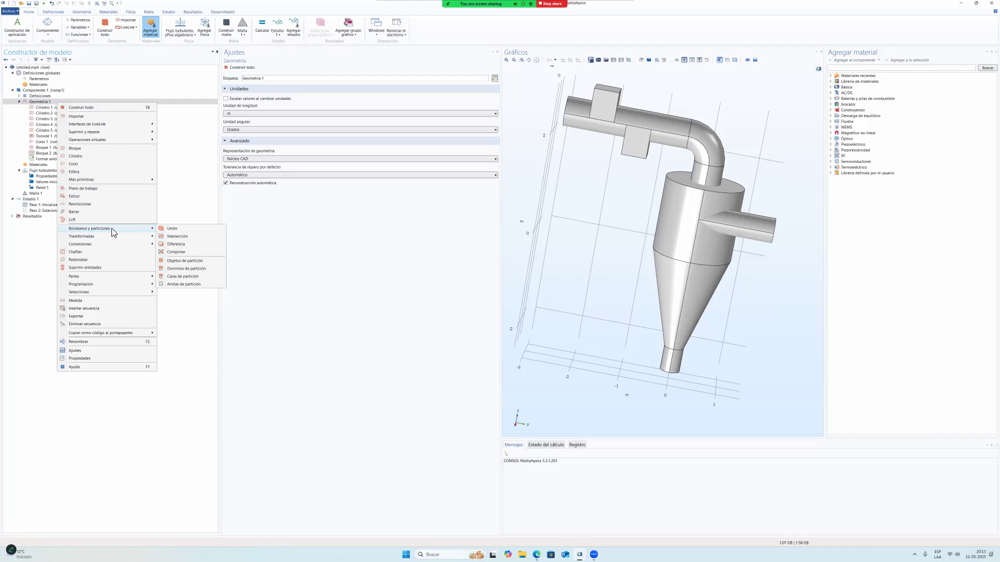
left_click(178, 243)
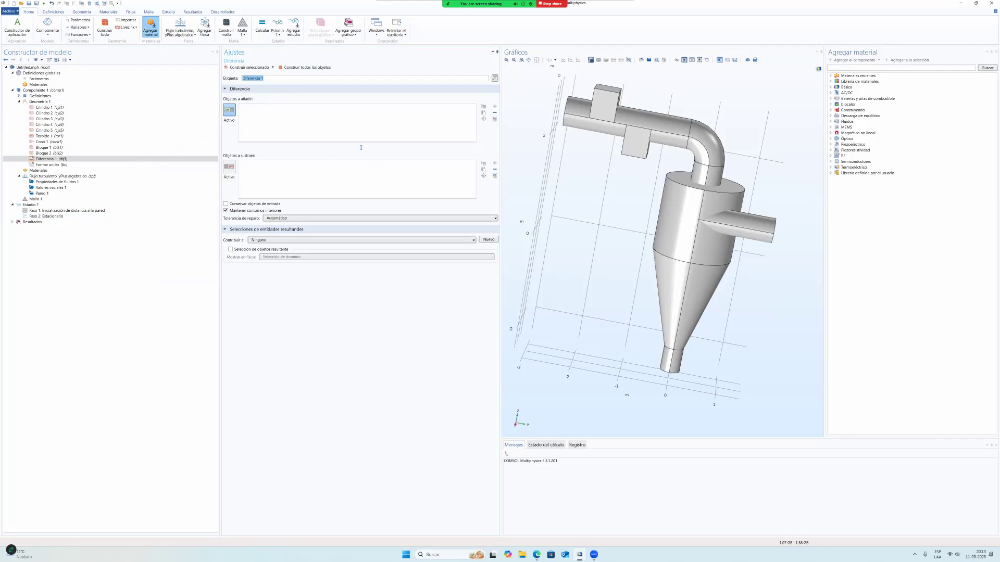
left_click(635, 112)
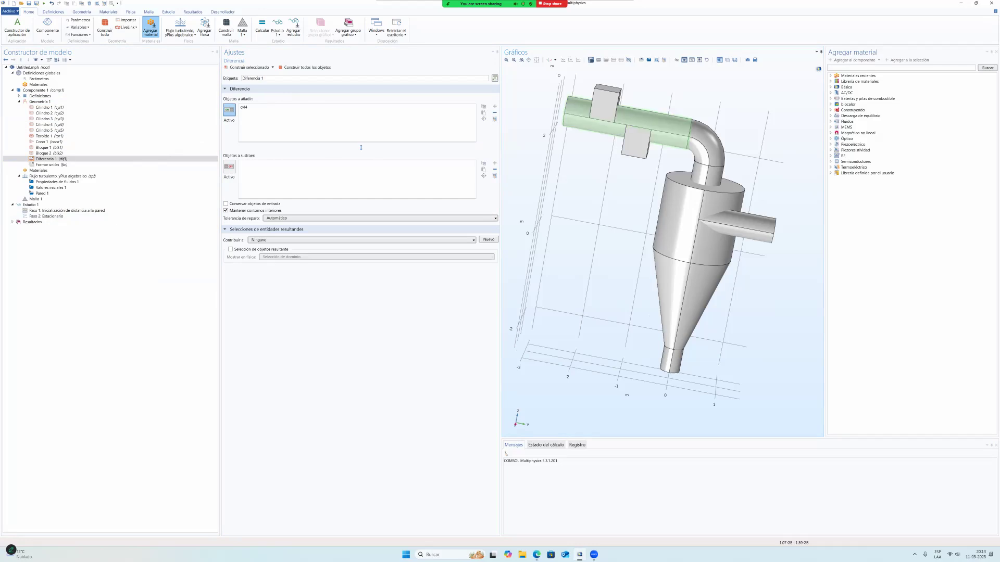
left_click(229, 167)
left_click(605, 104)
left_click(636, 141)
left_click(225, 210)
left_click(243, 68)
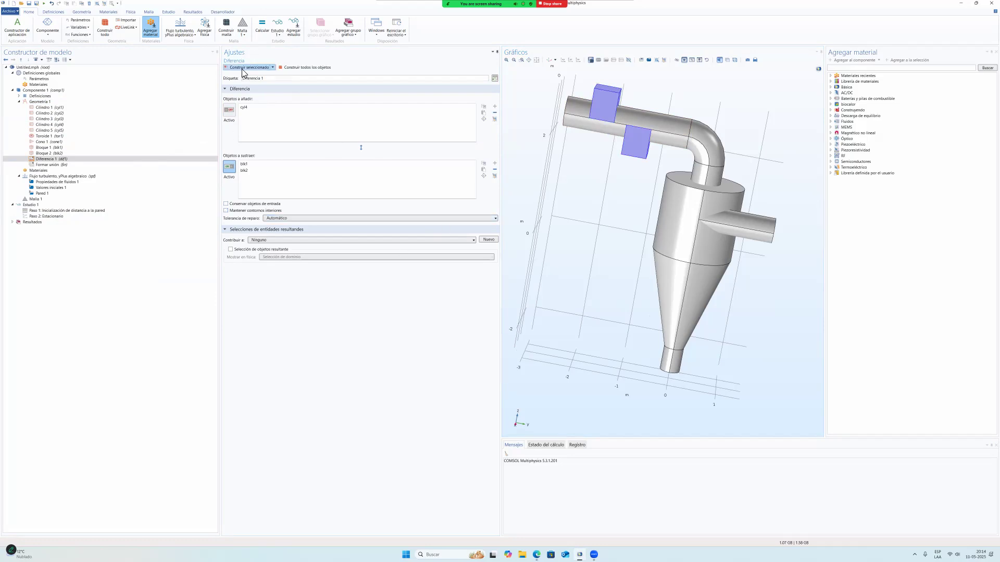
left_click_drag(657, 313, 647, 314)
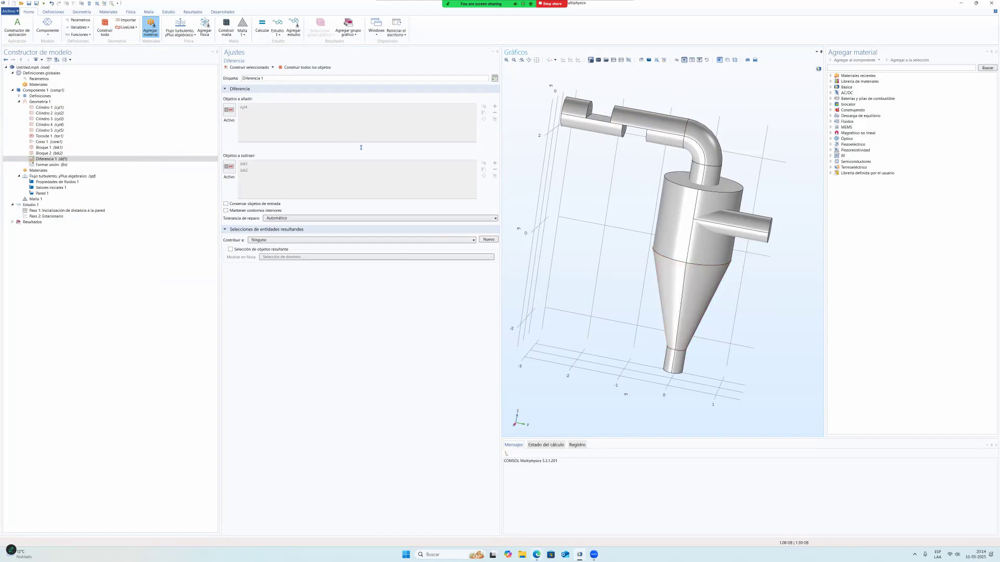
Check the assignment's dimension table and its material and inlet conditions against the built geometry from several angles.
mouse_move(536, 555)
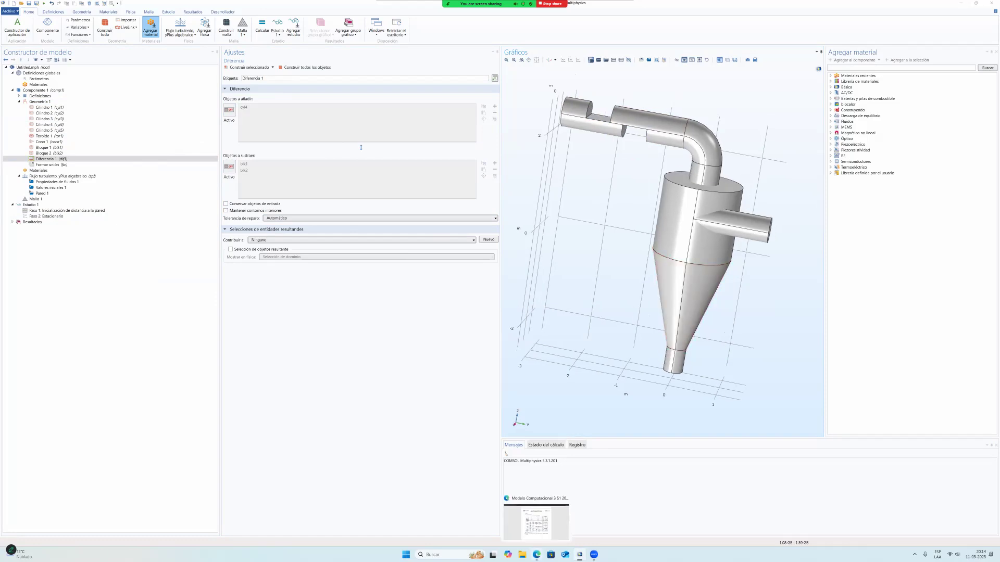
left_click(536, 524)
scroll(497, 287, "down", 5)
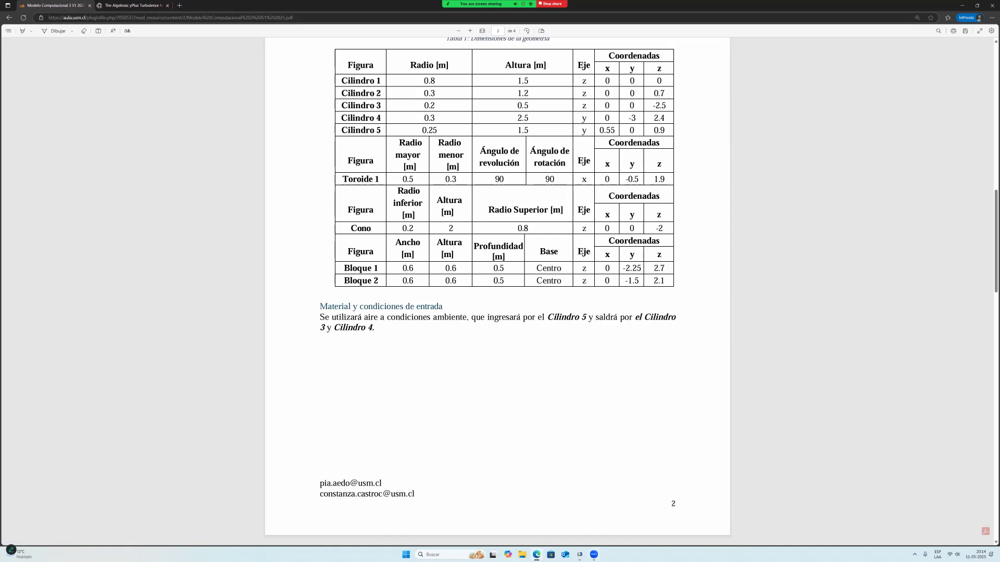
left_click(580, 554)
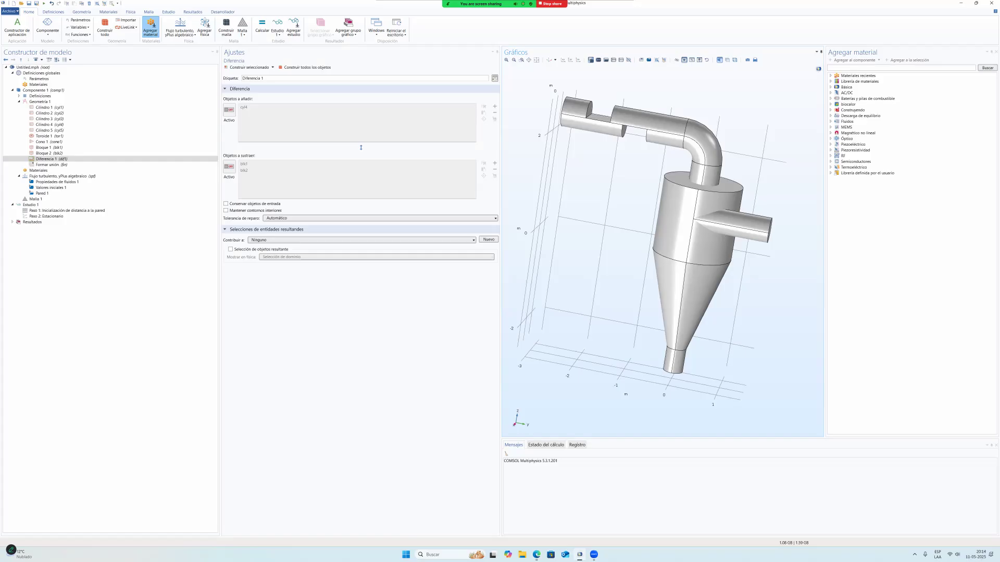
left_click_drag(662, 250, 683, 253)
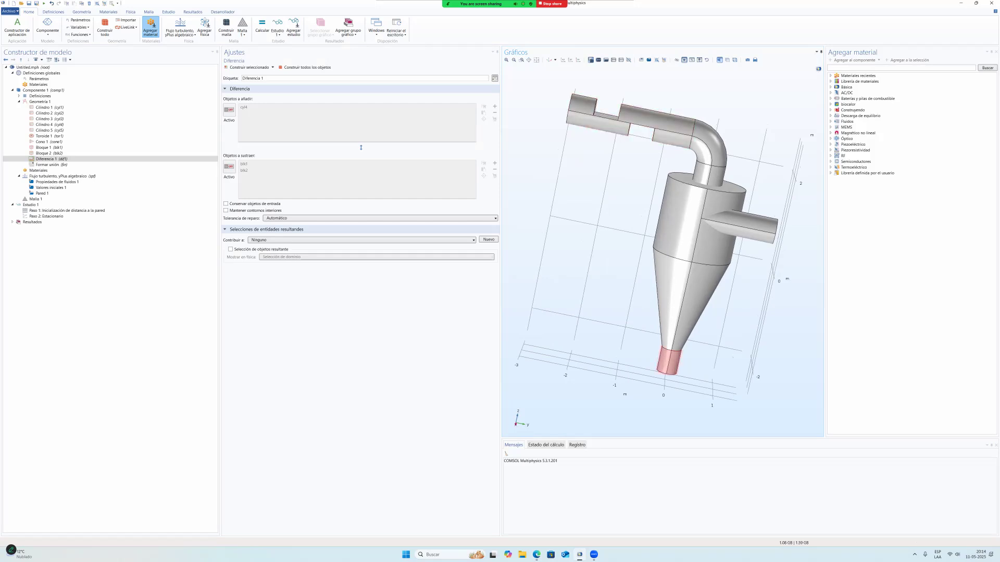
left_click_drag(724, 260, 614, 224)
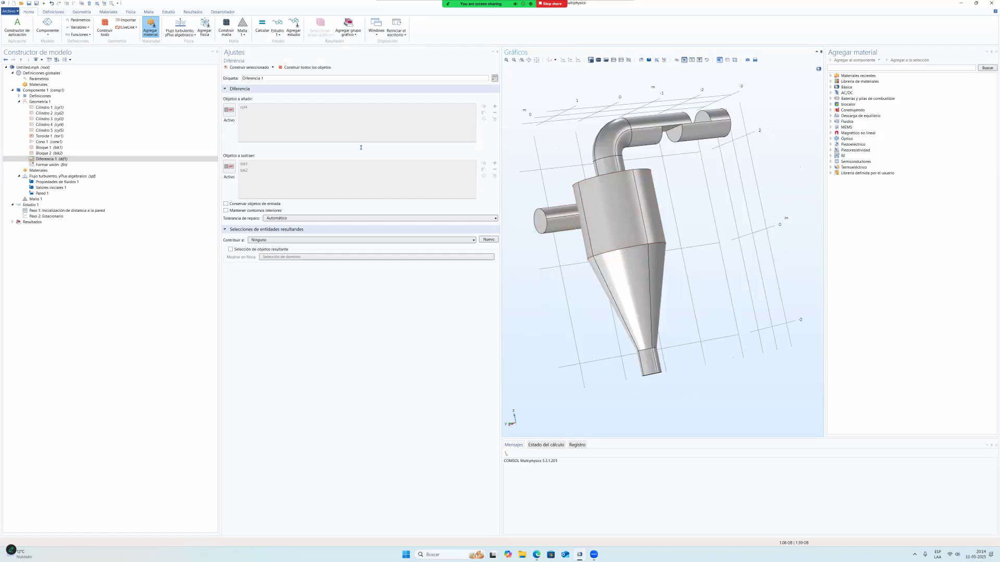
left_click_drag(552, 245, 651, 250)
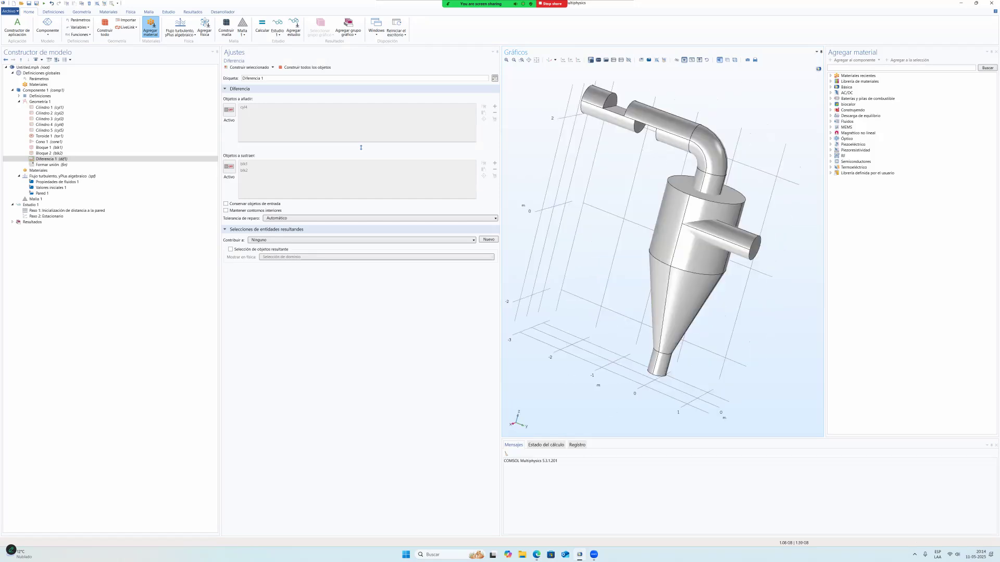
Search the material library for air and add Air [gas] from Other Materials to the component.
left_click(38, 170)
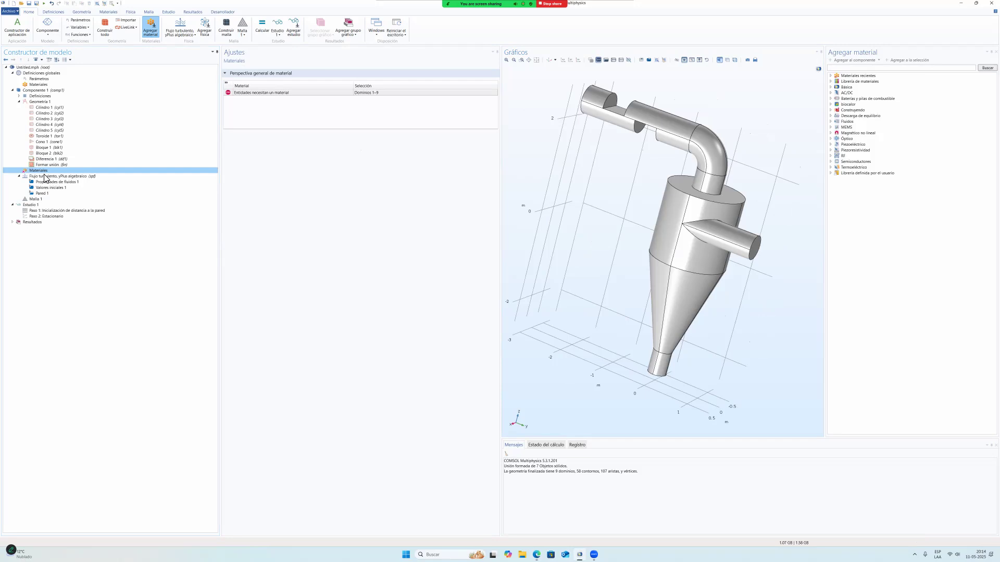
right_click(46, 178)
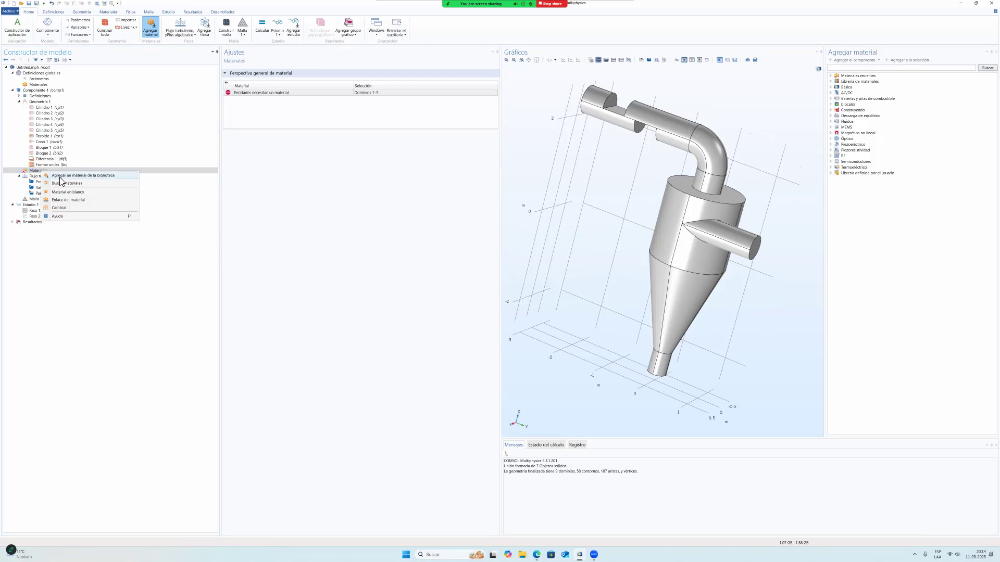
left_click(62, 175)
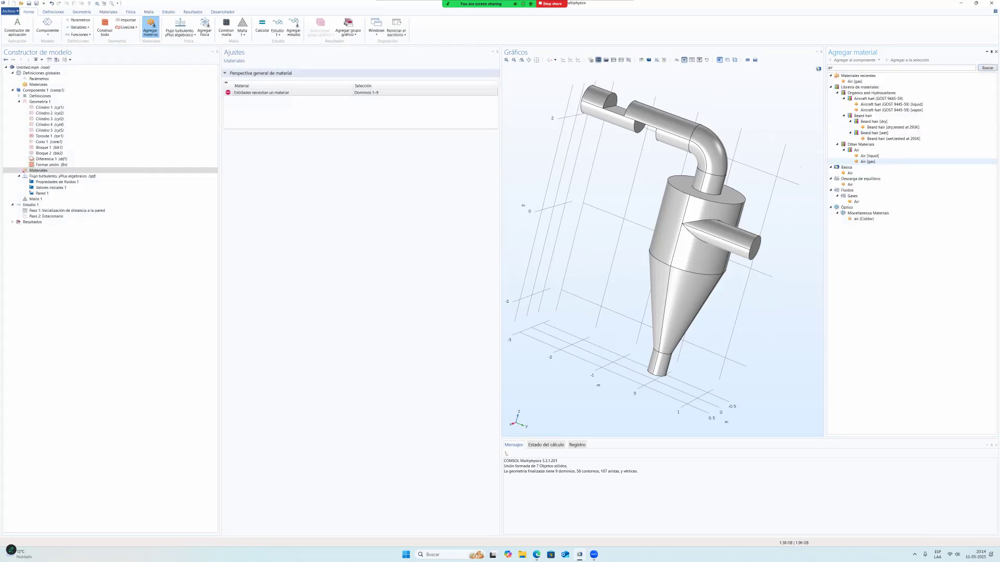
double_click(867, 161)
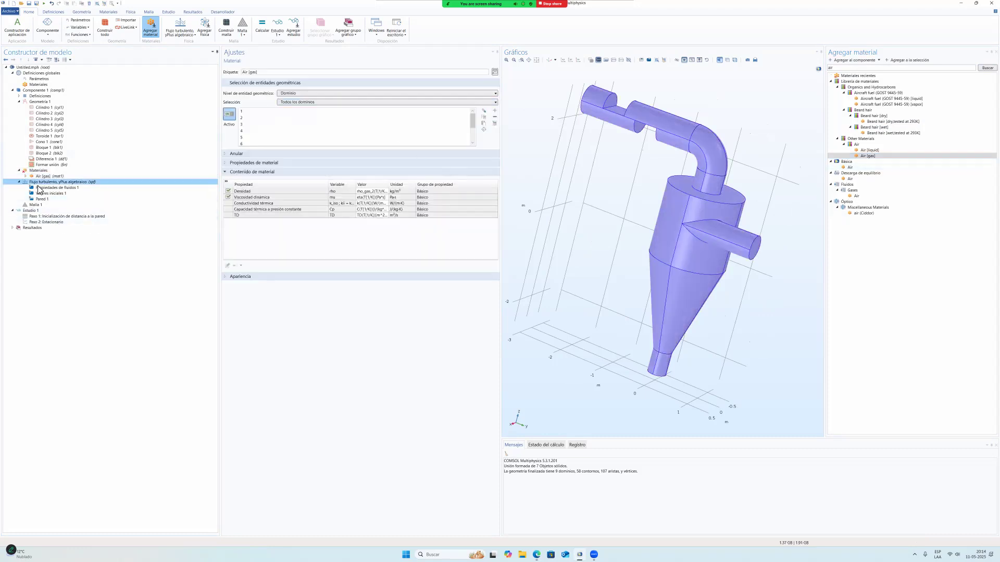
Review the settings of the algebraic yPlus turbulent flow interface and show its equations.
left_click(32, 182)
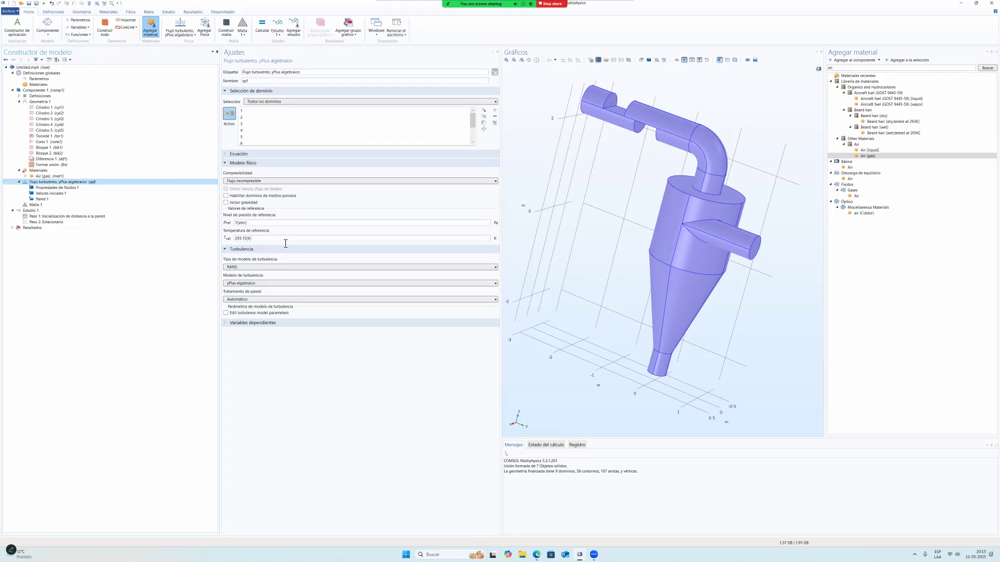
left_click(241, 155)
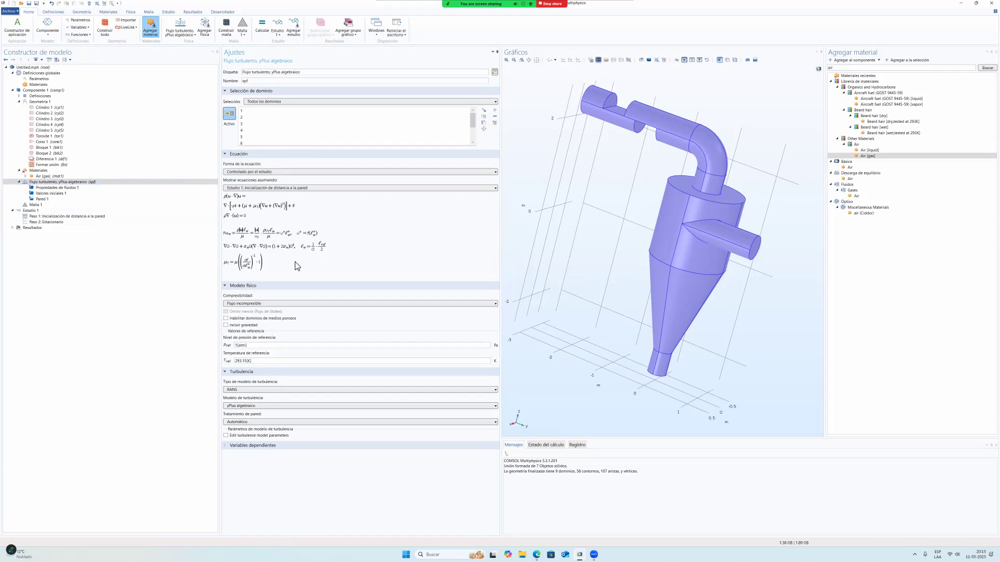
left_click(51, 188)
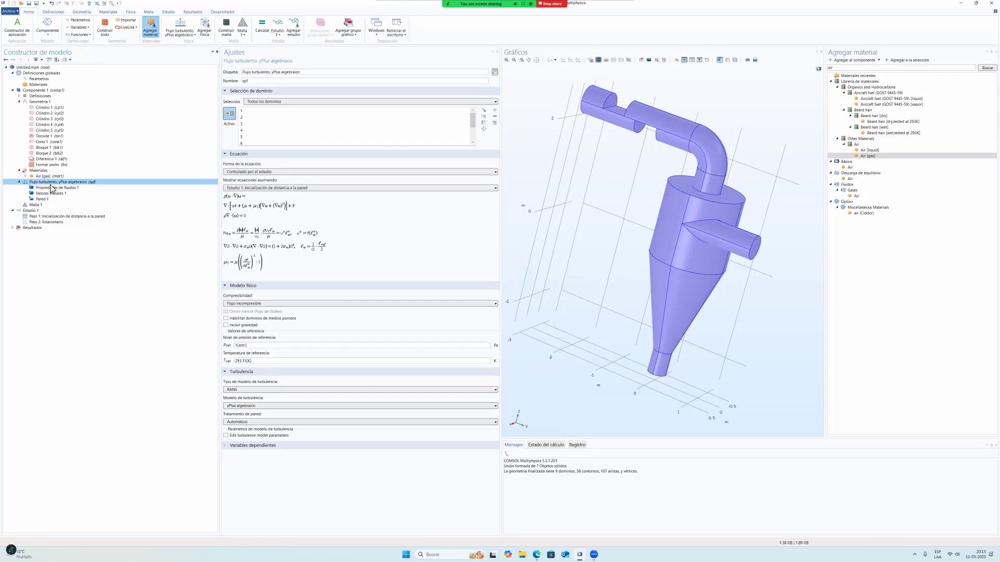
Add an inlet condition on the end face of the cyclone's side pipe with a normal inflow velocity of 3 m/s.
right_click(52, 188)
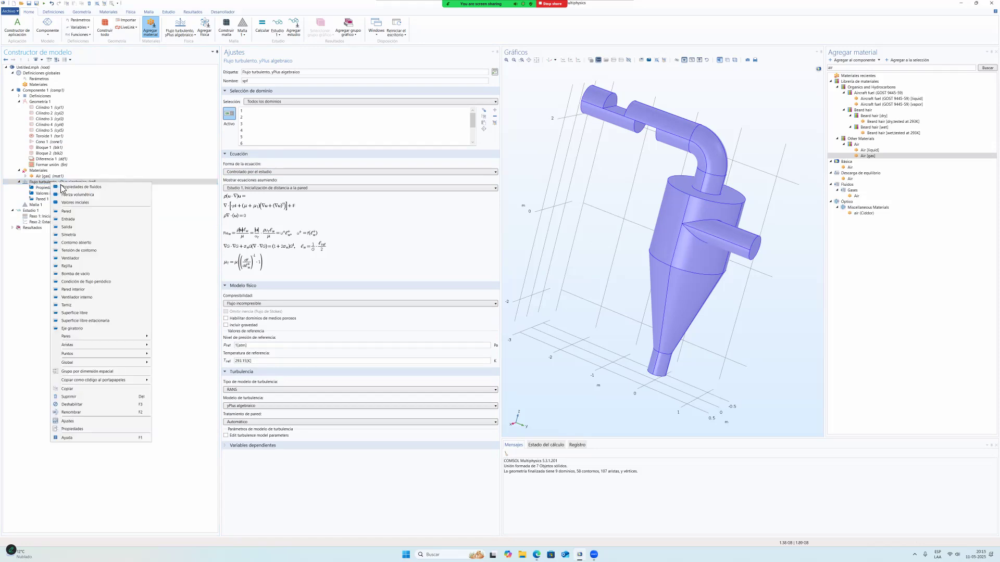
left_click(68, 219)
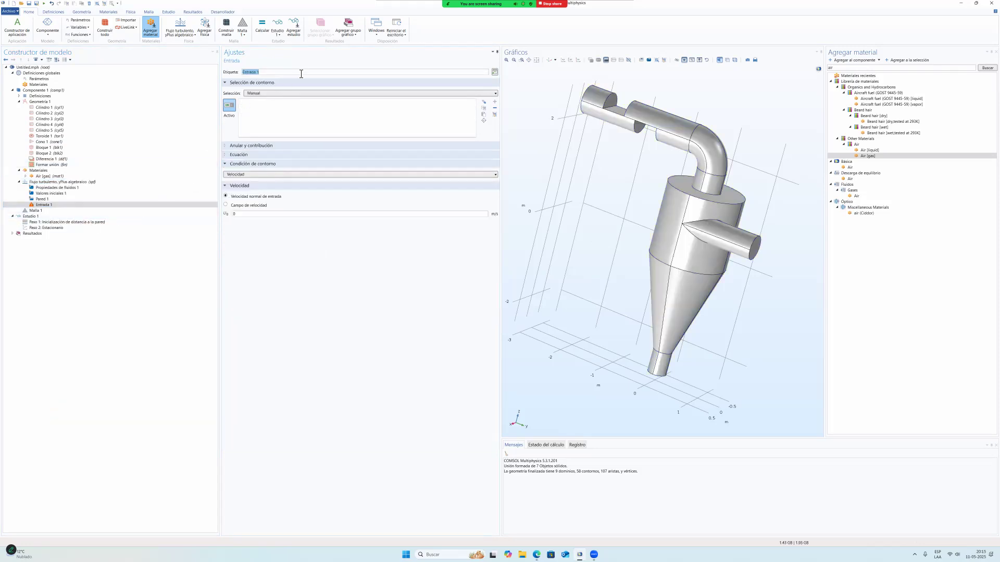
left_click_drag(617, 302, 565, 291)
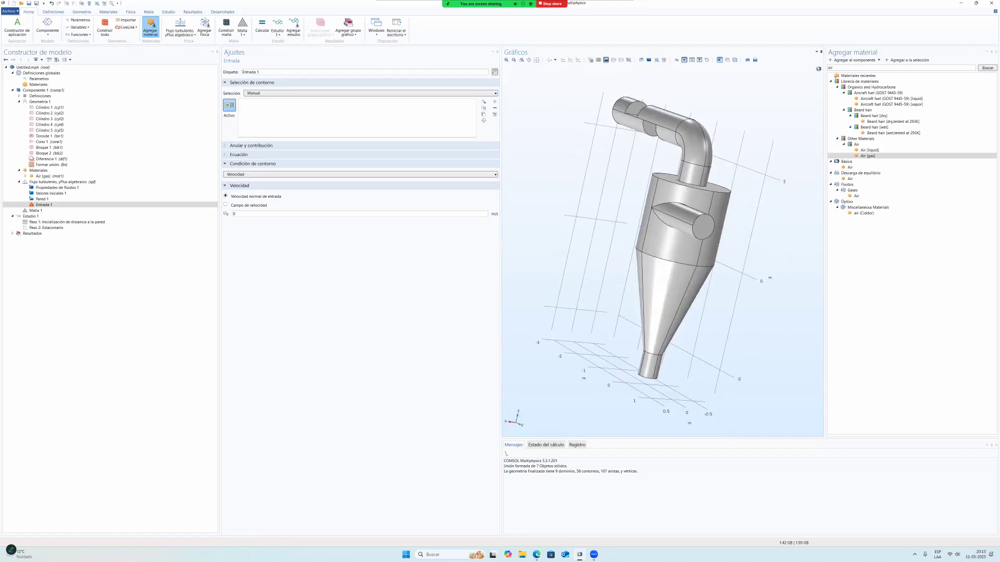
left_click(703, 228)
left_click_drag(703, 229, 755, 237)
left_click(261, 214)
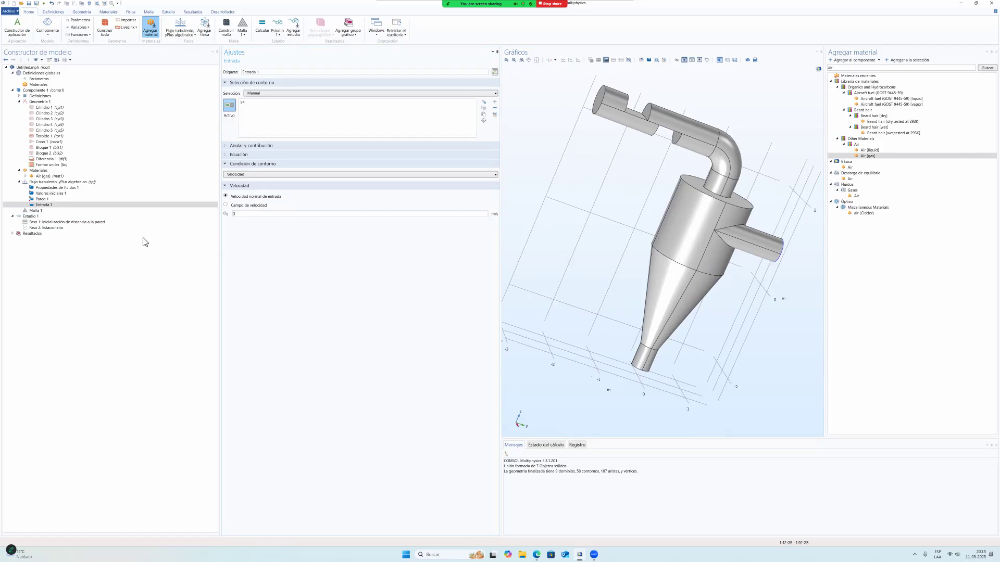
Add a pressure outlet condition on the free end of the upper horizontal pipe and the underside of the lowest cylinder.
right_click(50, 183)
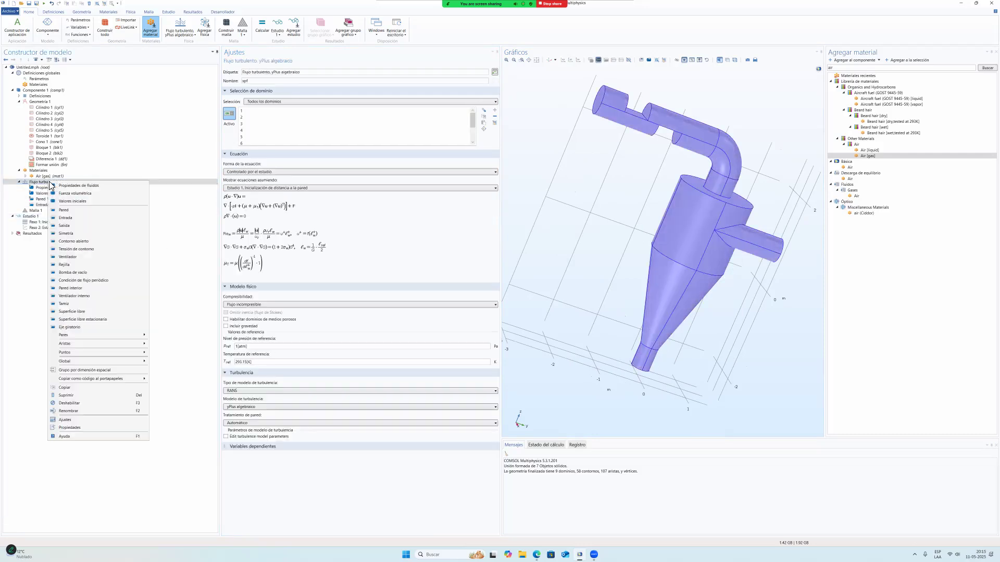
left_click(64, 225)
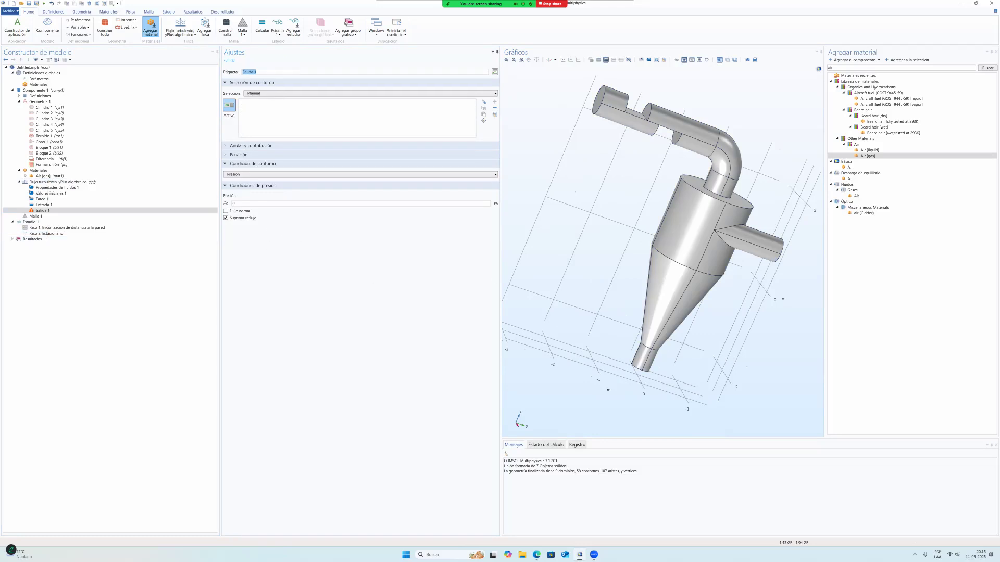
left_click(616, 156)
left_click_drag(619, 218, 633, 114)
left_click(662, 307)
left_click_drag(662, 307, 672, 224)
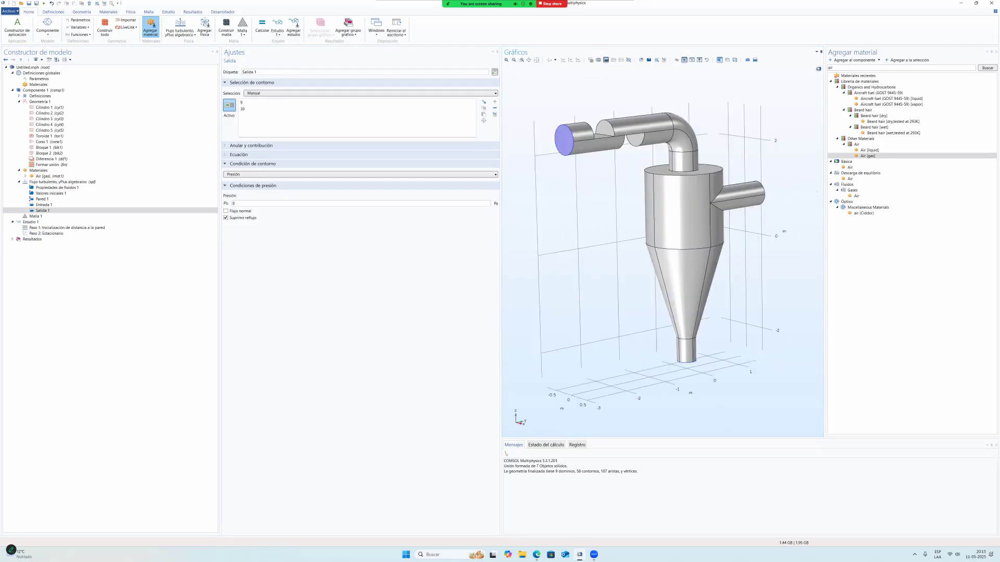
Set the physics-controlled mesh's element size to Extra gruesa and build the mesh.
left_click(42, 216)
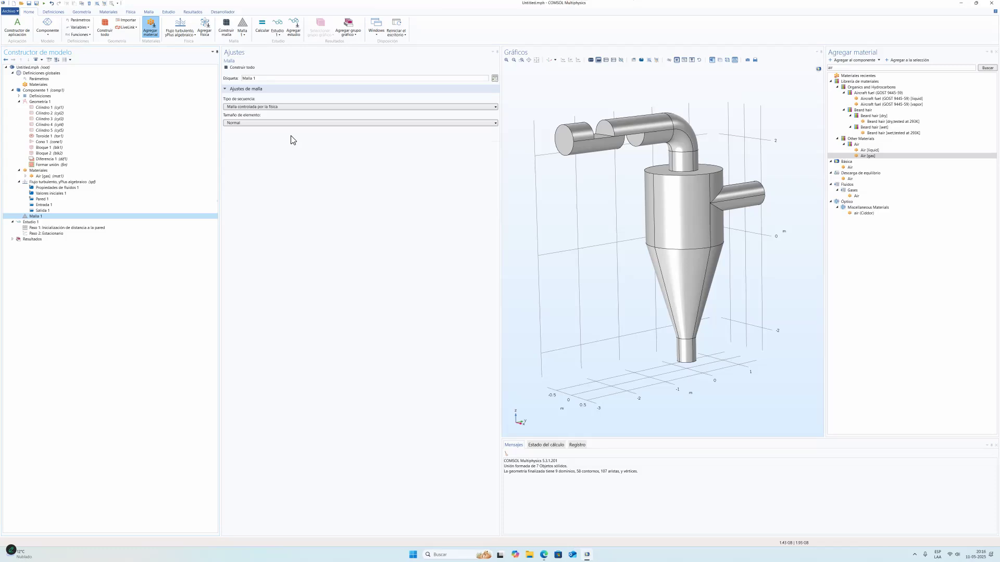
left_click(278, 123)
left_click(267, 176)
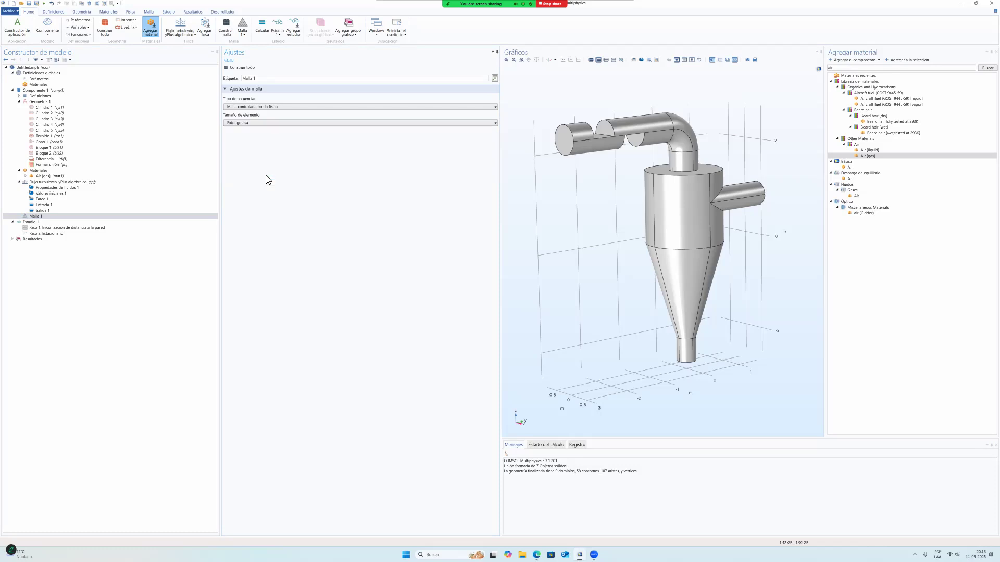
left_click(244, 69)
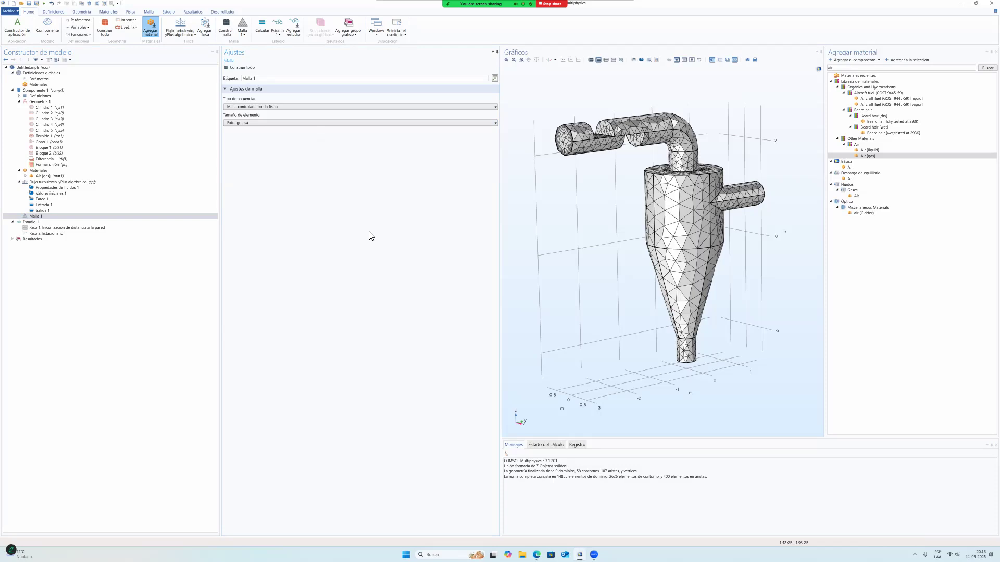
left_click_drag(260, 297, 322, 267)
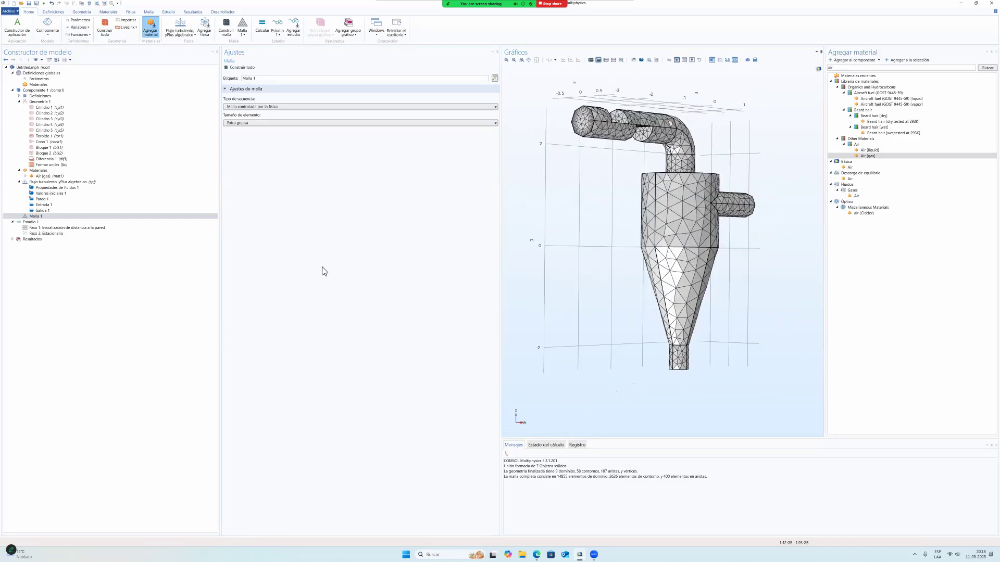
Review the study's wall distance initialization and stationary steps, and compute the study.
left_click(54, 222)
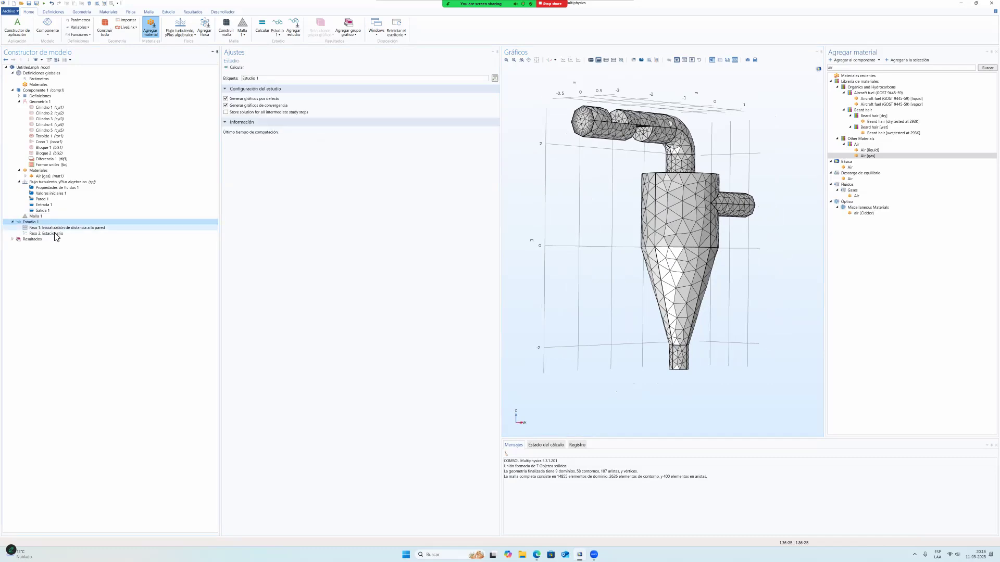
key("Down")
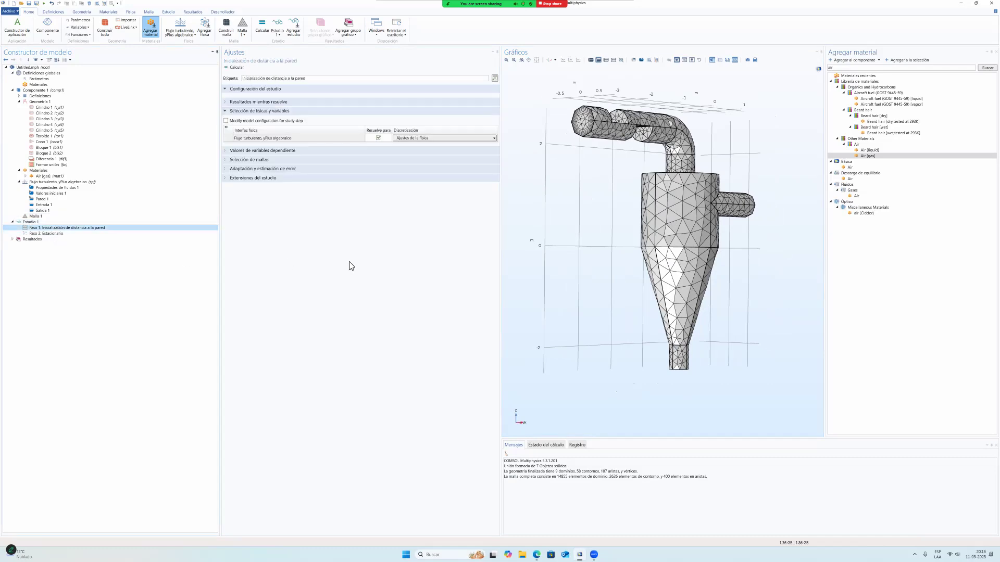
left_click(55, 234)
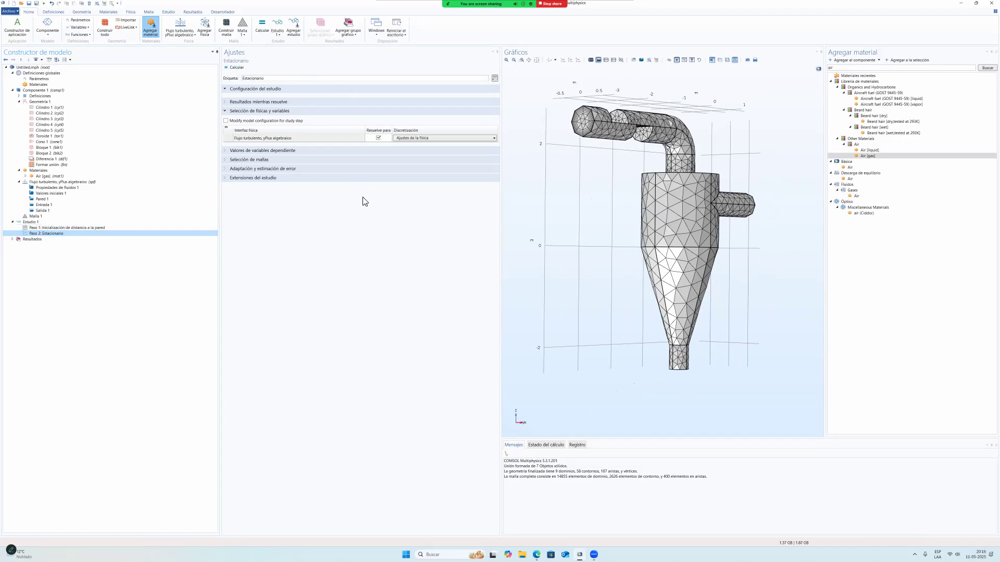
left_click(237, 67)
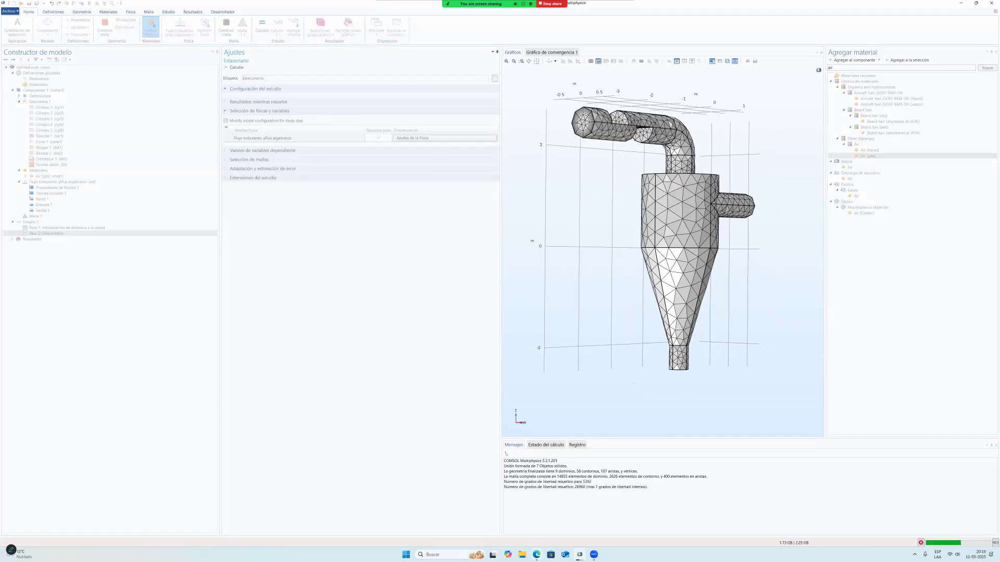
Switch to the assignment document in the browser and read the report section's requirements for the problem description and results.
left_click(537, 555)
scroll(497, 291, "down", 15)
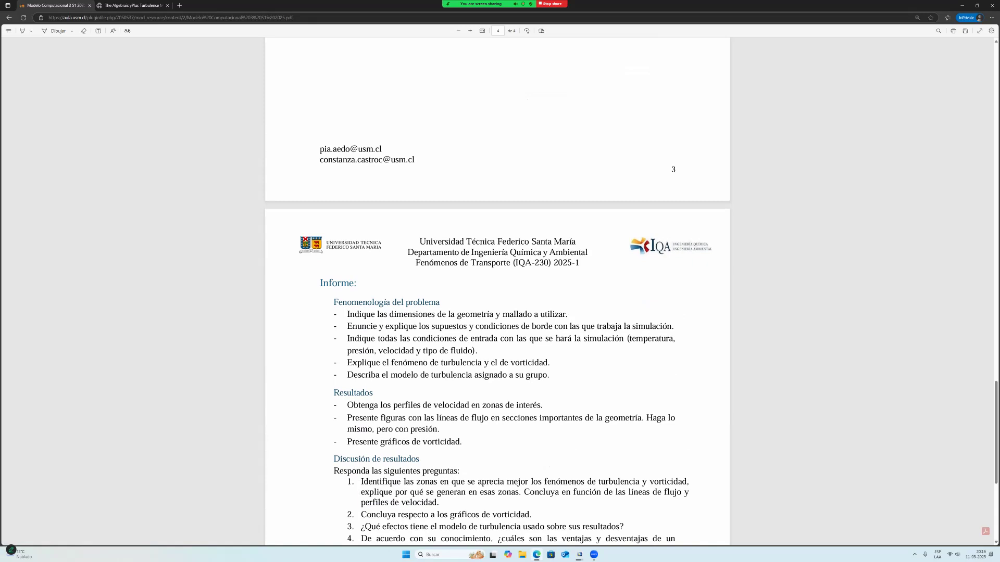
Open the COMSOL documentation page on the Algebraic yPlus turbulence model and read its theoretical basis, wall distance and wall treatment sections.
scroll(498, 292, "down", 1)
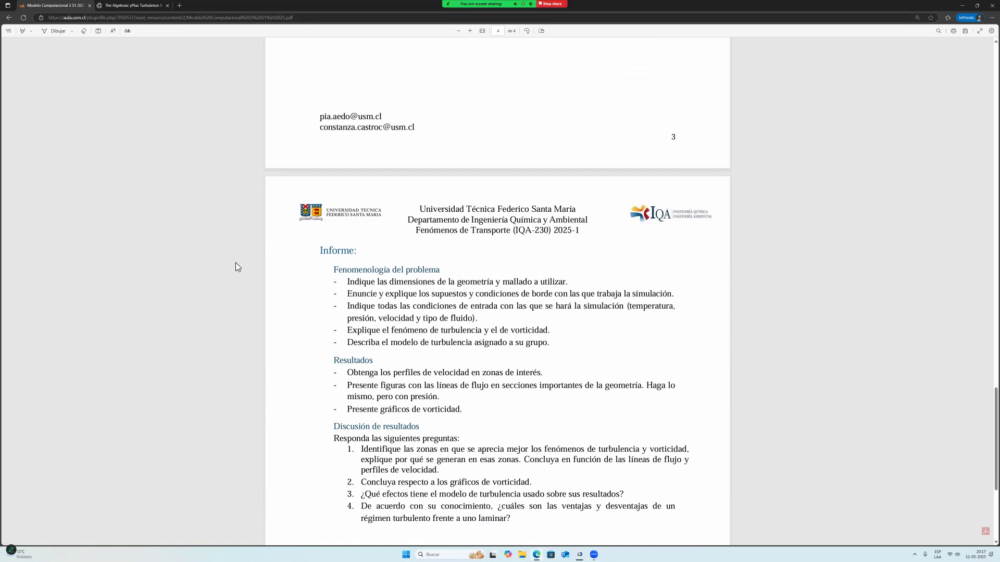
left_click(133, 6)
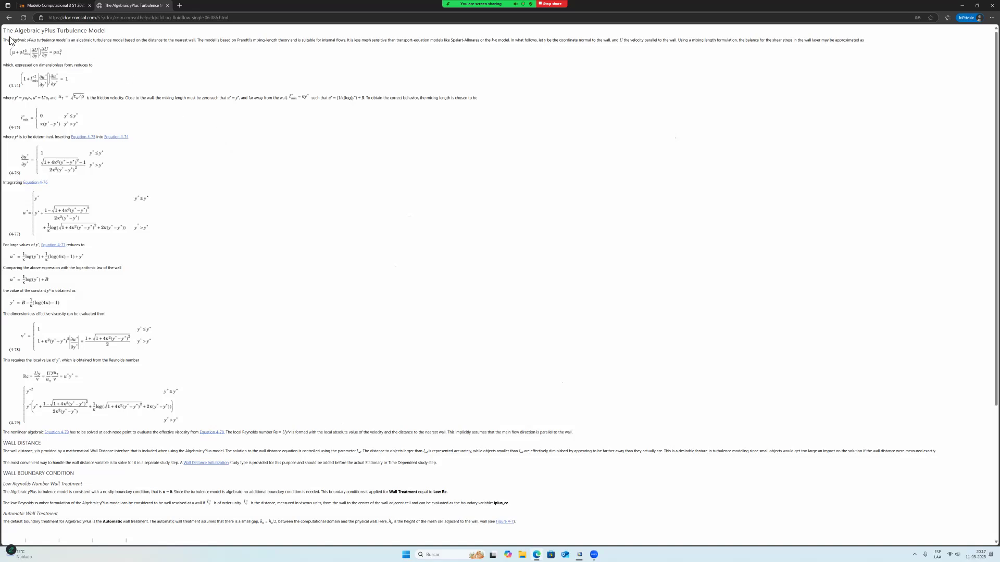
scroll(216, 207, "down", 3)
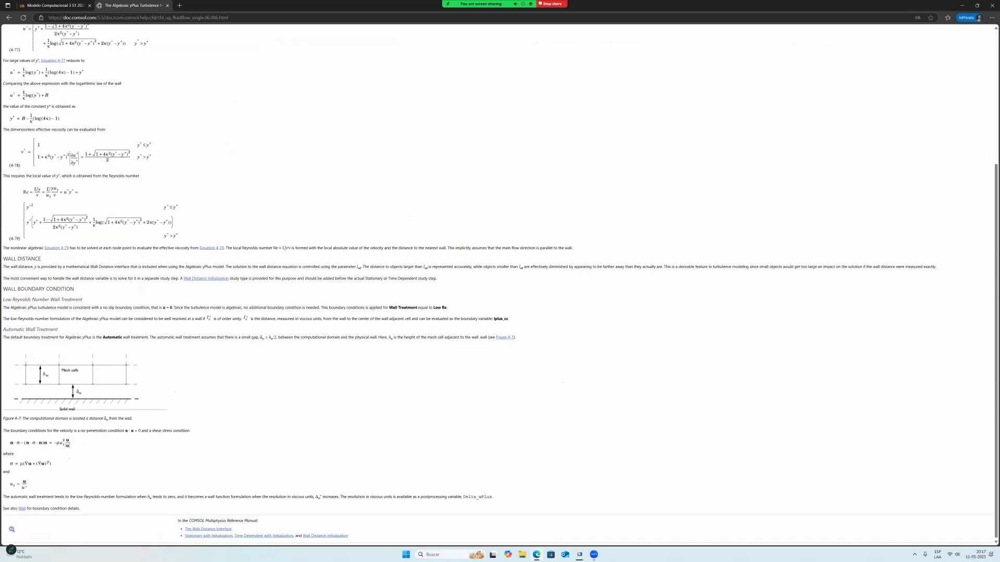
scroll(216, 208, "up", 3)
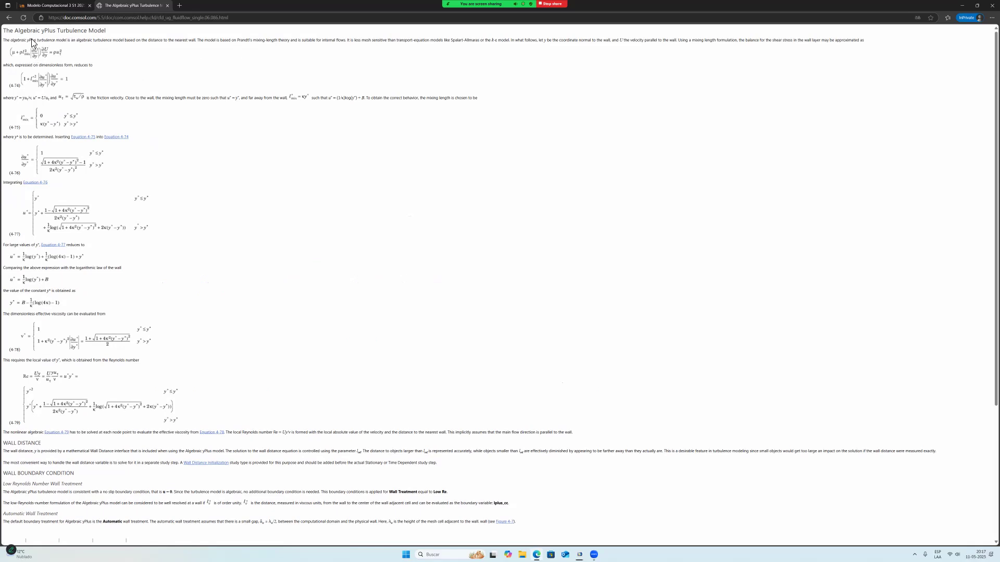
left_click_drag(198, 41, 293, 52)
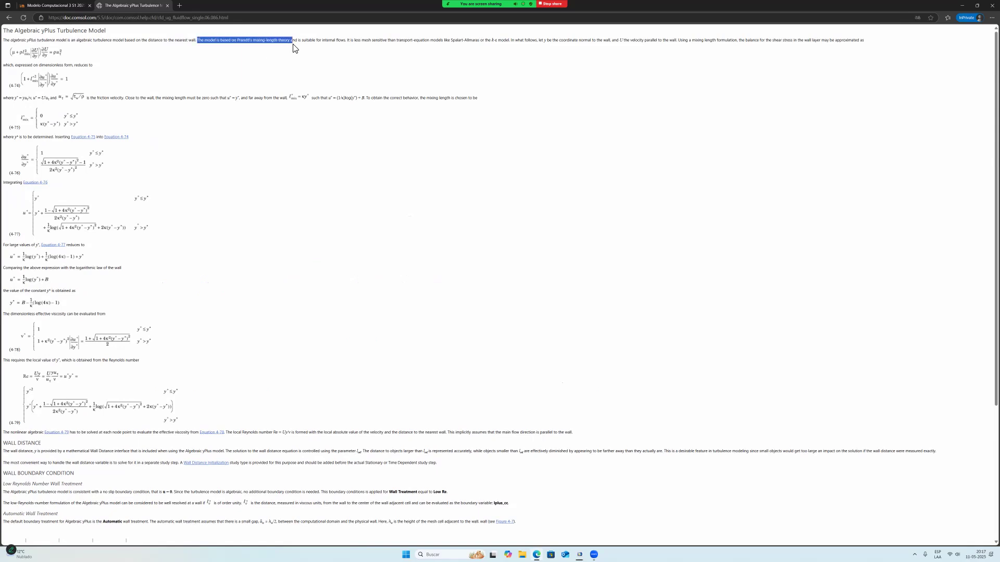
left_click(269, 56)
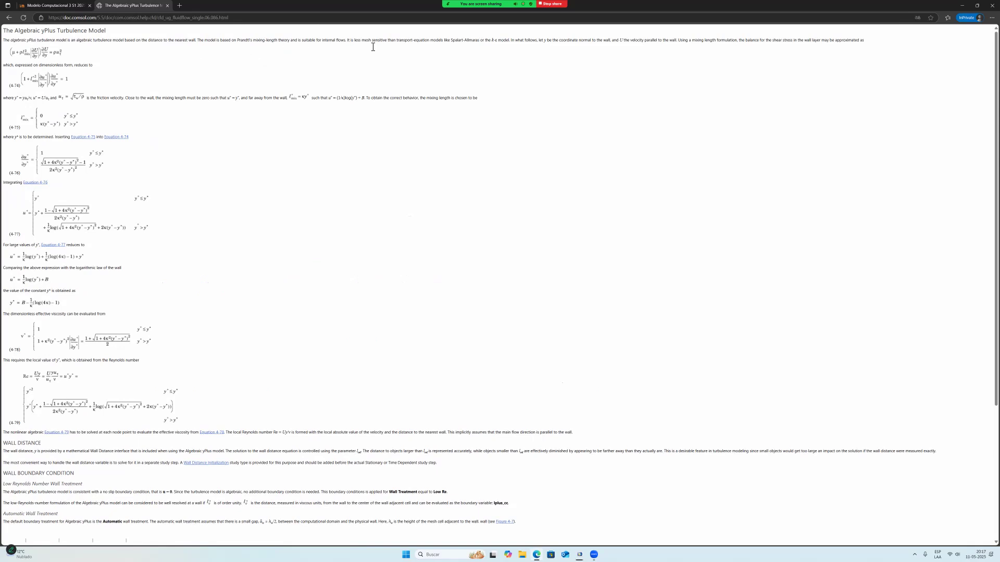
scroll(354, 241, "down", 2)
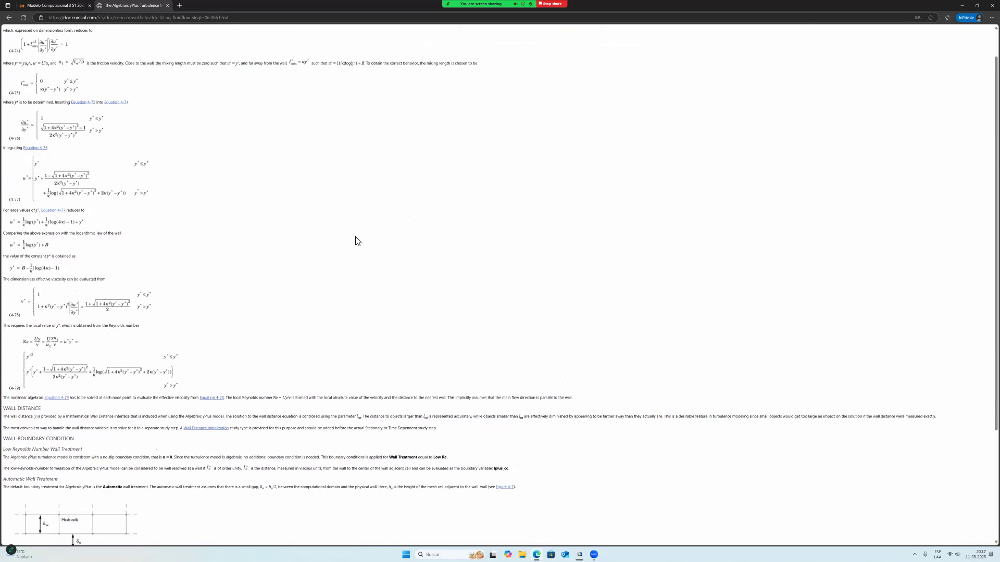
scroll(360, 241, "down", 2)
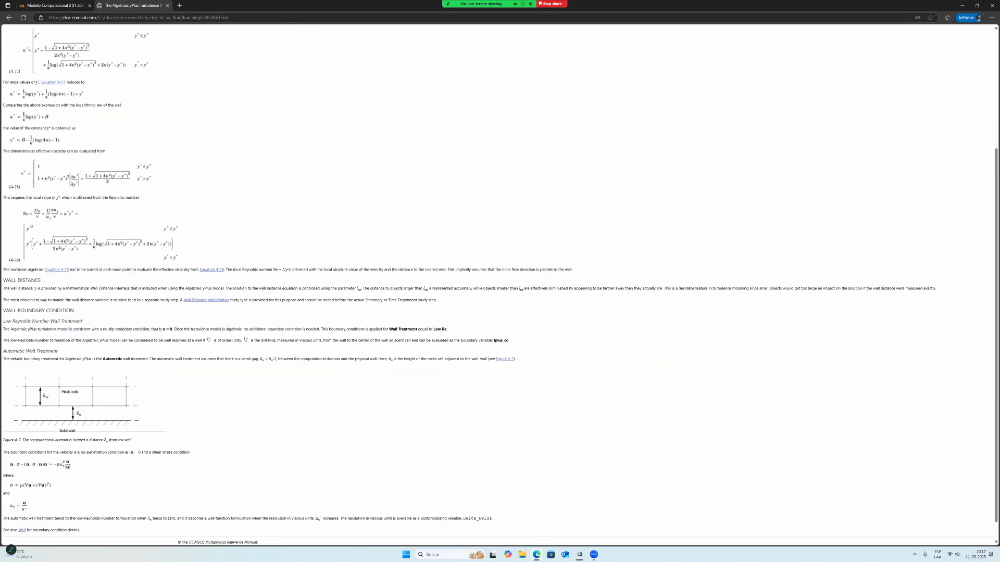
left_click_drag(102, 330, 173, 330)
left_click(176, 331)
scroll(499, 281, "up", 3)
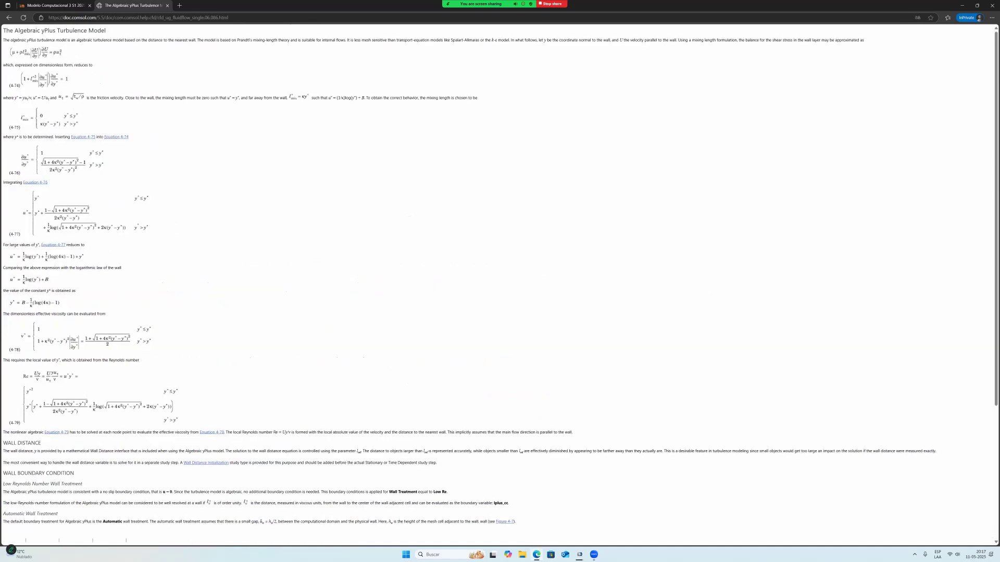
Return to the assignment document, review its required results and discussion questions, and check the study's computation progress in COMSOL.
left_click(53, 6)
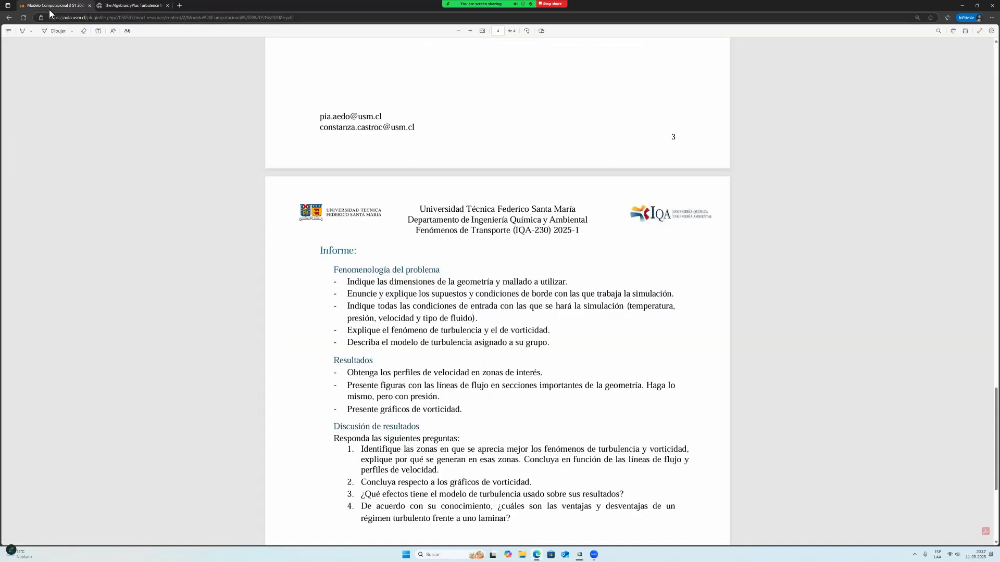
scroll(497, 281, "down", 1)
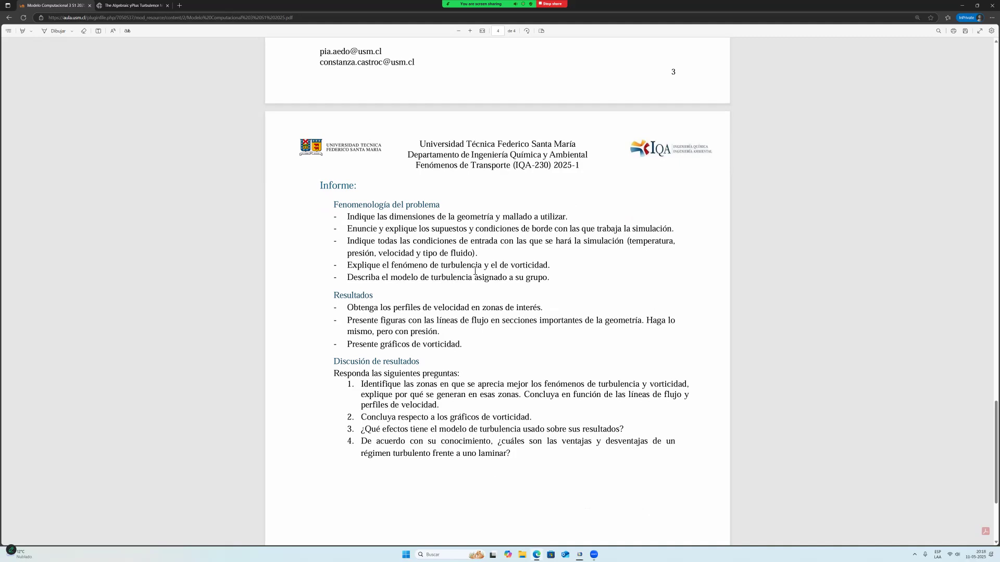
scroll(475, 271, "up", 10)
scroll(474, 271, "down", 2)
scroll(497, 291, "down", 6)
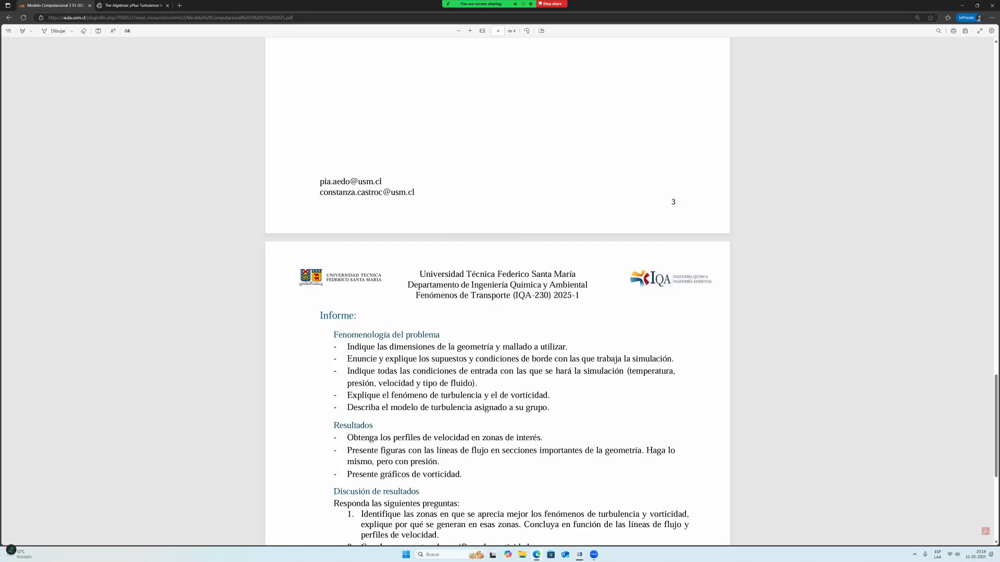
scroll(498, 291, "down", 3)
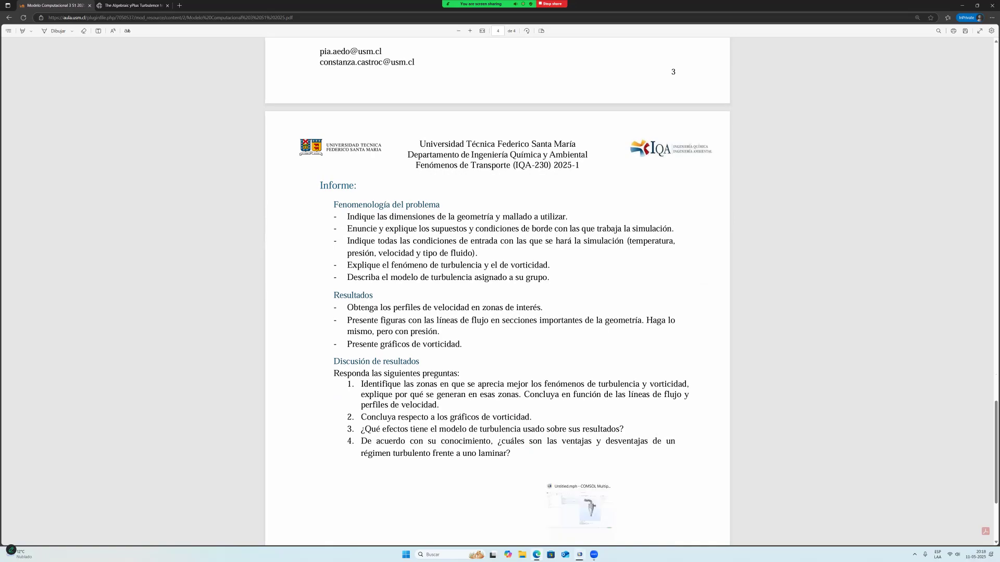
left_click(580, 555)
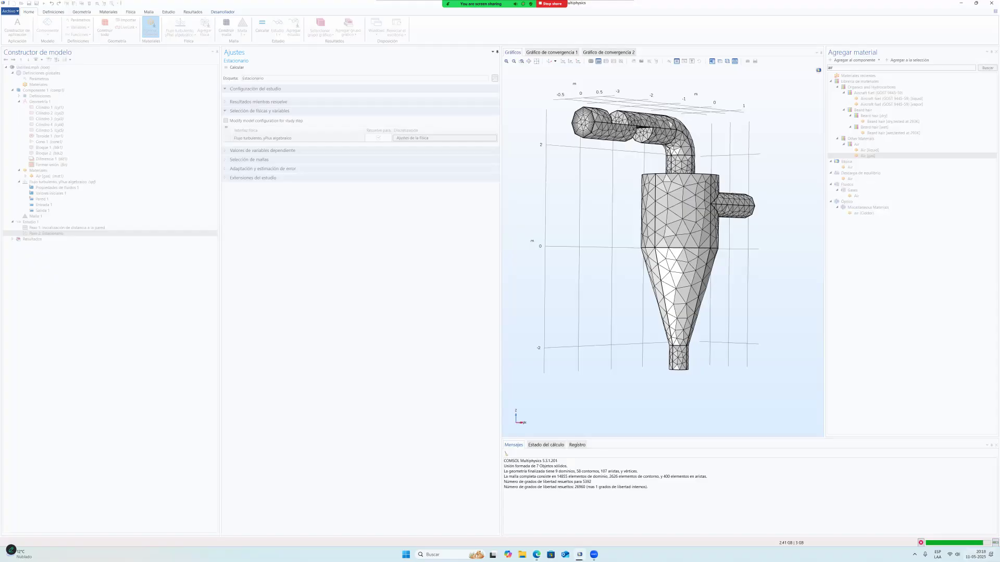
key("alt+Tab")
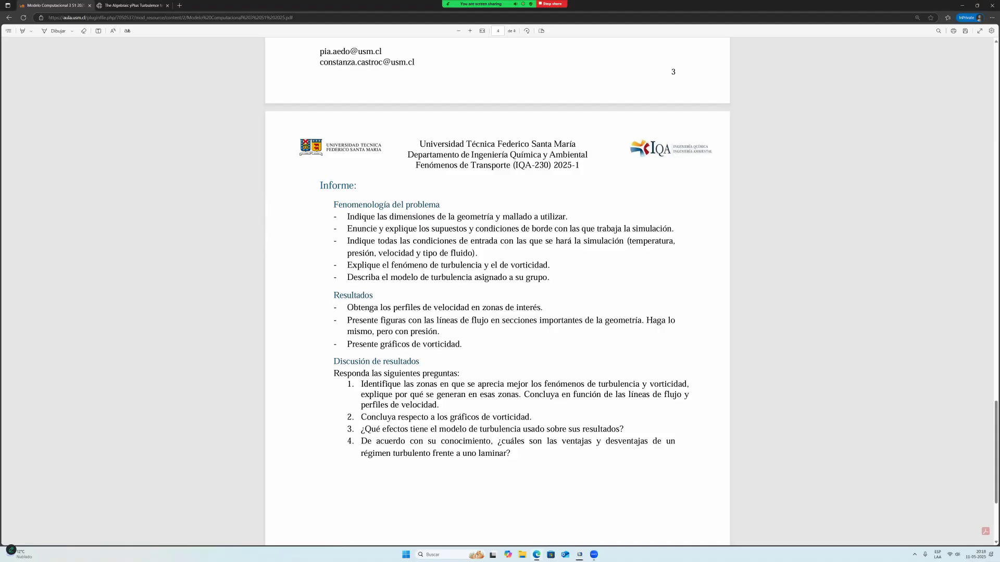
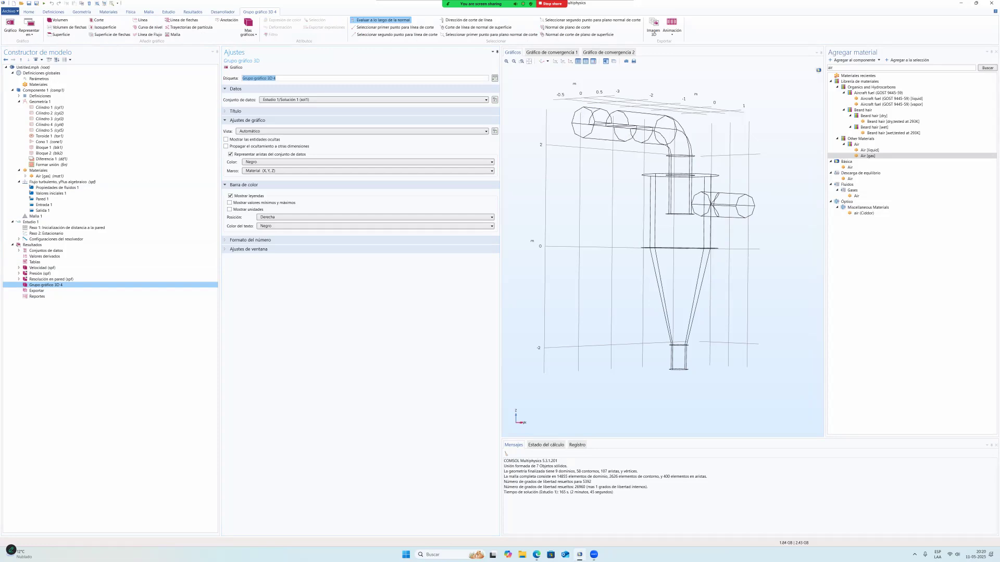
Add a streamline plot to the new 3D plot group, starting the streamlines from all boundaries, and plot it.
right_click(46, 285)
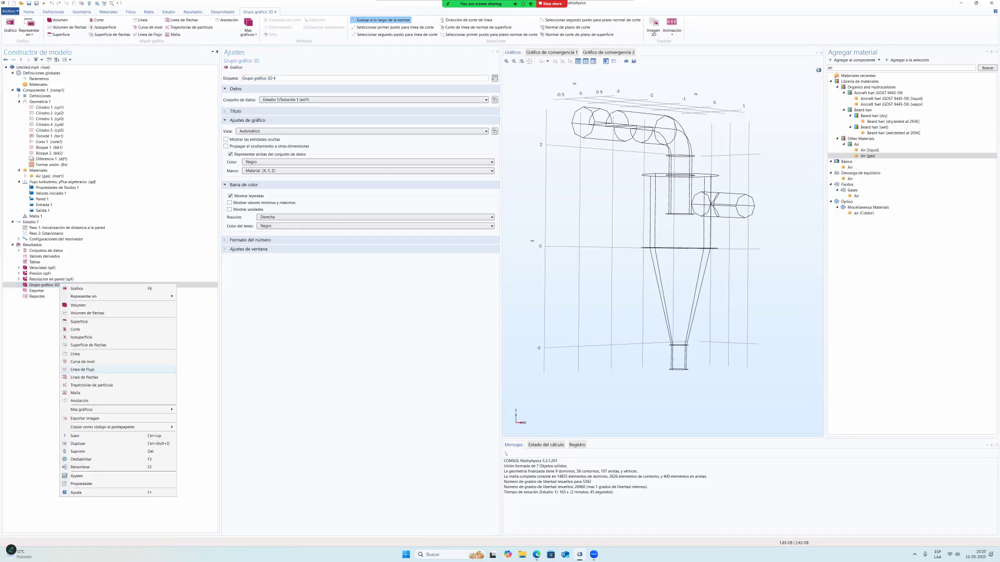
left_click(82, 369)
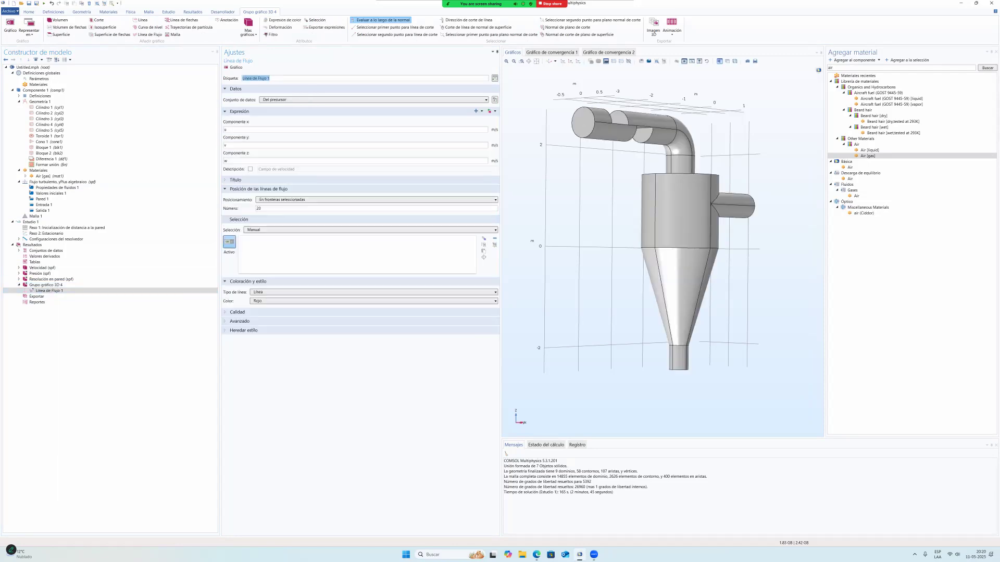
left_click(231, 68)
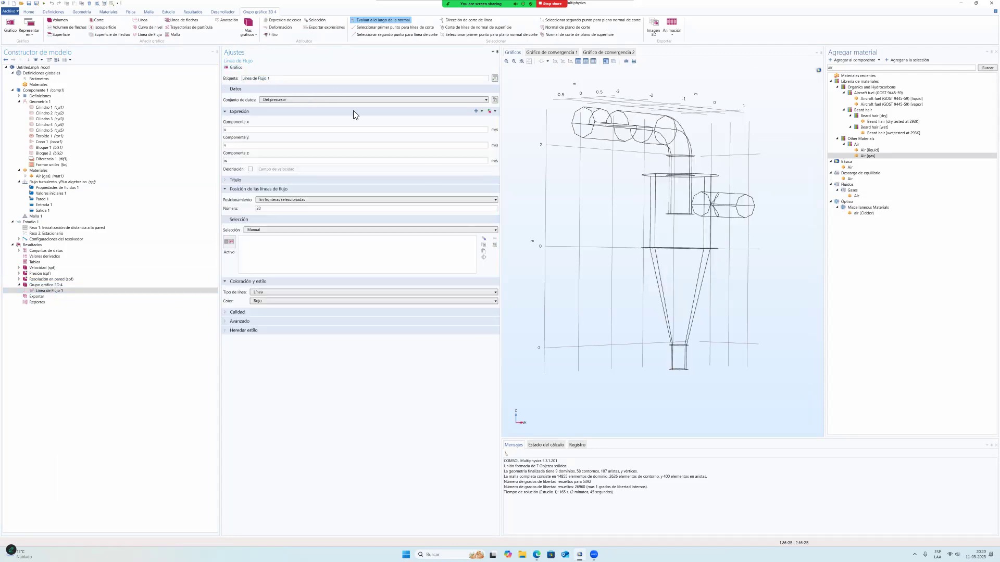
left_click(270, 230)
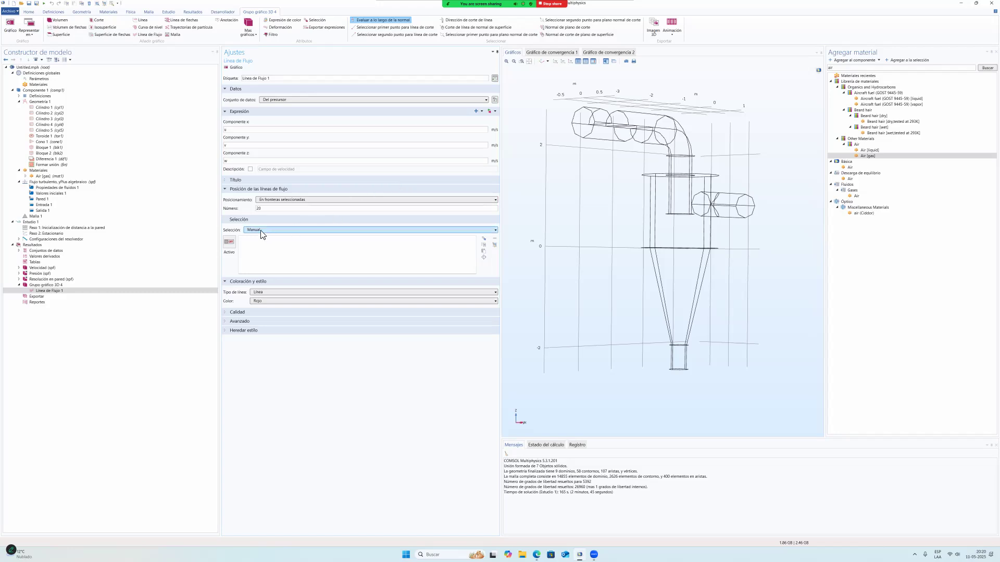
left_click(268, 243)
left_click(235, 67)
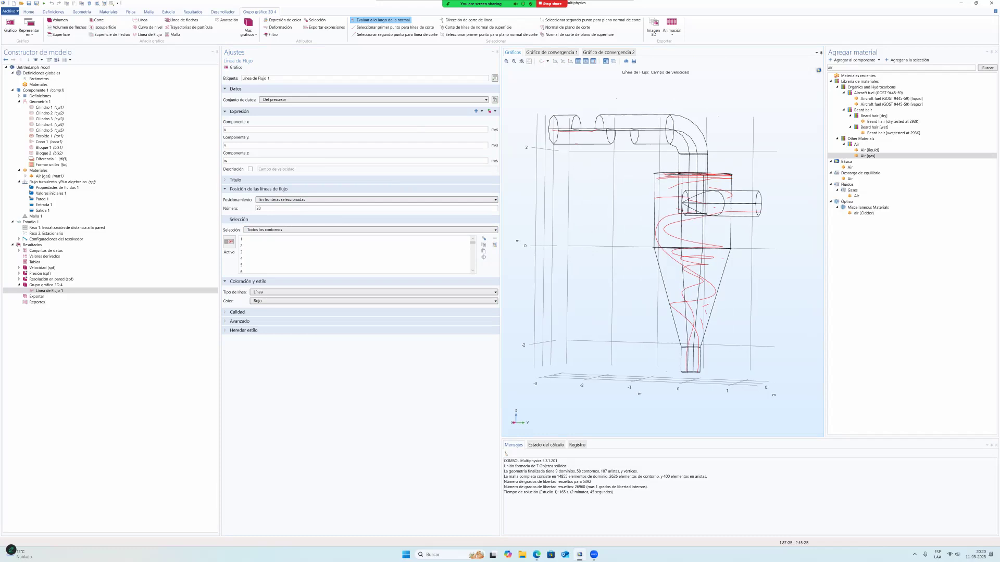
Set the number of streamlines to 200, replot, and inspect the flow through the cyclone from several angles.
left_click(289, 210)
left_click(234, 67)
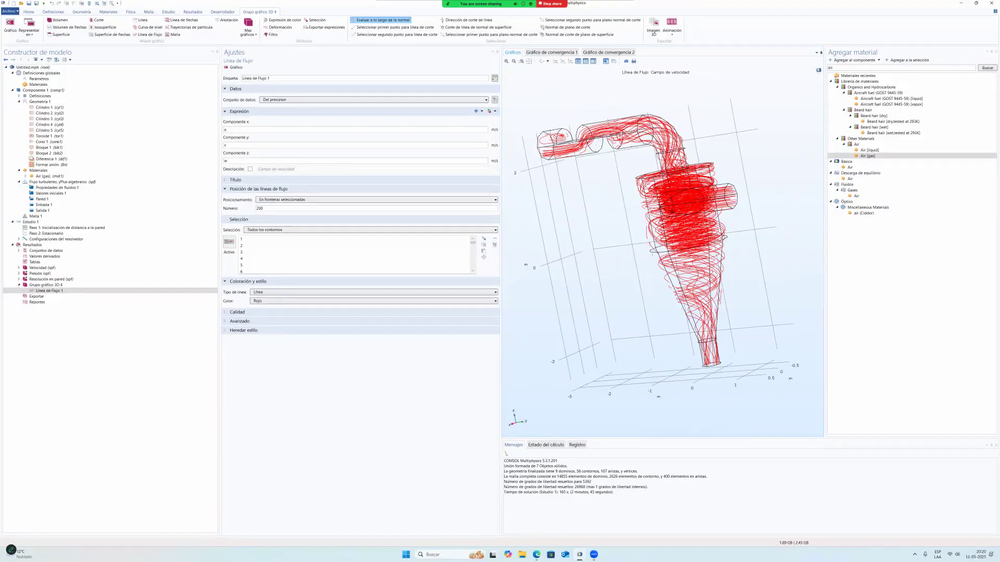
left_click_drag(677, 250, 678, 192)
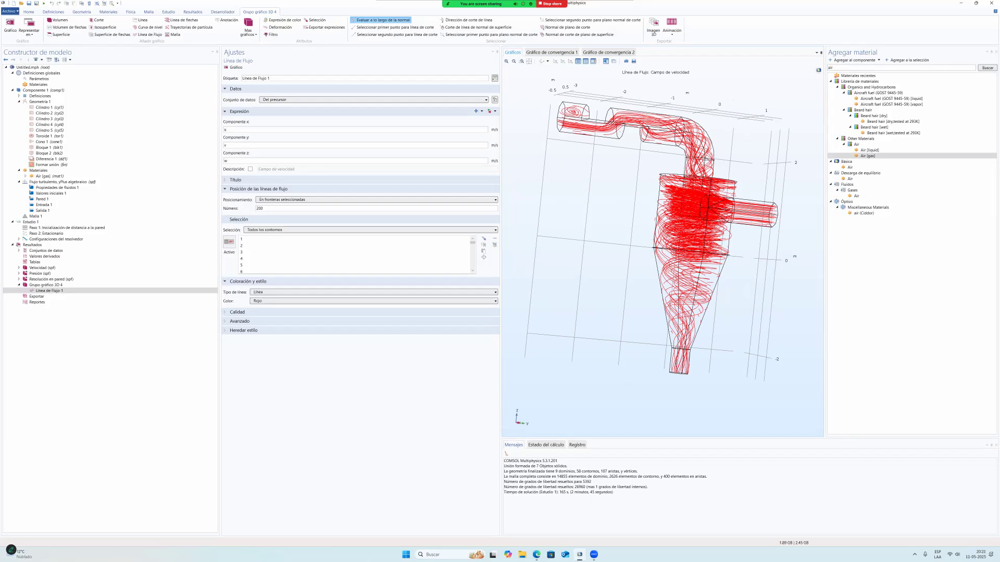
left_click_drag(678, 229, 704, 221)
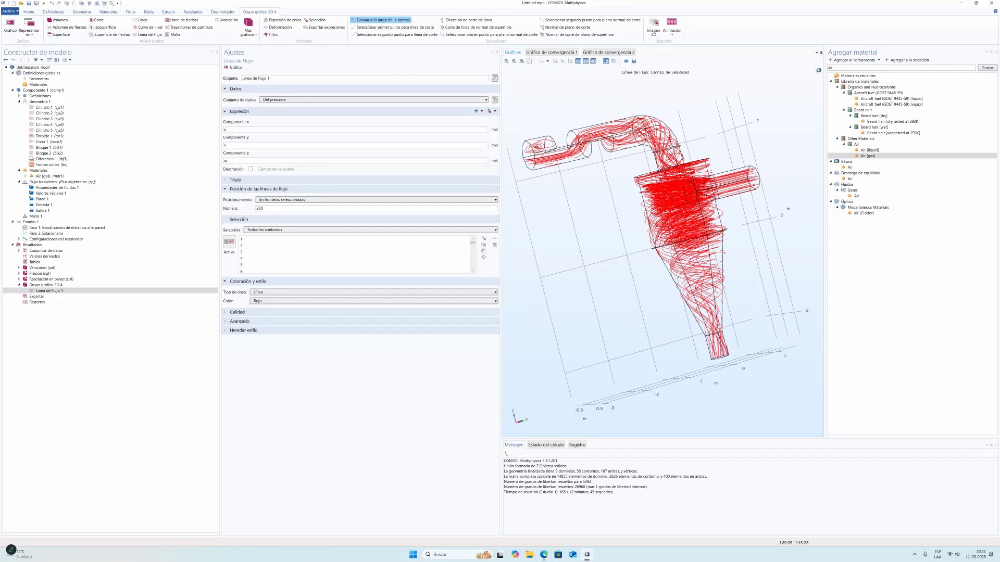
Switch to the assignment in the browser, check the velocity profile and vorticity plot requirements, and return to COMSOL.
left_click(536, 555)
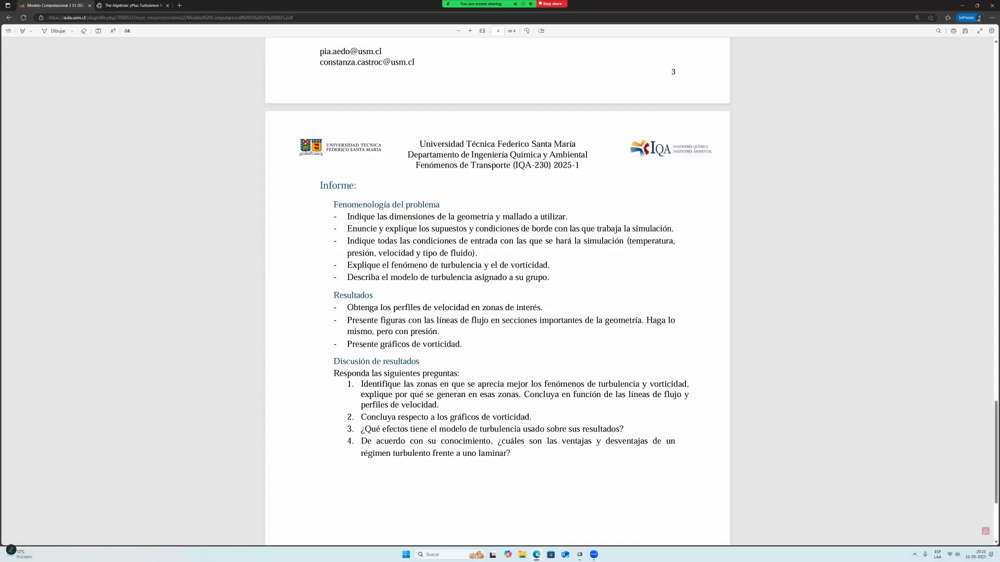
left_click_drag(393, 307, 460, 308)
left_click(460, 308)
left_click_drag(380, 344, 460, 344)
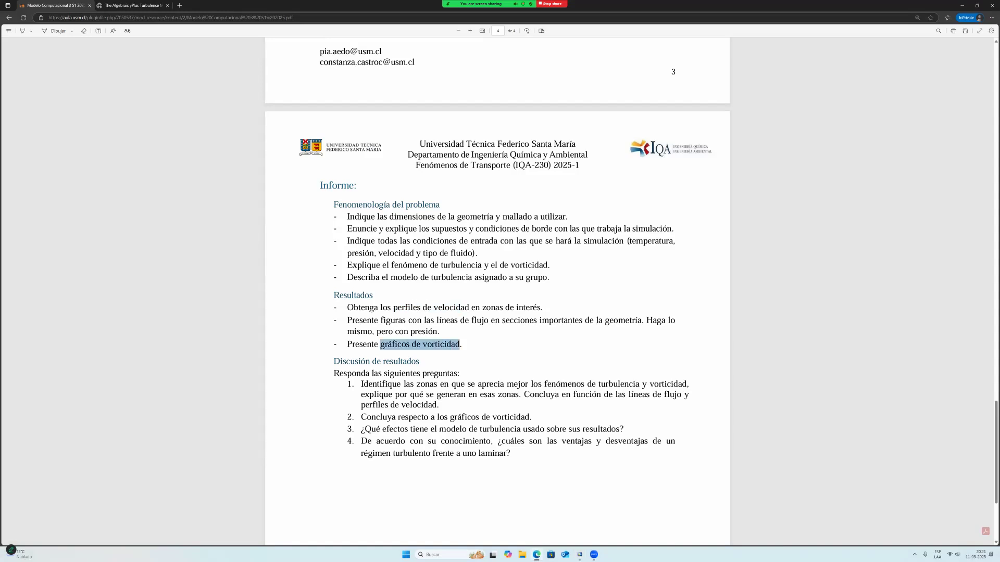
left_click(460, 344)
key("alt+Tab")
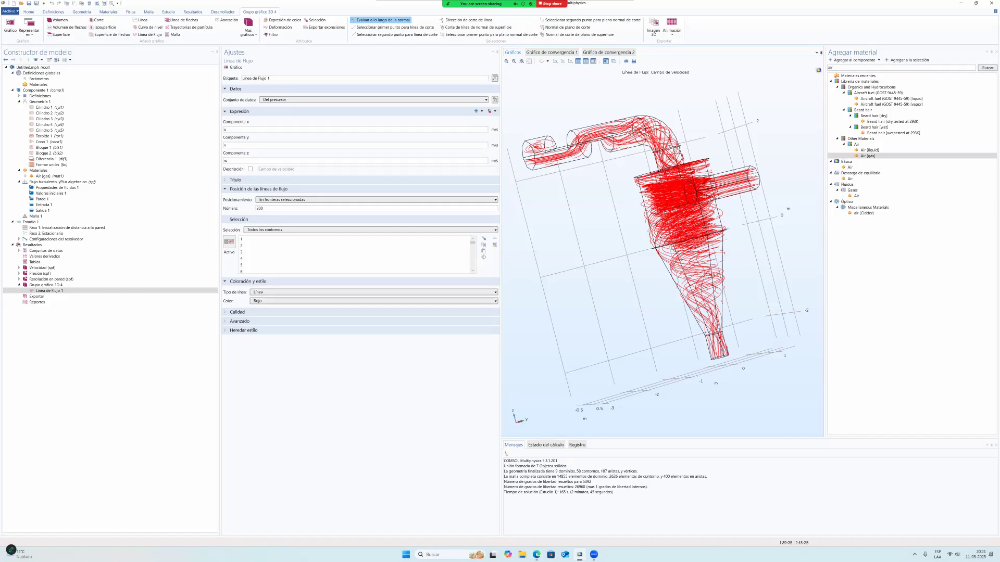
Add a 3D cut line data set named Centro crossing the main cylinder along x at y 0 and z 0.5, and plot it.
right_click(37, 246)
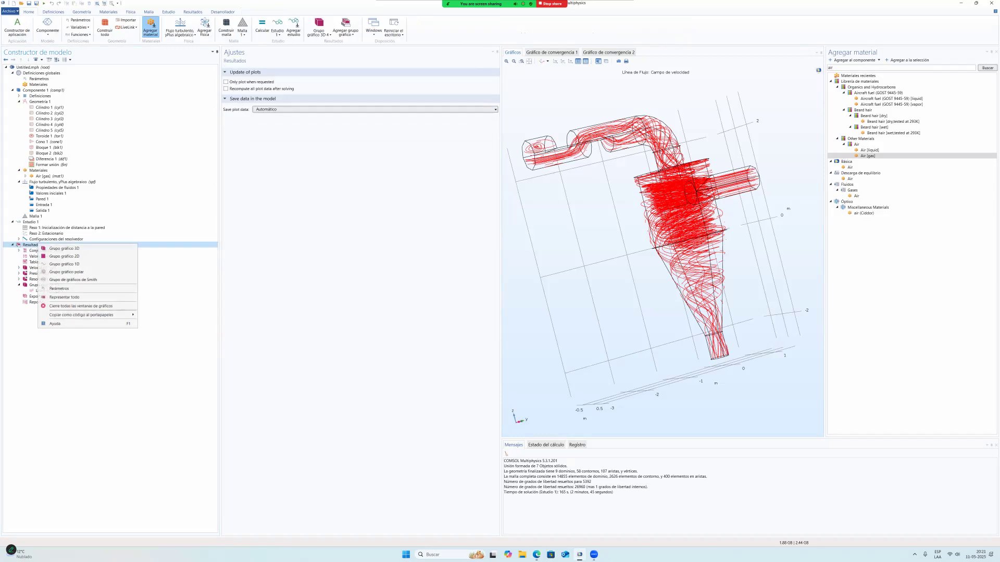
left_click(51, 250)
right_click(52, 250)
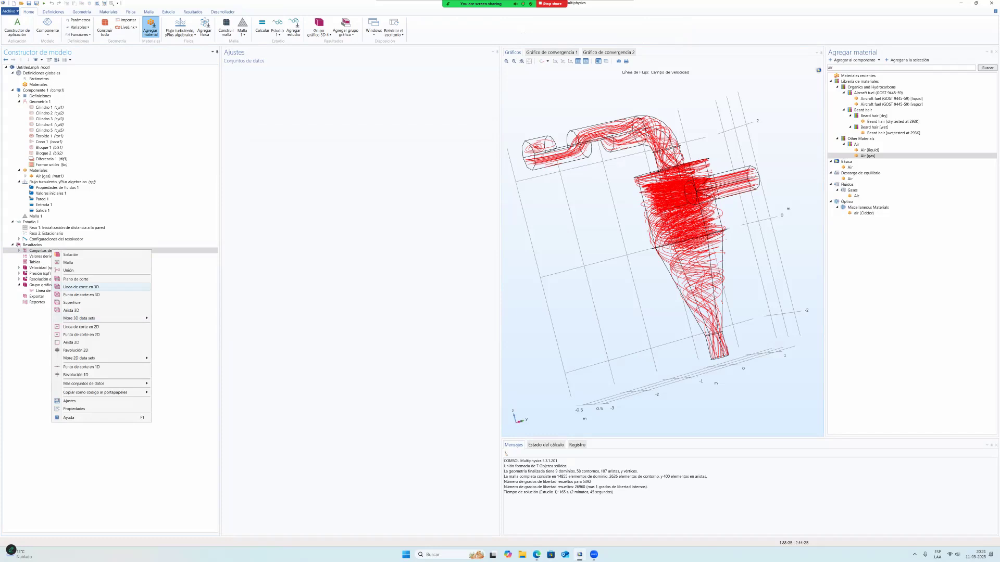
left_click(81, 287)
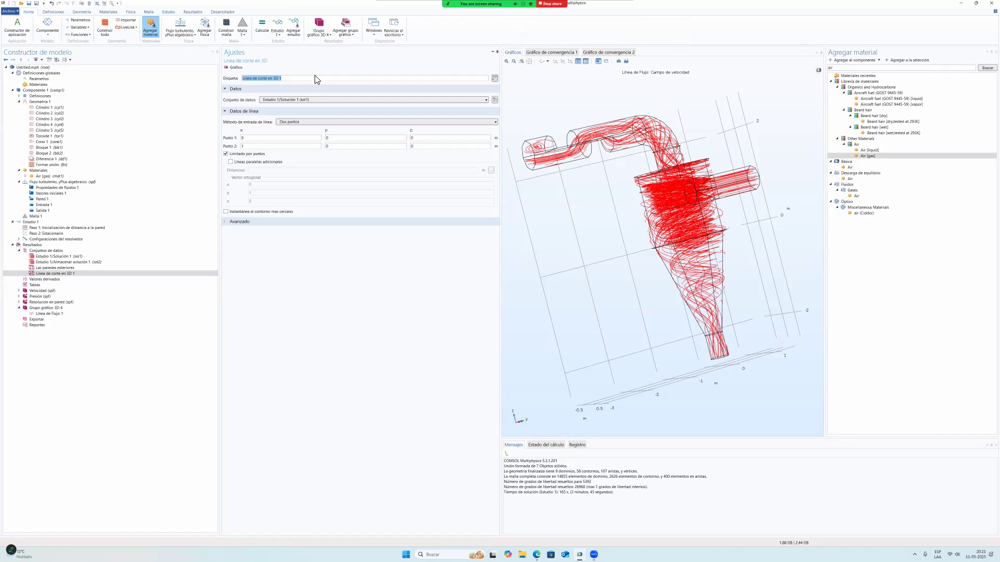
type("Centro")
left_click(273, 140)
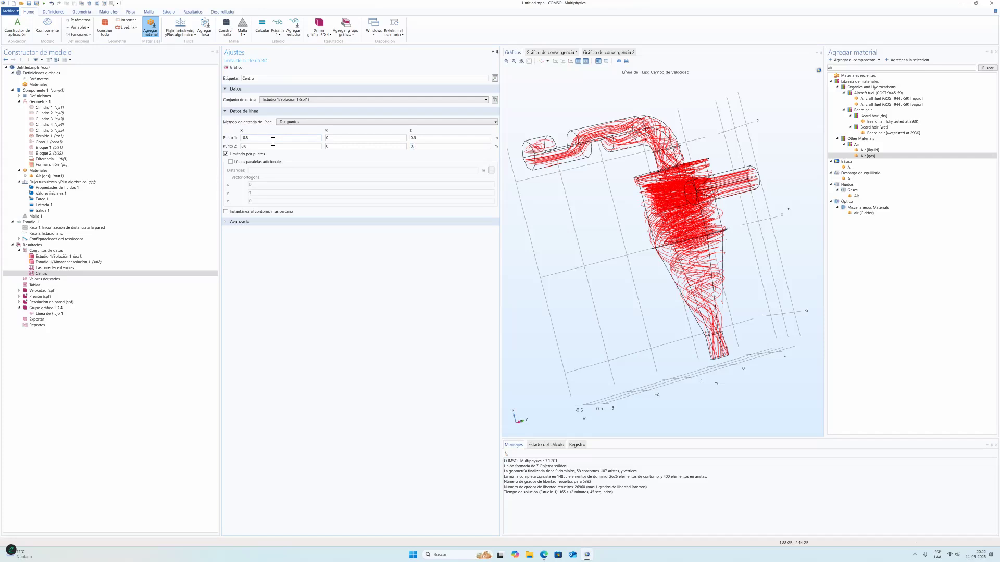
left_click(234, 67)
left_click_drag(625, 219, 692, 249)
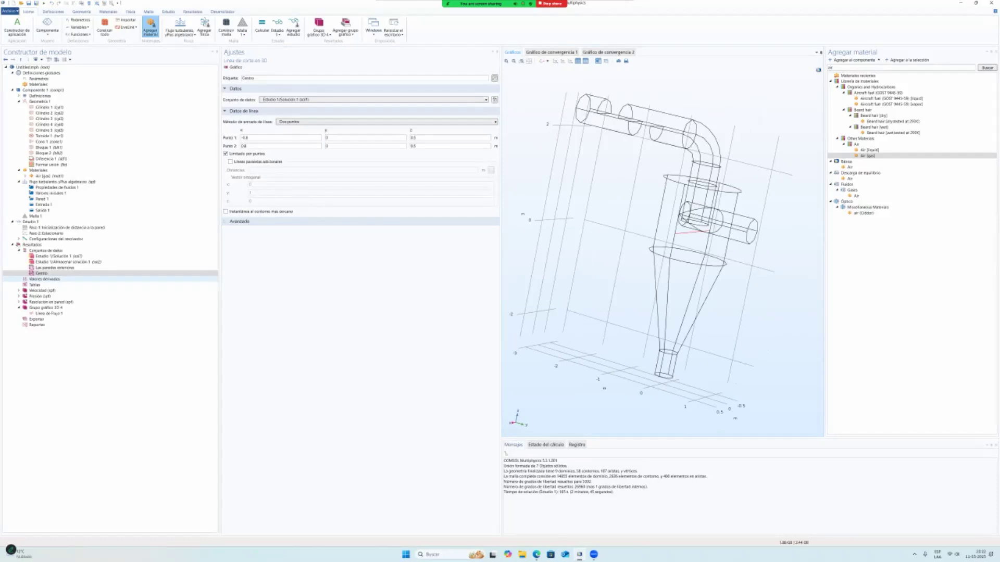
Add a 3D cut line data set named Entre bloques from (-0.3, -1.9, 2.4) to (0.3, -1.9, 2.4).
right_click(60, 252)
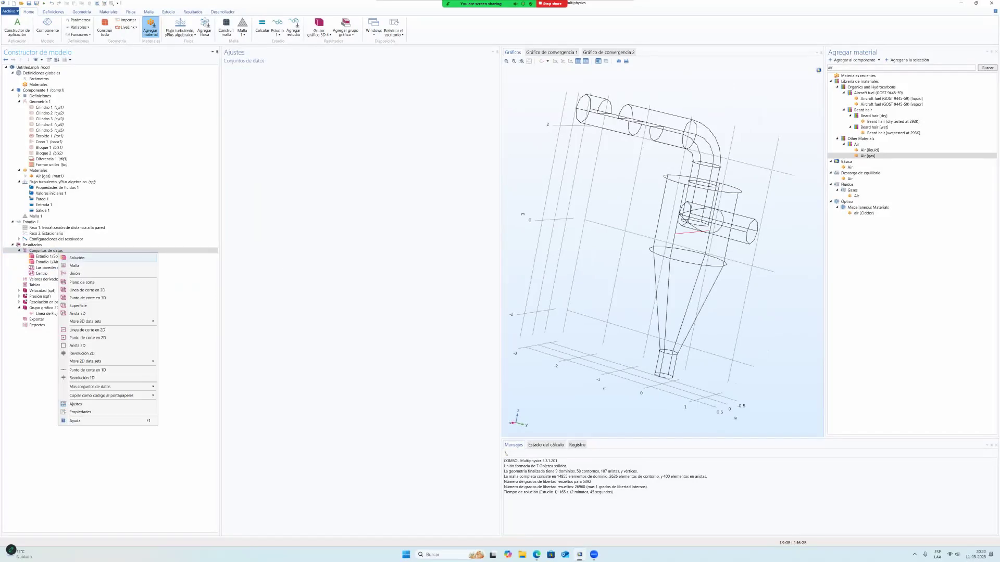
left_click(87, 290)
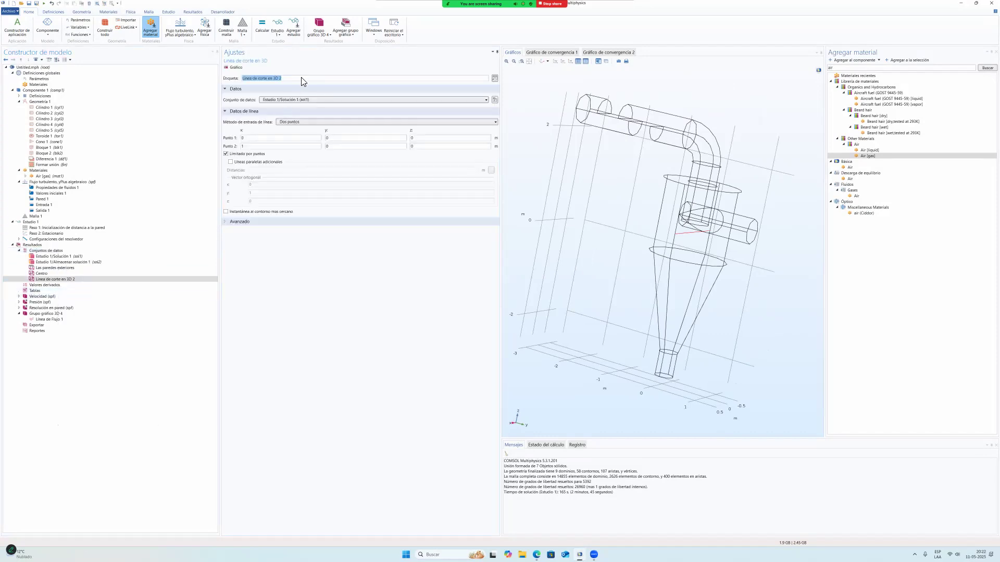
type("Entre bloques")
left_click(260, 141)
type("-19")
left_click(281, 146)
type("-1.9")
type("2.4")
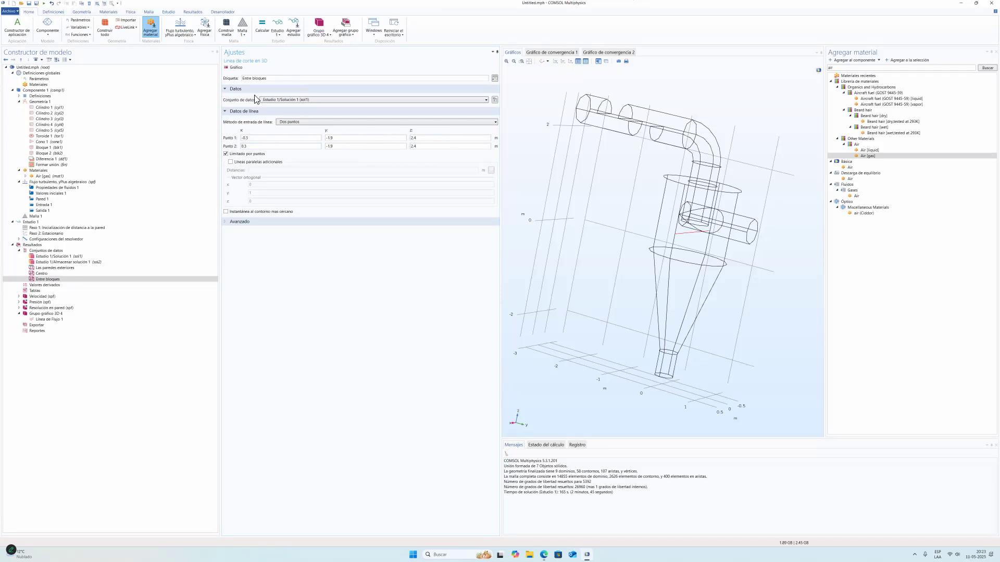
Plot the Entre bloques cut line and check its position in the outlet pipe.
left_click(229, 69)
left_click_drag(651, 239, 708, 239)
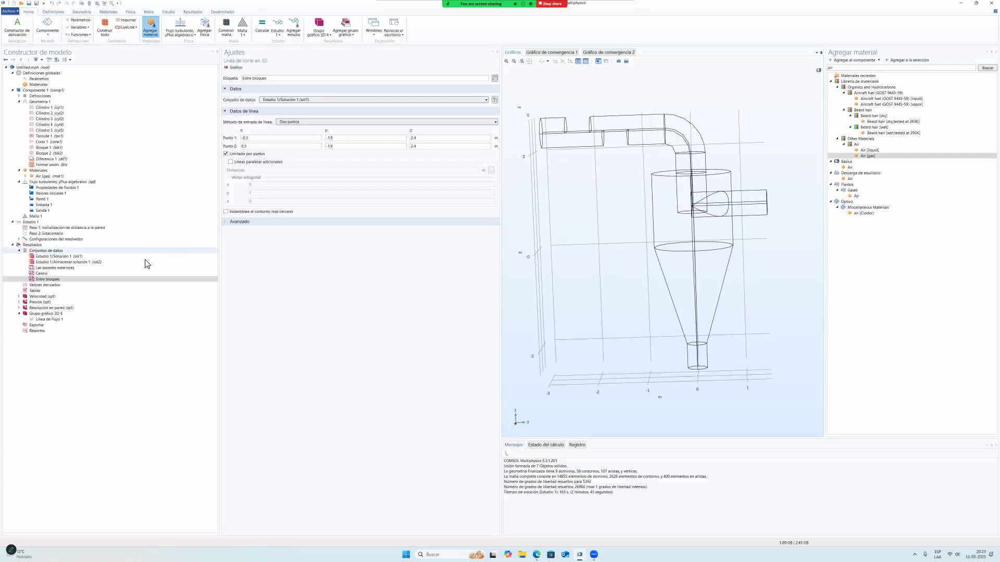
Add a 3D cut line data set named Salida inferior from (-0.2, 0, -2.5) to (0.2, 0, -2.5) and plot it.
left_click(45, 253)
right_click(42, 251)
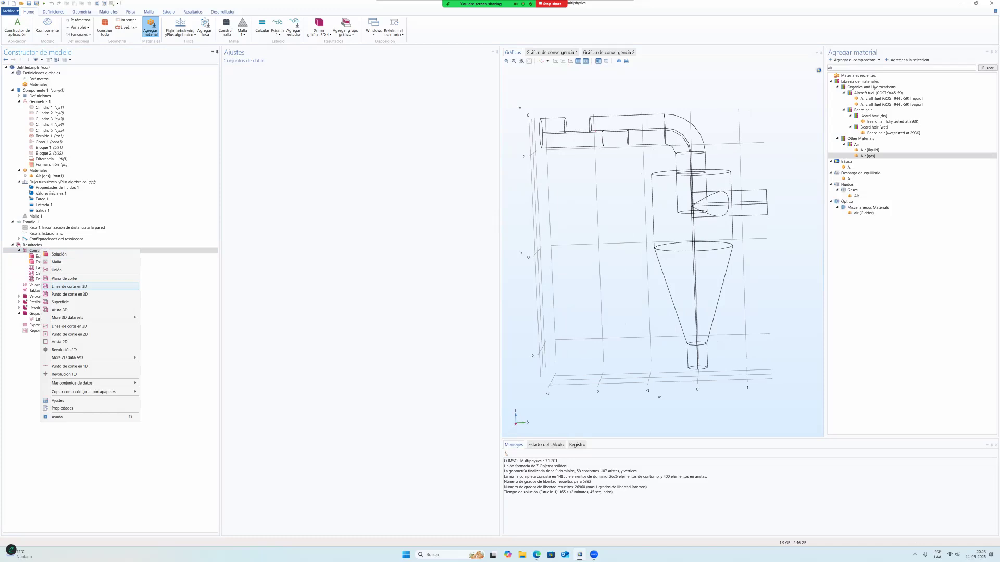
left_click(69, 286)
type("Salida inferior")
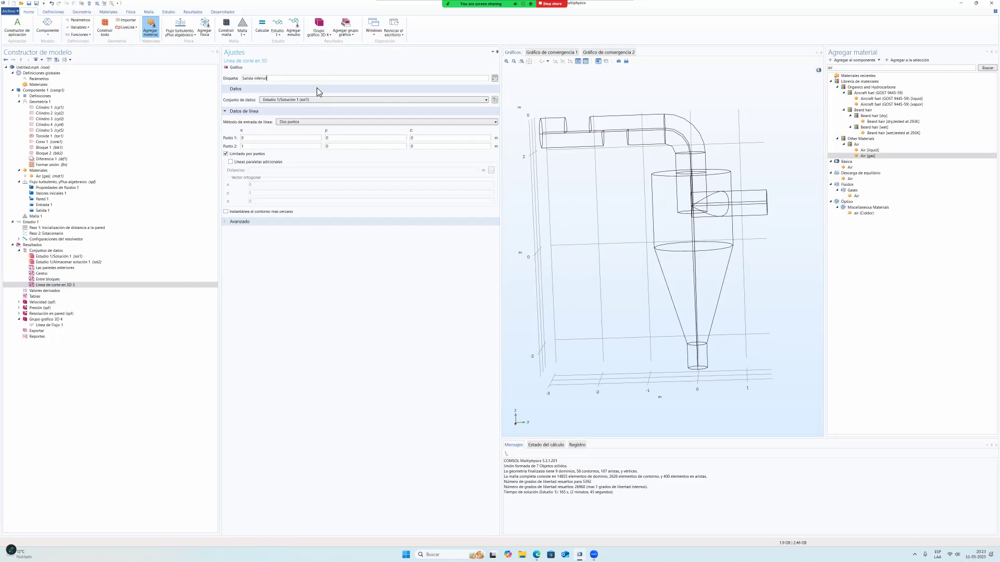
left_click(272, 143)
key("BackSpace")
type("2")
type("-2.5")
left_click_drag(662, 229, 809, 414)
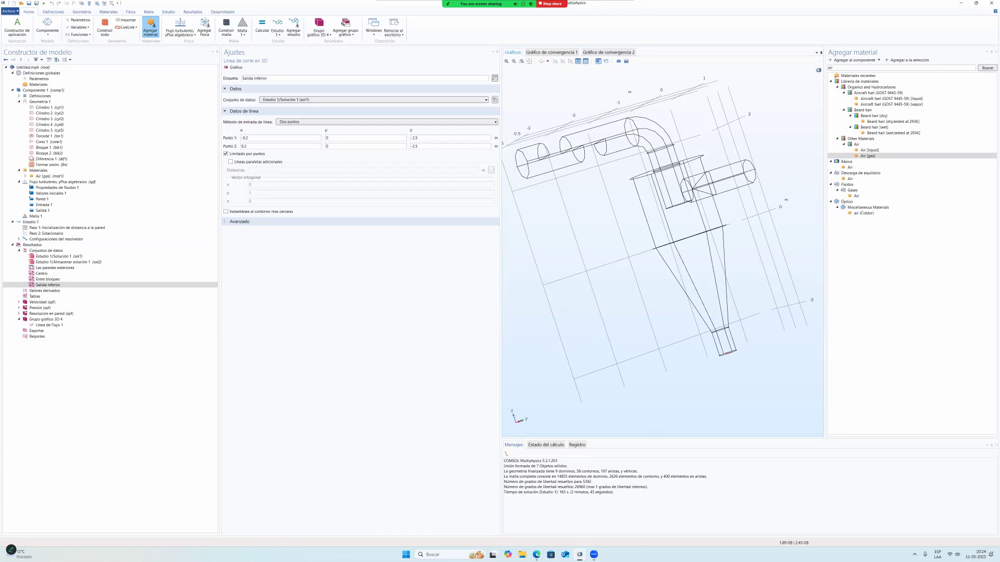
Add a 1D plot group with a line graph of velocity magnitude along the Centro cut line, and plot it.
right_click(48, 246)
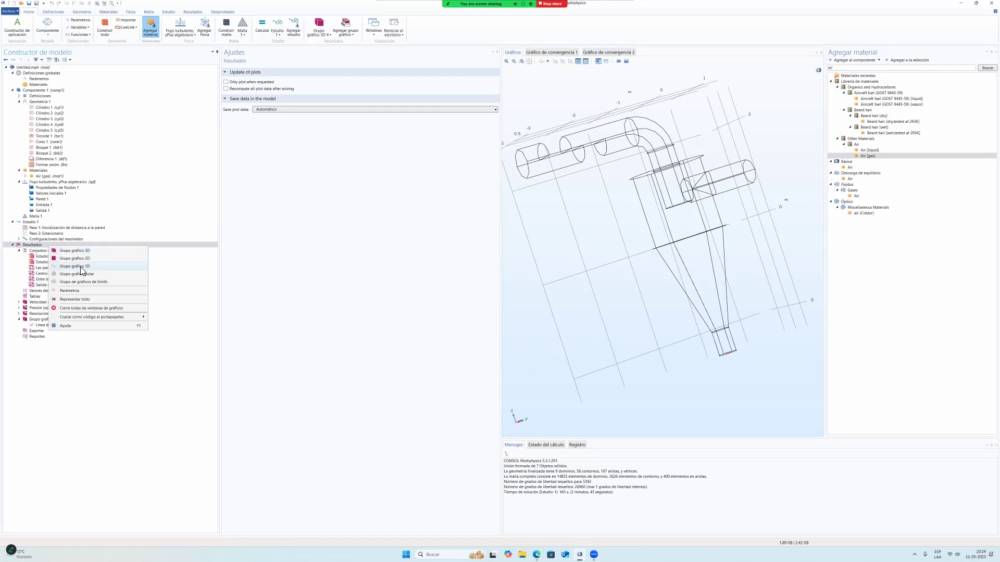
left_click(74, 266)
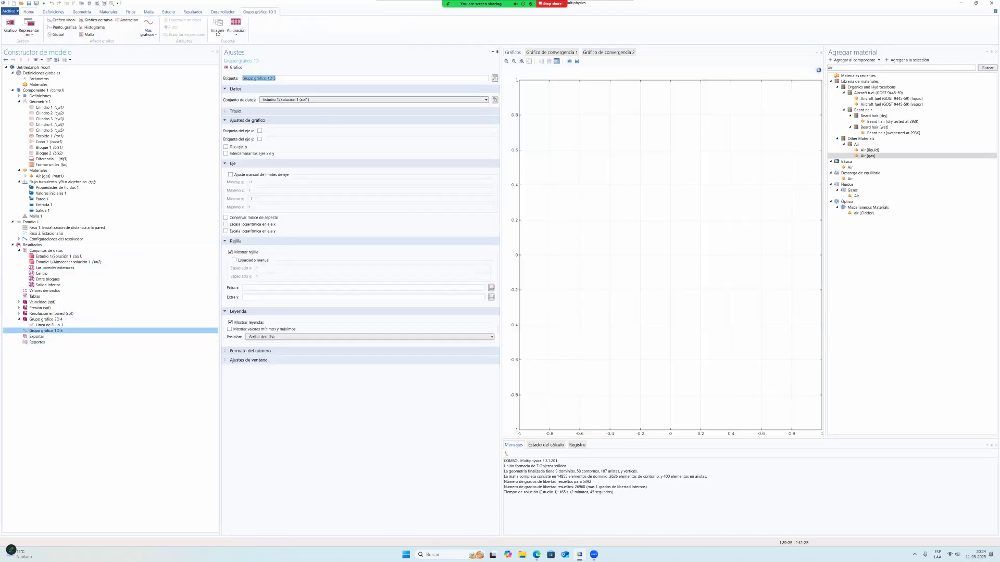
right_click(60, 331)
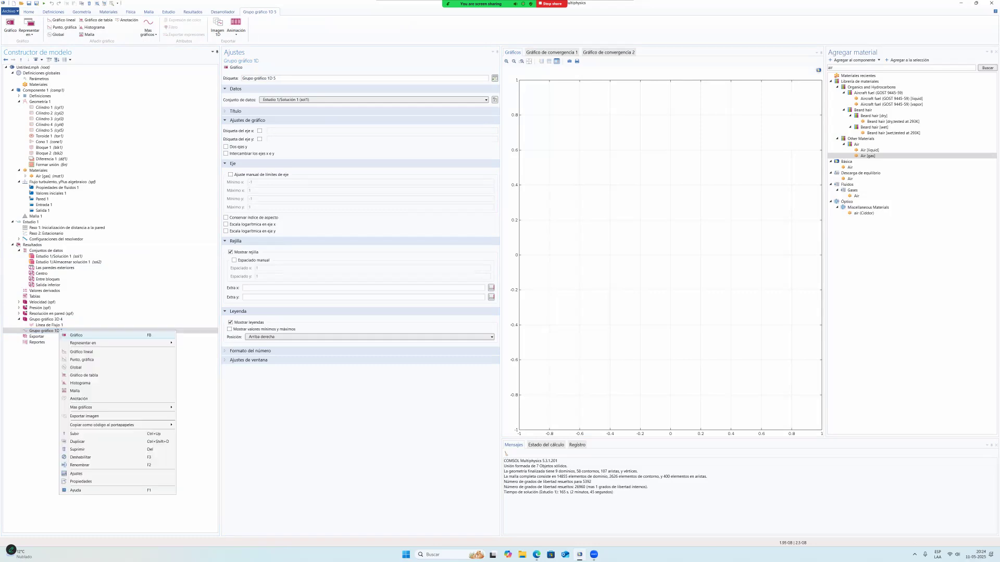
left_click(81, 352)
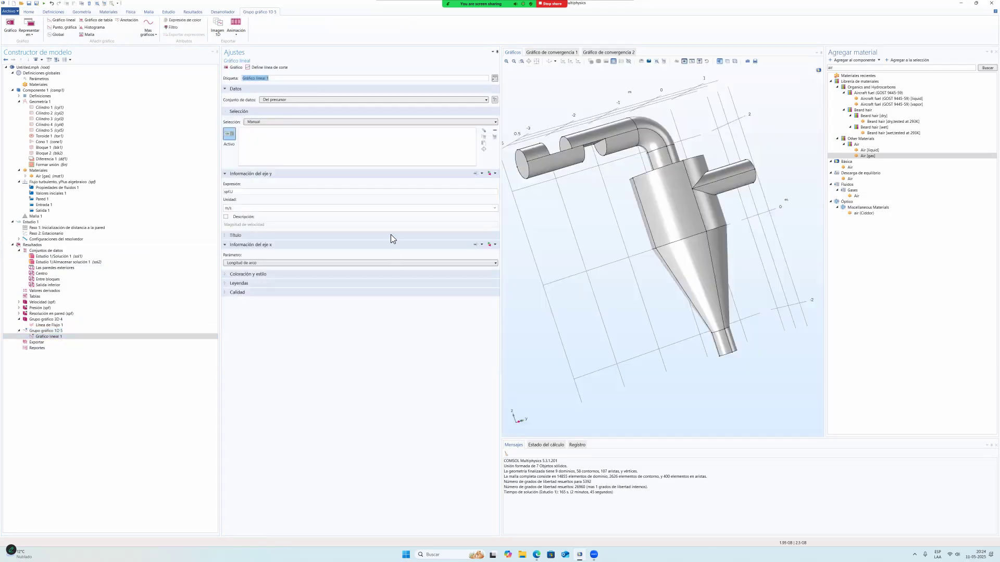
left_click(315, 101)
left_click(315, 101)
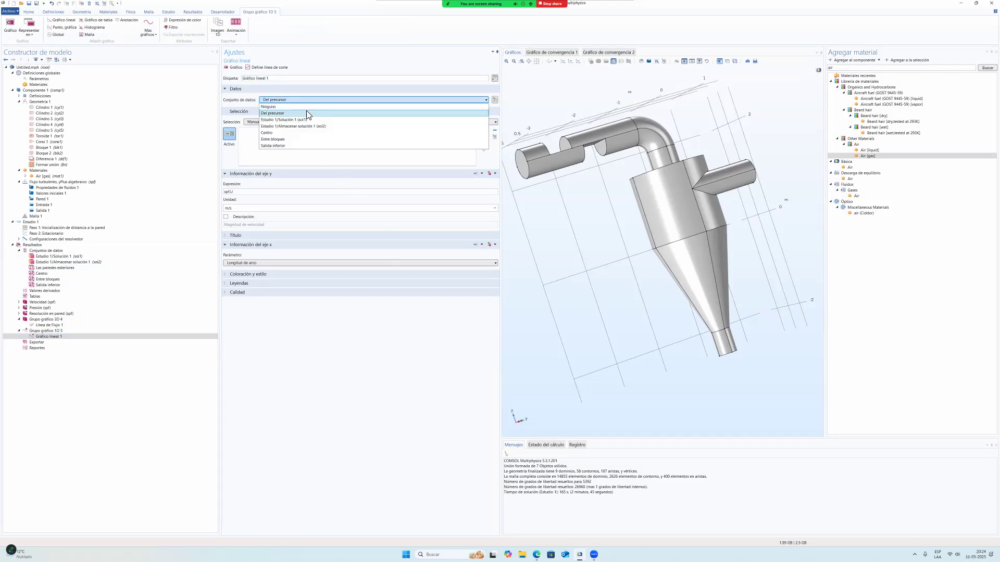
left_click(281, 135)
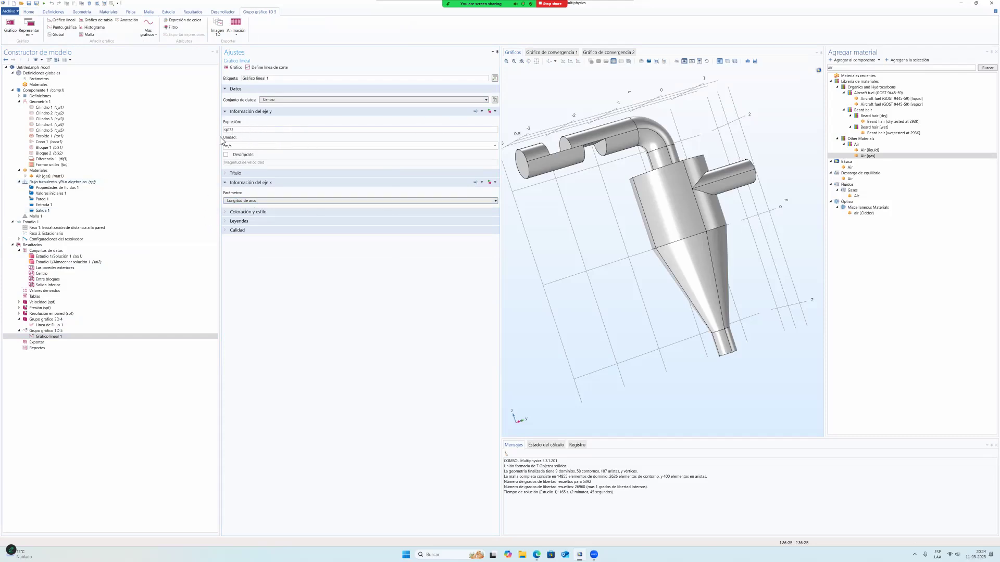
left_click(236, 67)
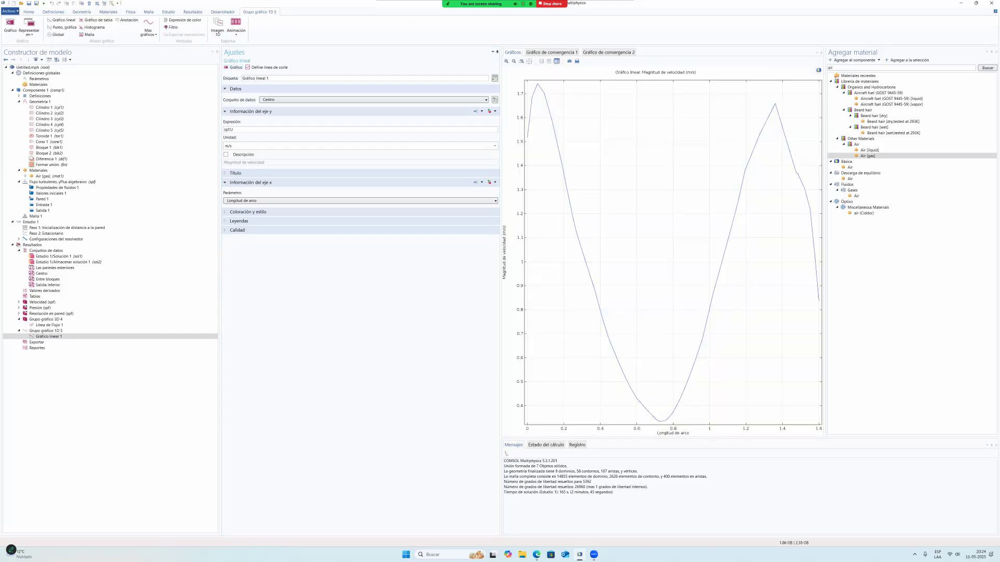
Plot the velocity profile on the Entre bloques cut line and on the Salida inferior cut line.
left_click(312, 102)
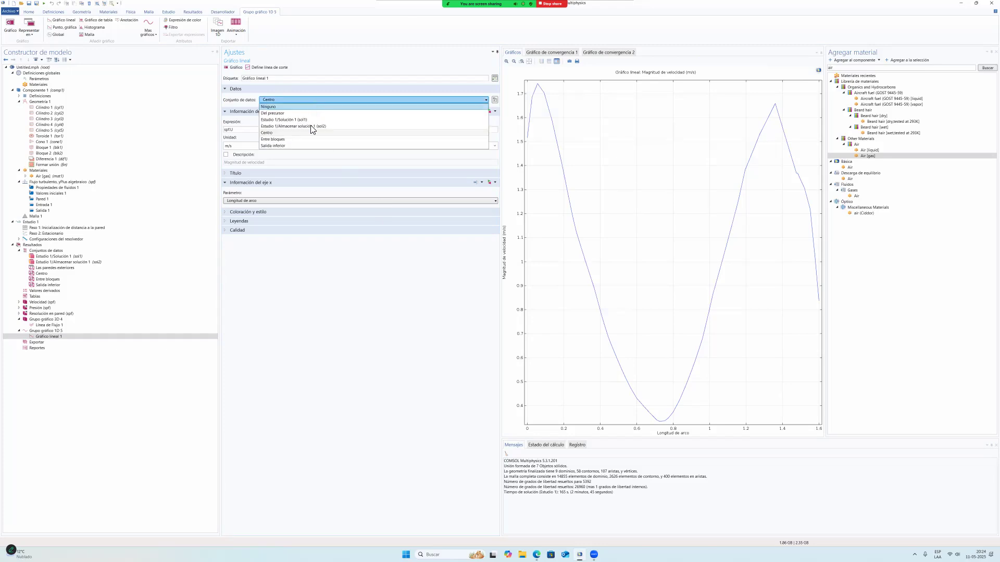
left_click(300, 140)
left_click(236, 68)
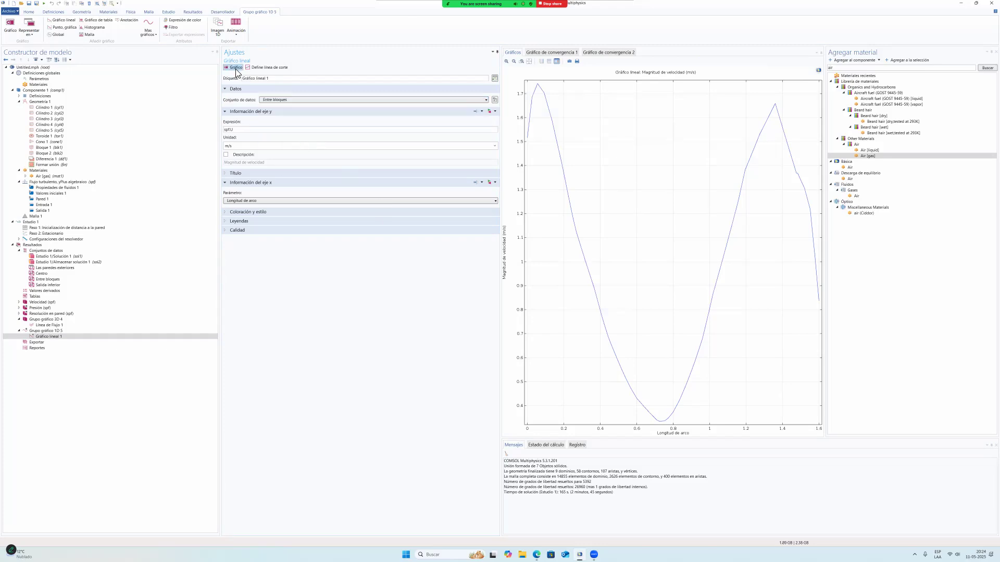
left_click(340, 99)
left_click(294, 146)
left_click(234, 68)
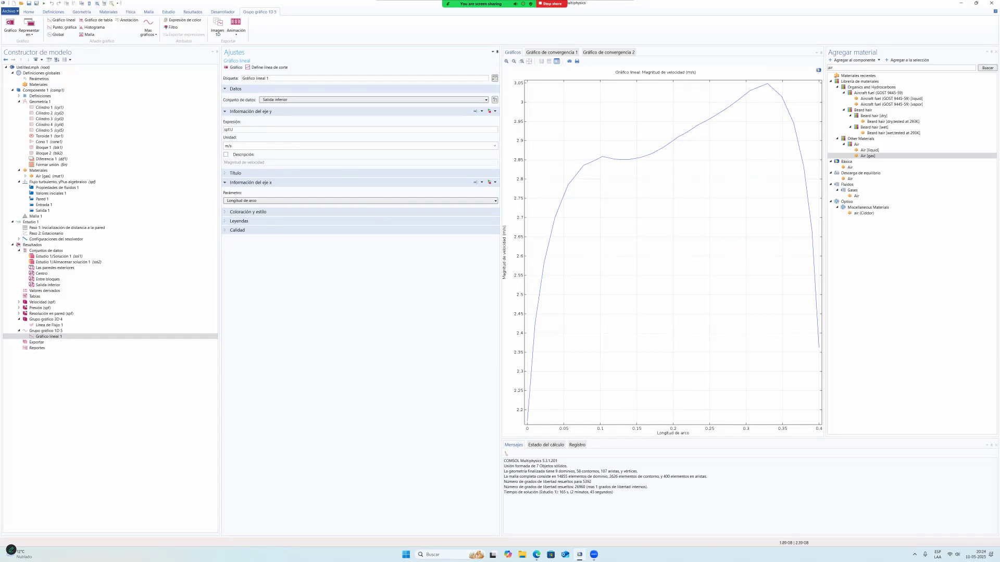
Rename the velocity line graph as Perfil velocidad.
right_click(60, 337)
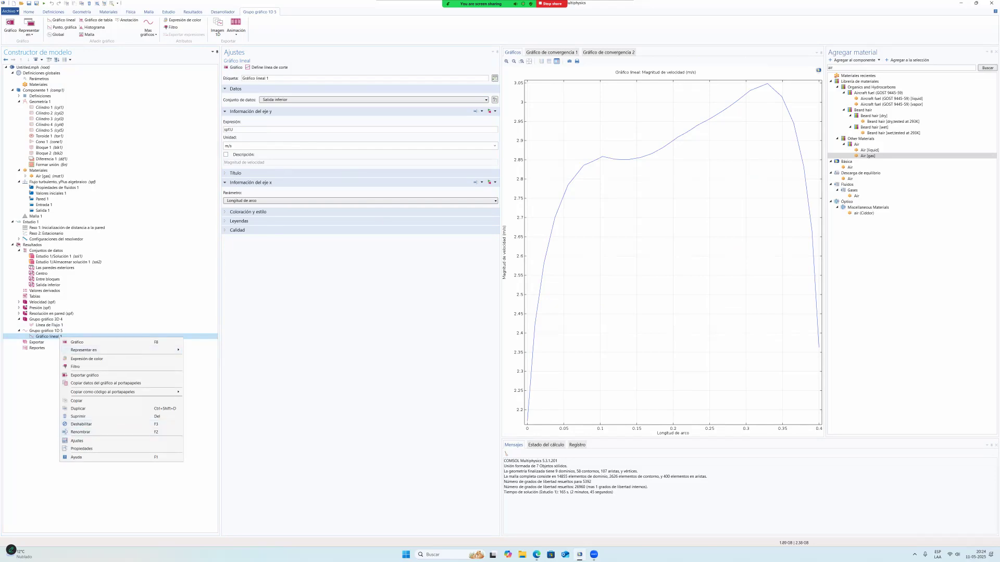
left_click(81, 432)
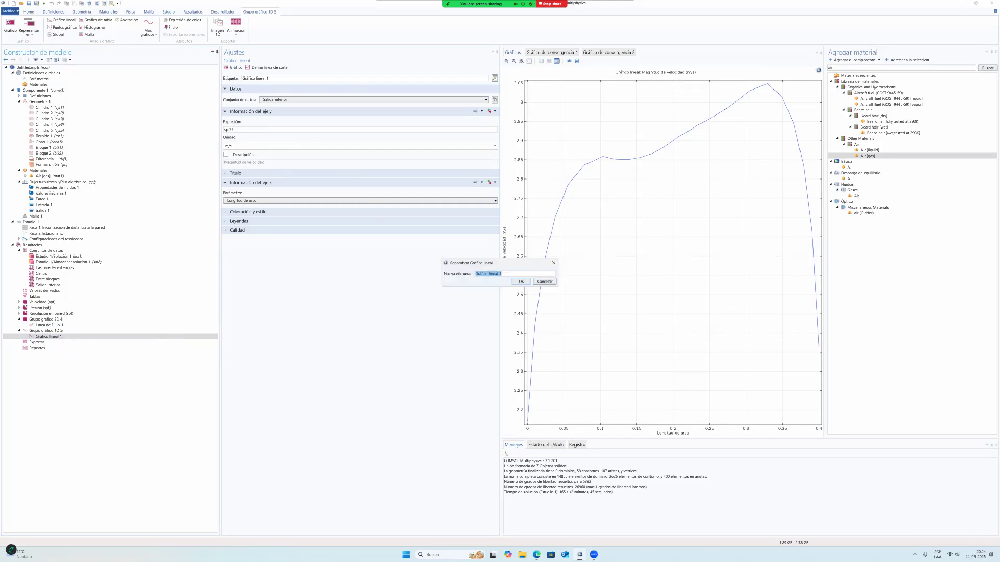
type("Perfil velocidad")
left_click(522, 281)
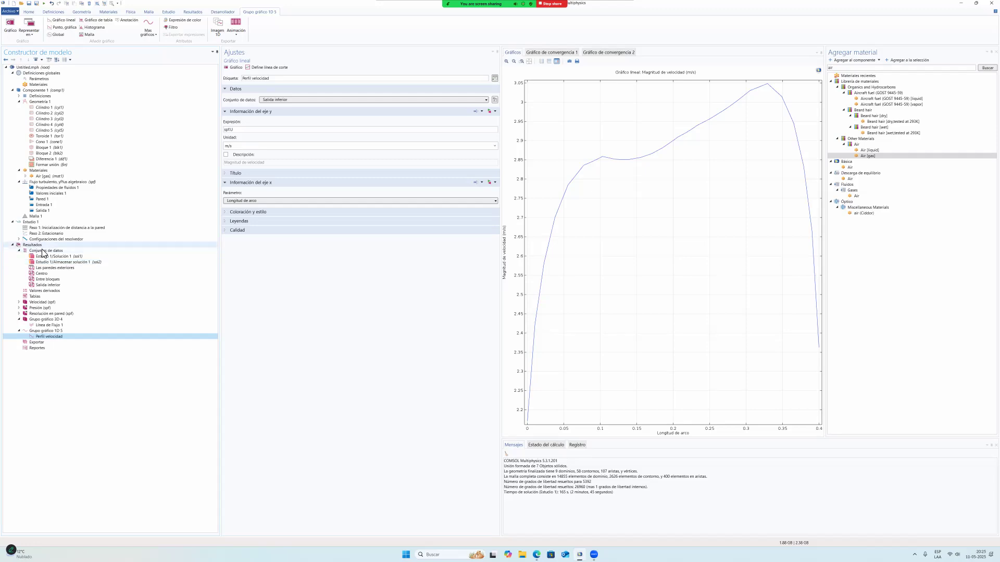
Add a second 1D plot group containing a line graph that uses the Centro data set.
left_click(33, 245)
right_click(42, 245)
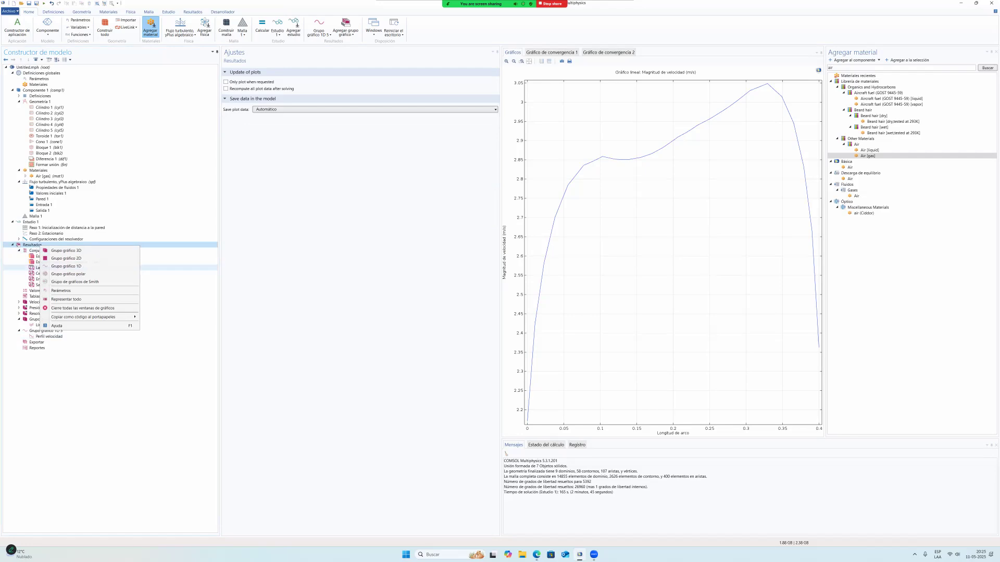
left_click(82, 267)
right_click(64, 342)
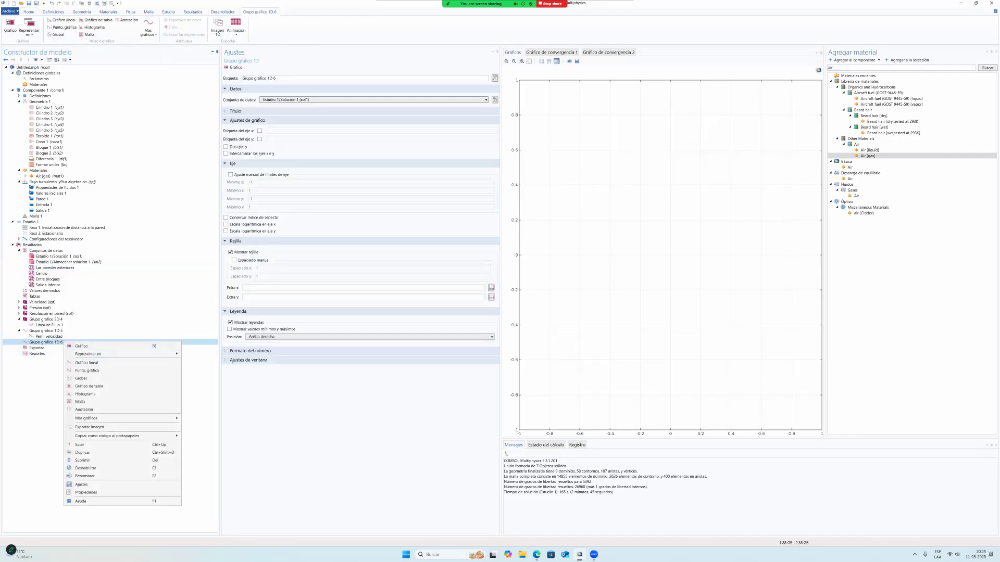
left_click(86, 363)
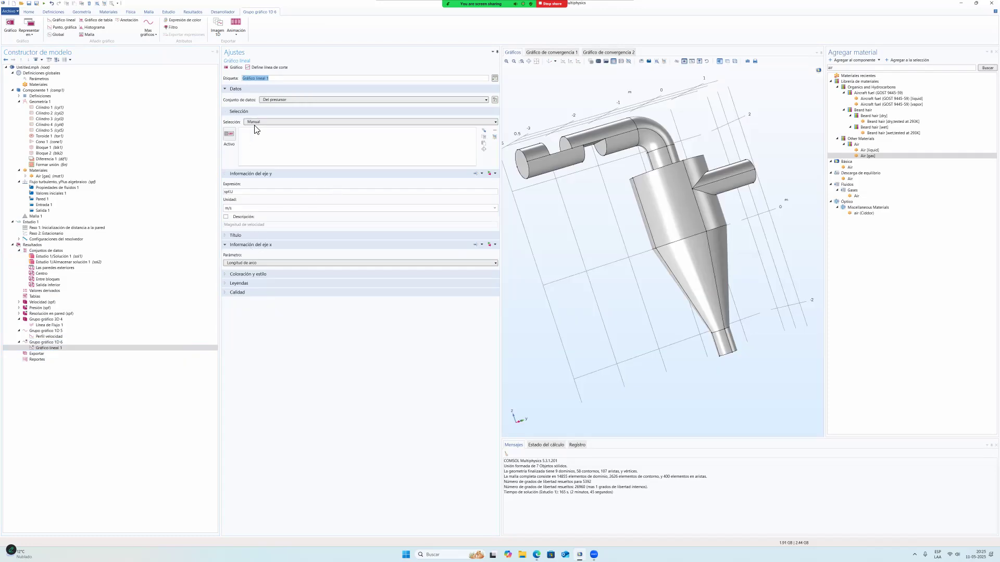
left_click(297, 102)
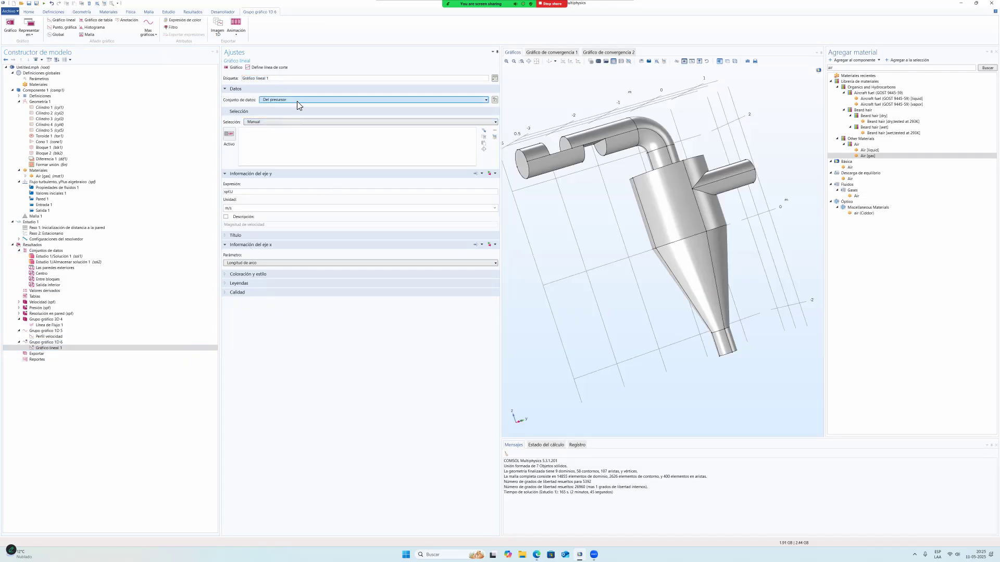
left_click(296, 100)
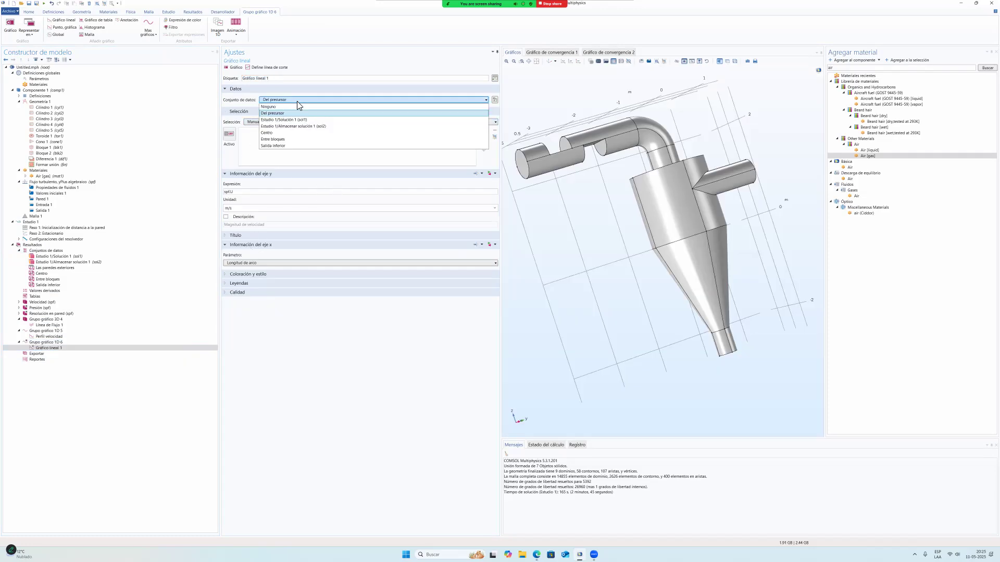
left_click(291, 133)
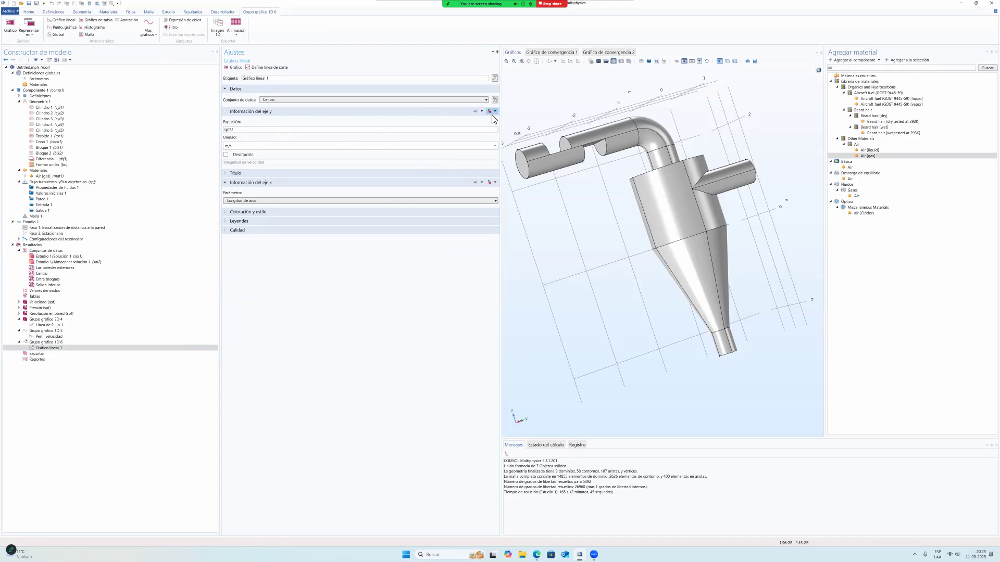
Set the new line graph's y-axis expression to vorticity magnitude, spf.vort_magn, and plot it along Centro.
left_click(491, 112)
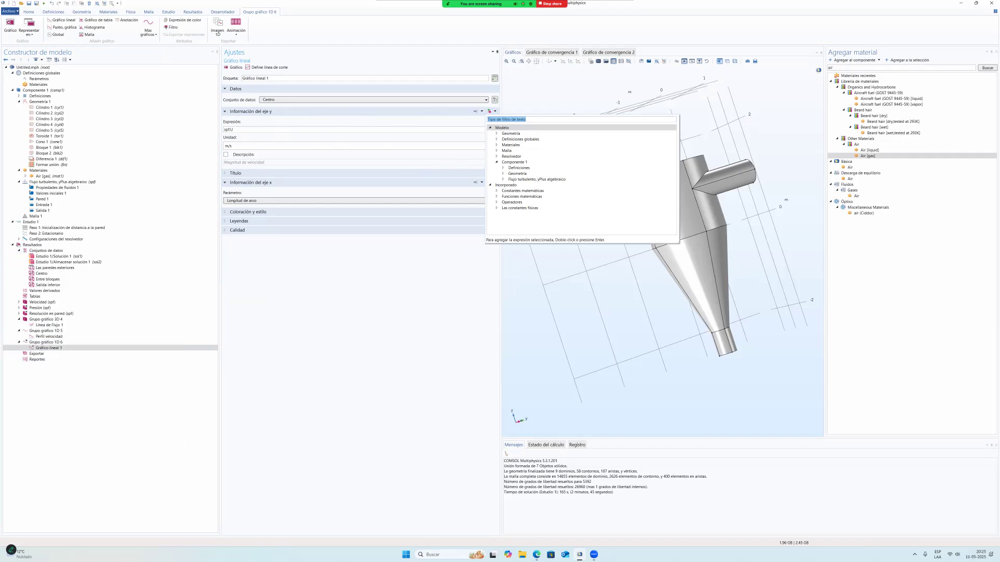
type("vor")
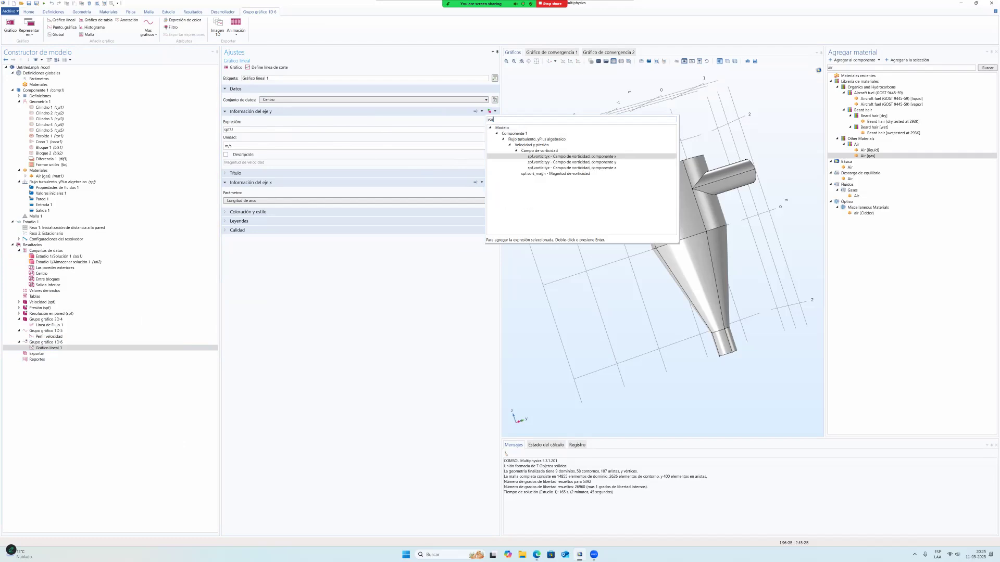
left_click(555, 174)
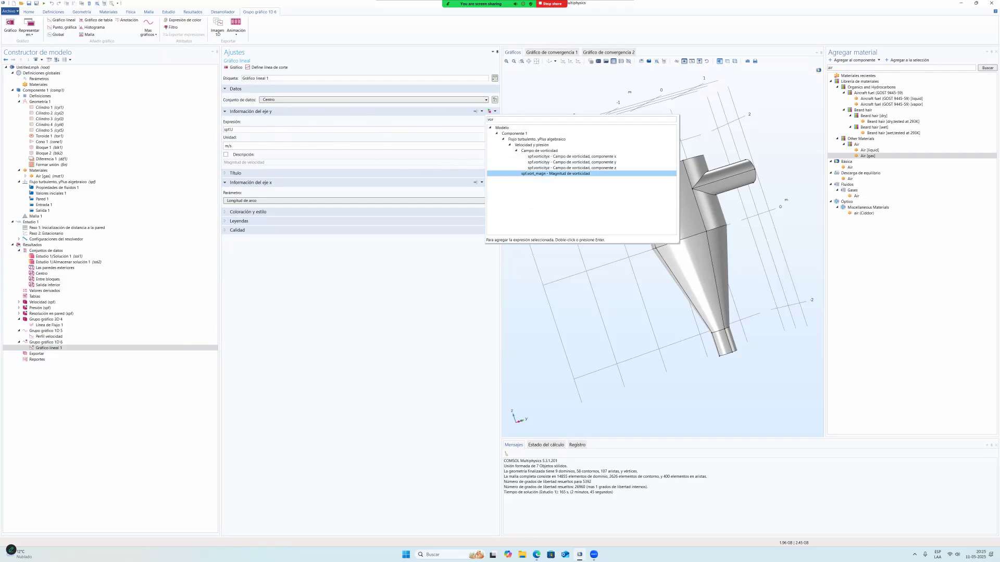
key("Return")
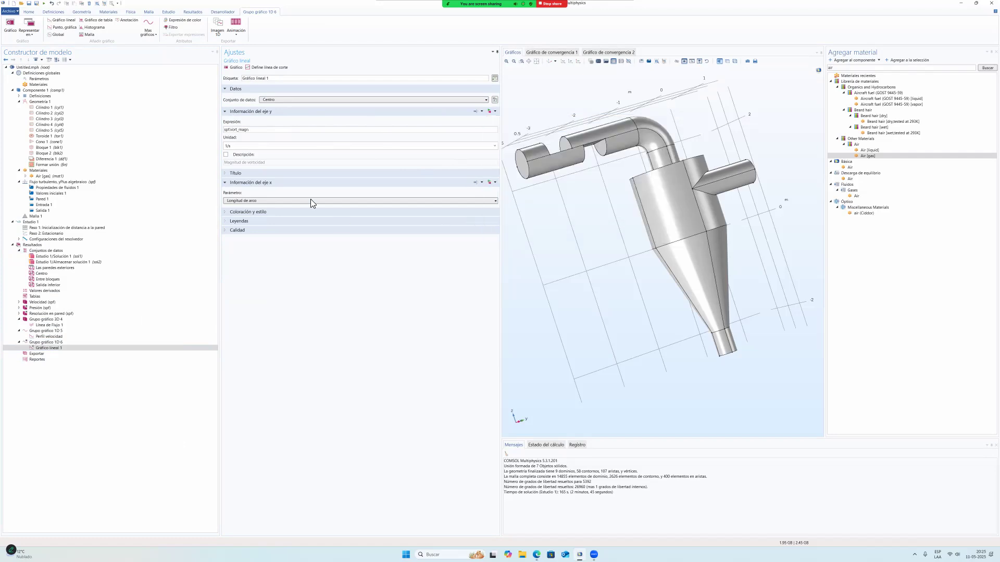
left_click(232, 68)
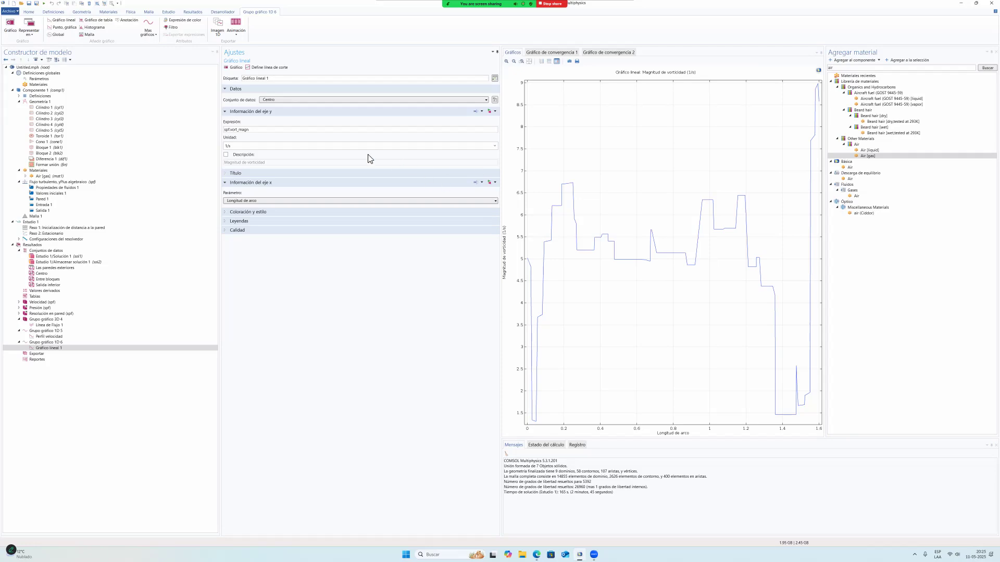
Plot the vorticity magnitude on the Entre bloques cut line and on the Salida inferior cut line.
left_click(333, 100)
left_click(273, 140)
left_click(233, 68)
left_click(292, 99)
left_click(295, 147)
left_click(234, 67)
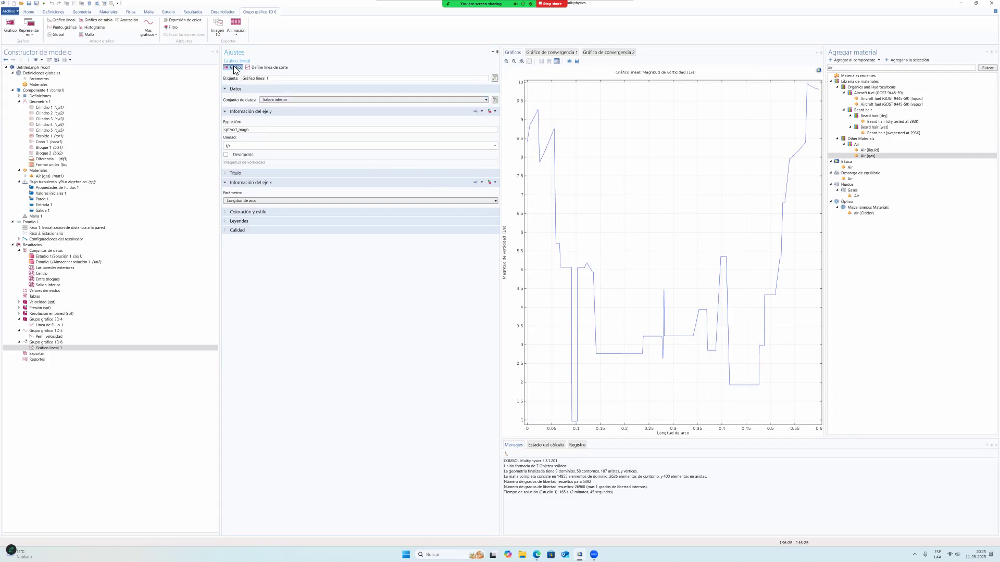
Rename the vorticity line graph as perfil vorticidad.
right_click(59, 349)
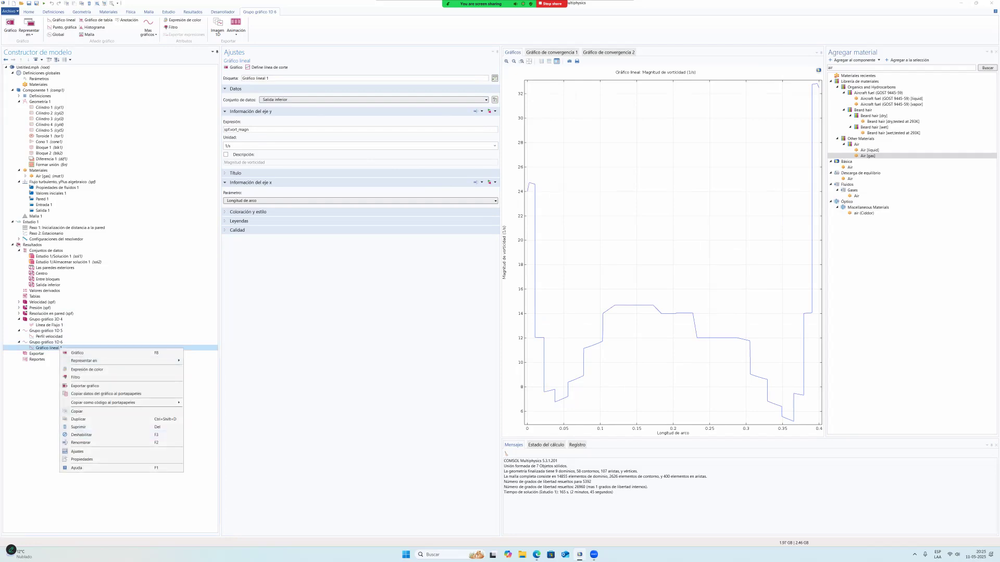
left_click(81, 443)
type("perfil vortic")
key("Return")
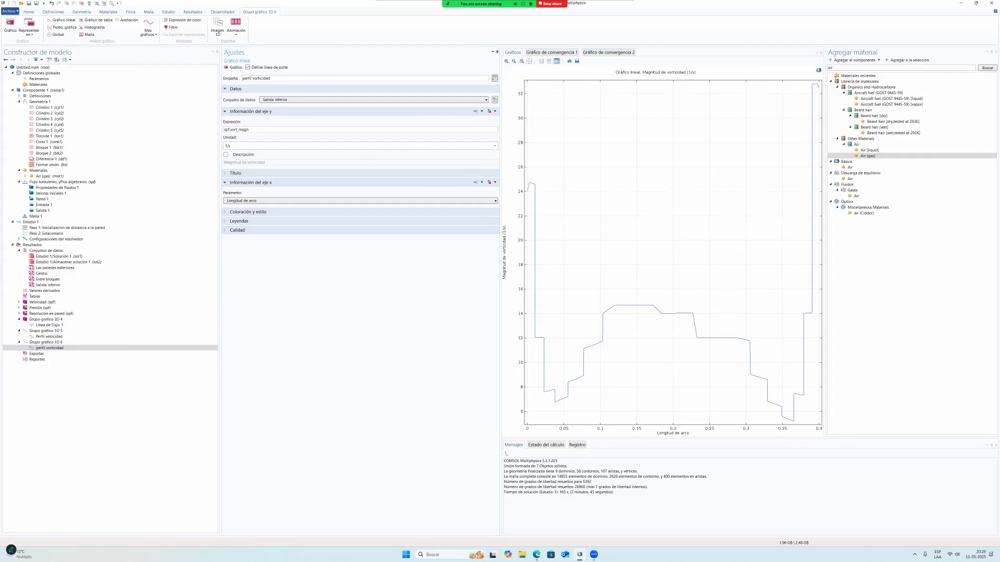
Switch to the assignment in the browser, check the required results for the report, and return to COMSOL.
left_click(536, 555)
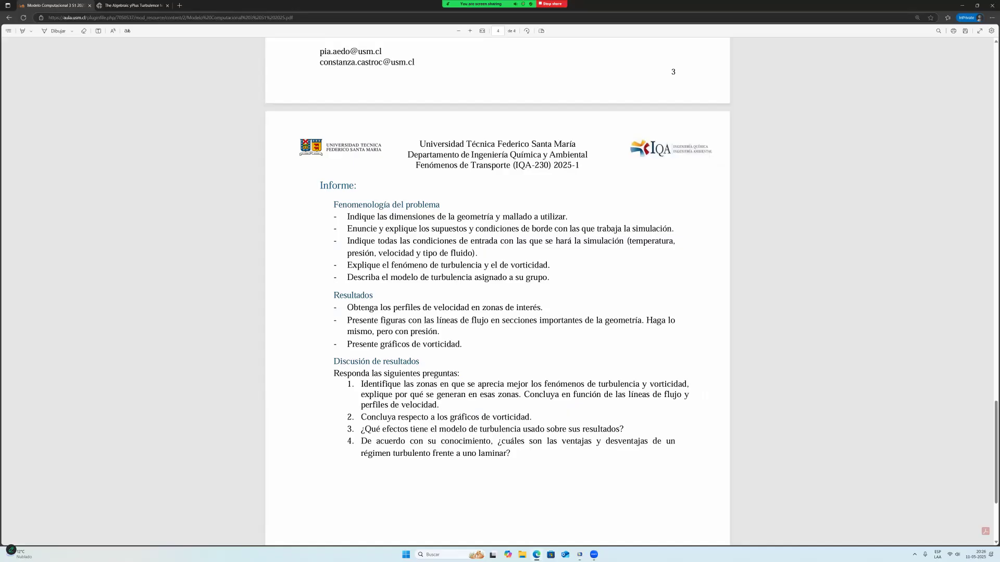
left_click(579, 555)
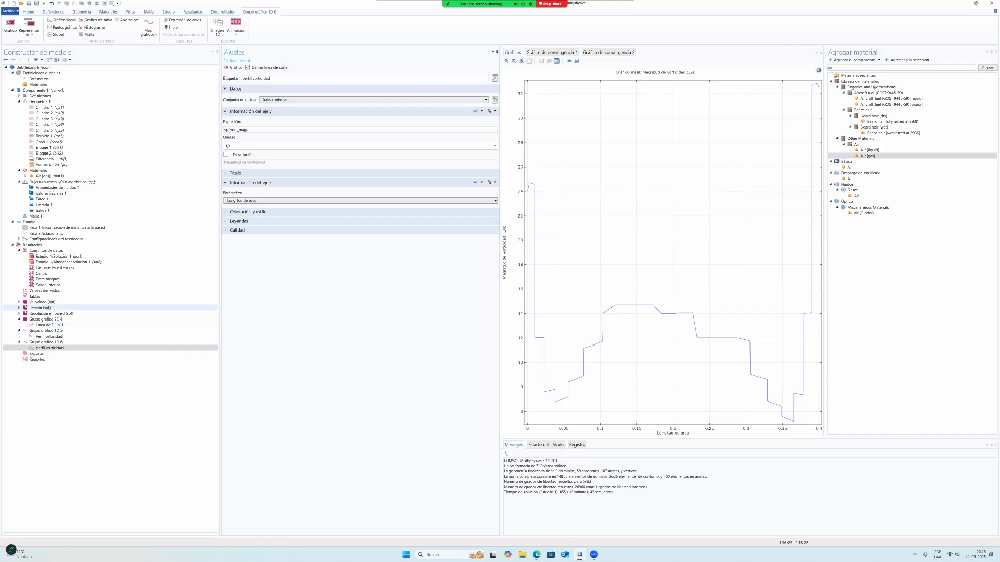
Disable the surface plot in the Presión (spf) group and inspect the Presión contour lines around the cyclone.
left_click(18, 308)
left_click(42, 319)
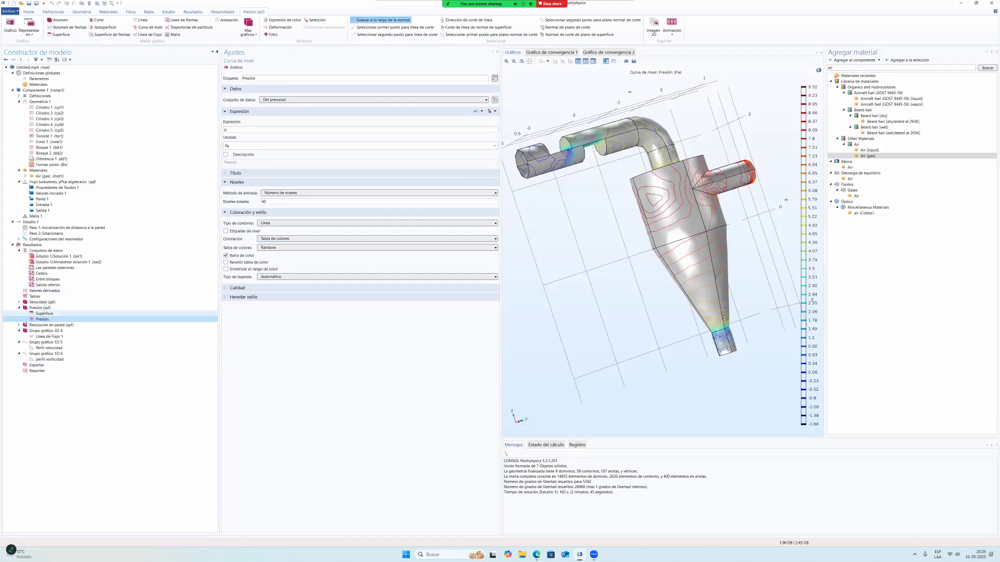
right_click(55, 314)
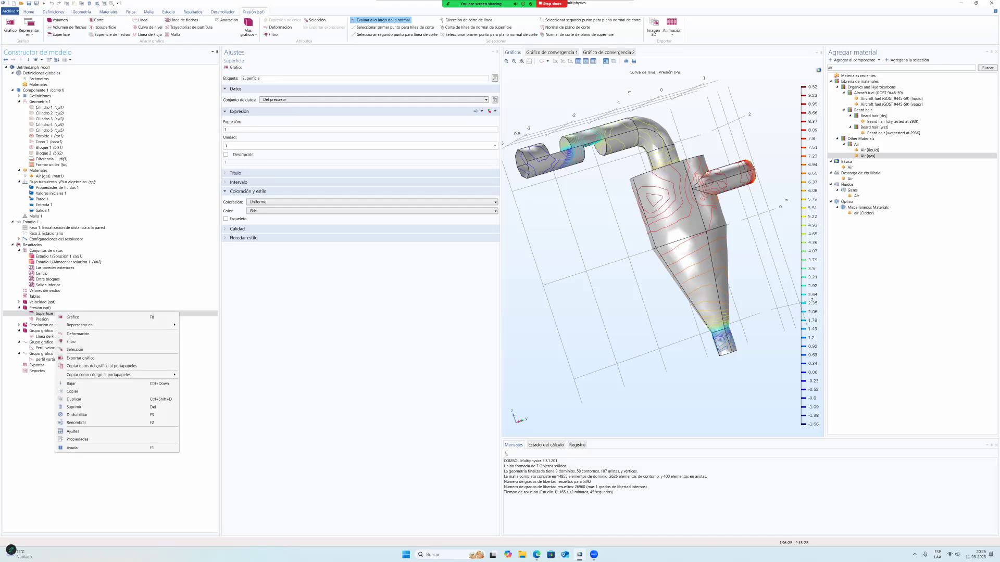
left_click(77, 414)
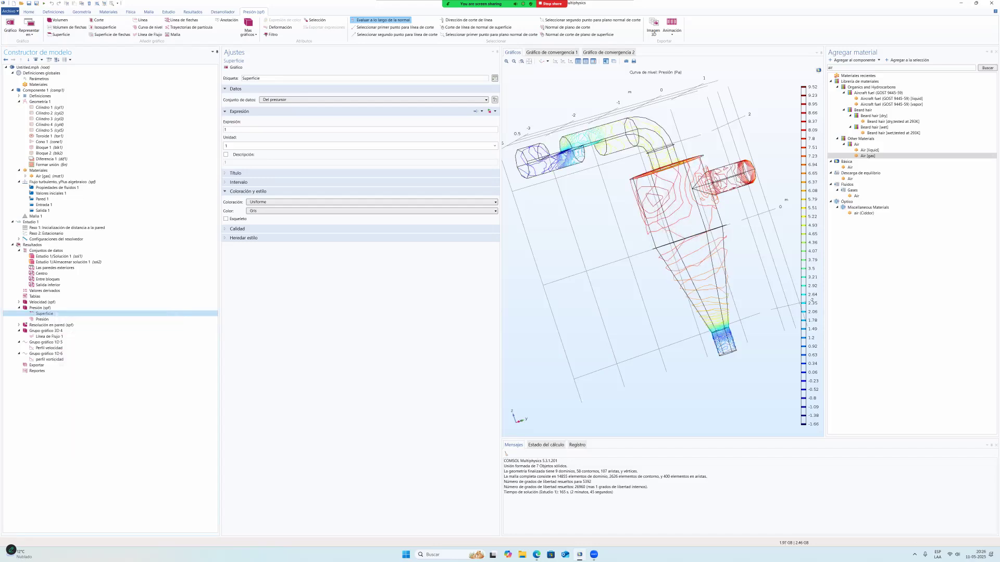
left_click(43, 319)
mouse_move(672, 235)
left_mouse_down()
mouse_move(640, 250)
mouse_move(682, 260)
mouse_move(729, 234)
mouse_move(687, 281)
mouse_move(643, 224)
mouse_move(659, 237)
left_mouse_up()
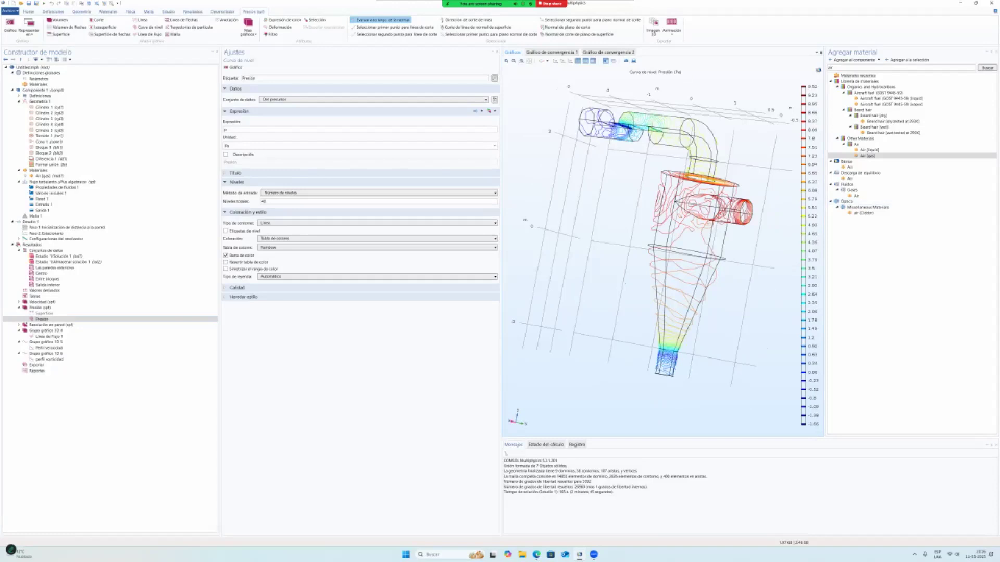
left_click_drag(661, 234, 641, 229)
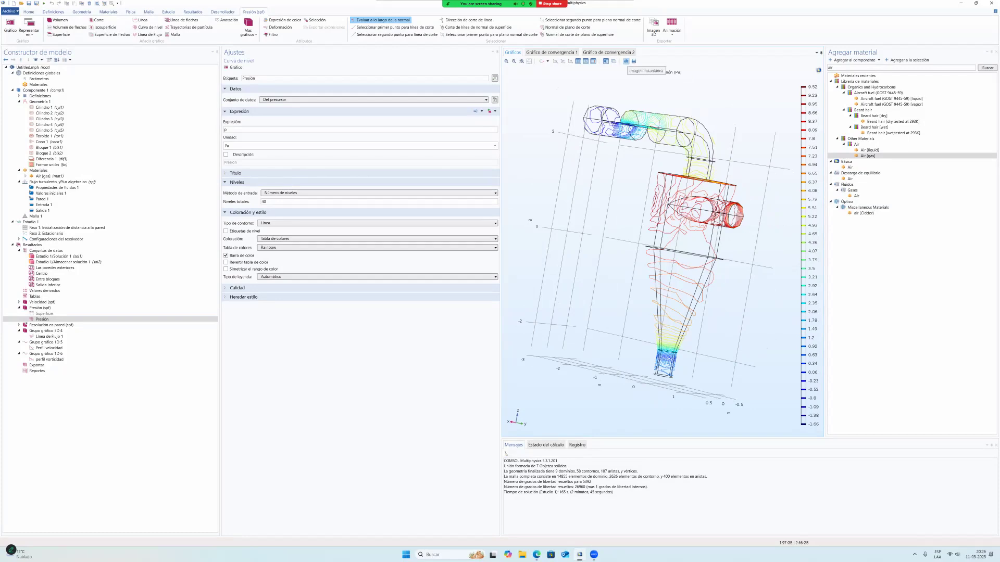
Show the image snapshot options for the pressure contour plot, include the layout elements, and close the dialog without exporting.
left_click(626, 61)
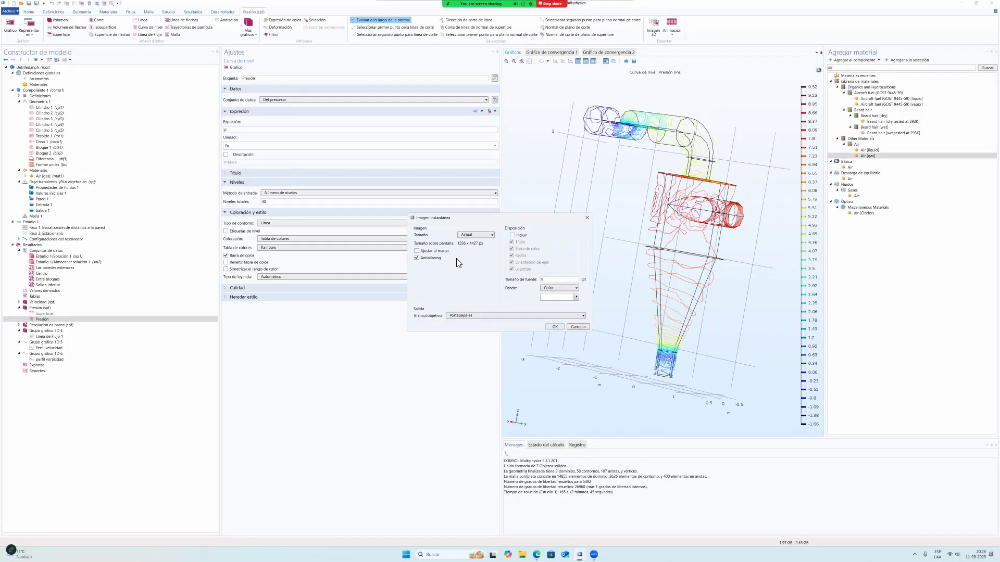
left_click(512, 235)
left_click(587, 218)
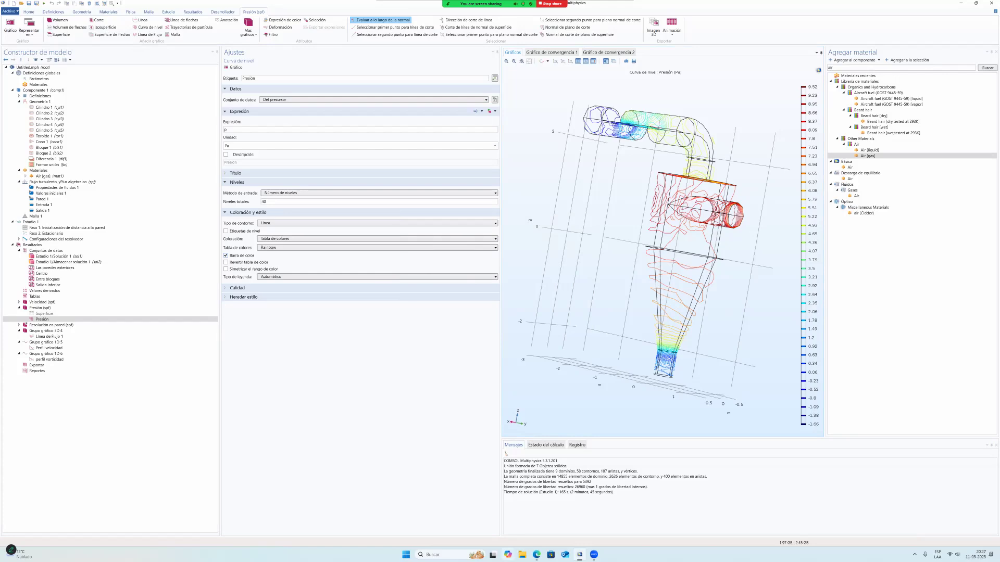
Switch to the assignment in the browser, review its geometry data, turbulence models and report requirements, and consult the Algebraic yPlus documentation.
left_click(536, 555)
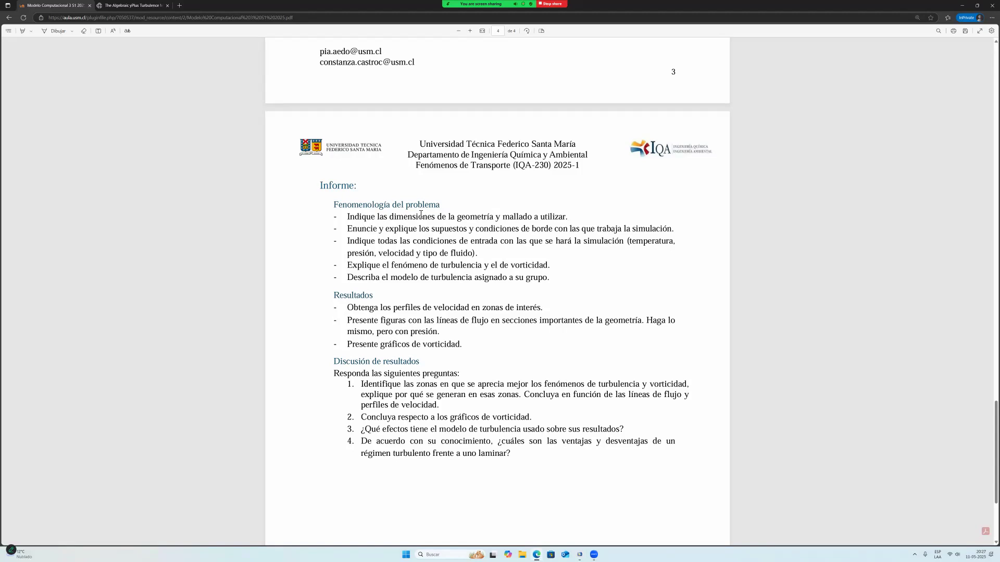
scroll(498, 292, "up", 20)
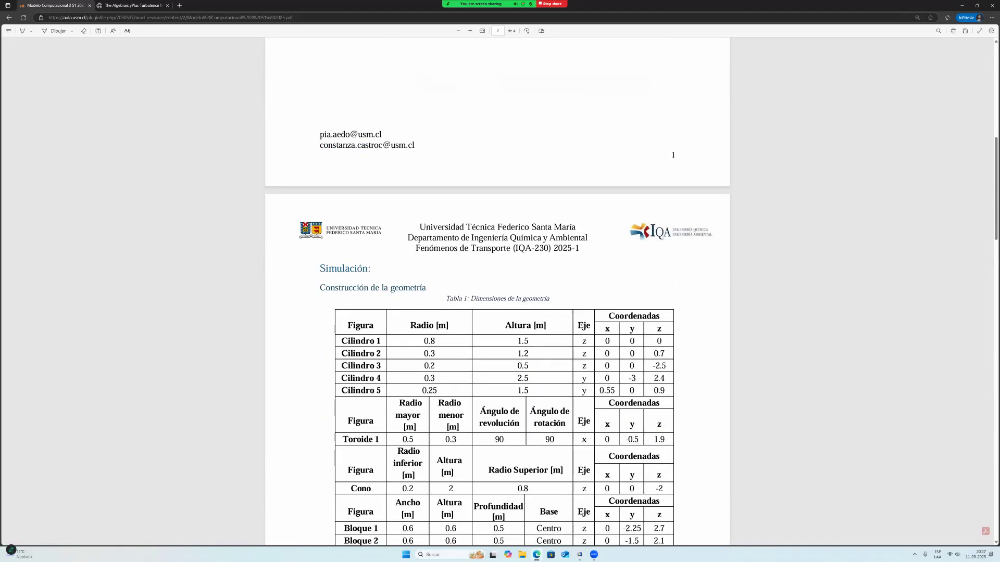
scroll(497, 292, "down", 3)
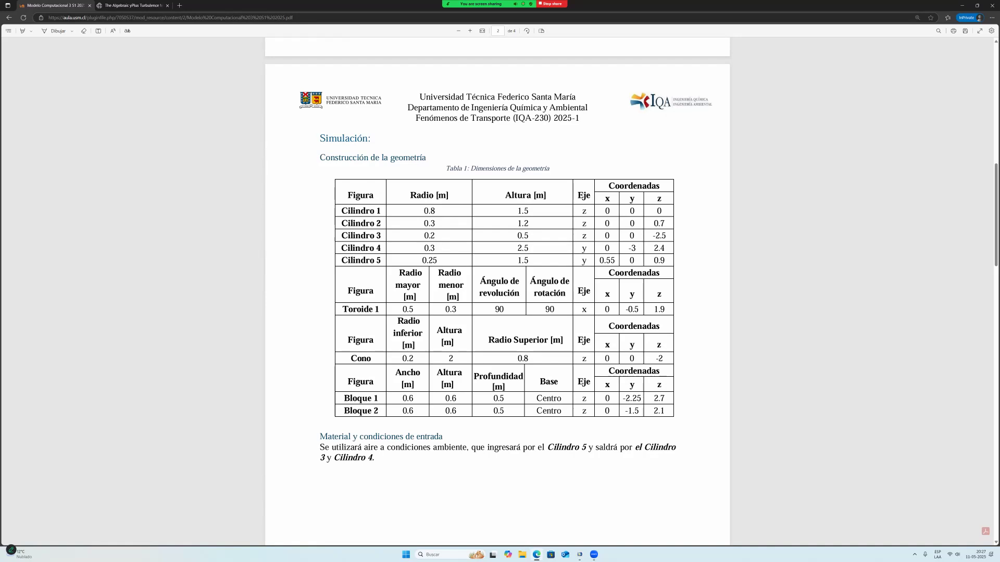
scroll(497, 291, "up", 7)
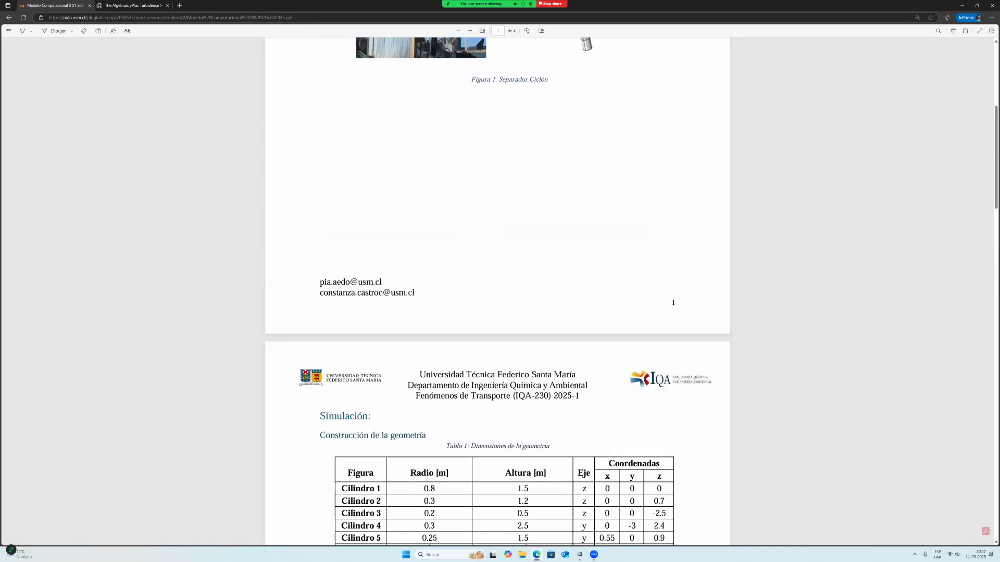
scroll(497, 292, "down", 20)
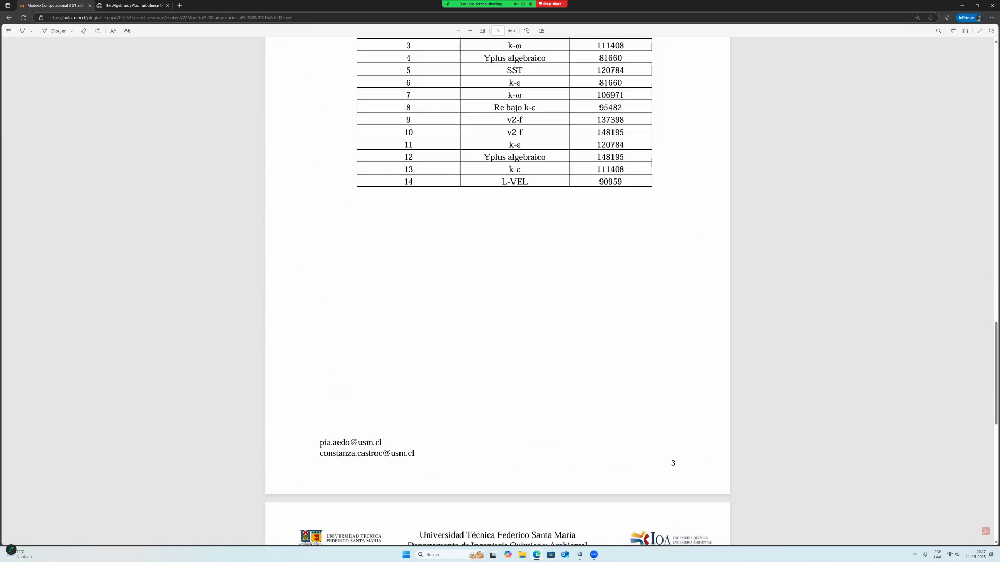
scroll(402, 197, "down", 3)
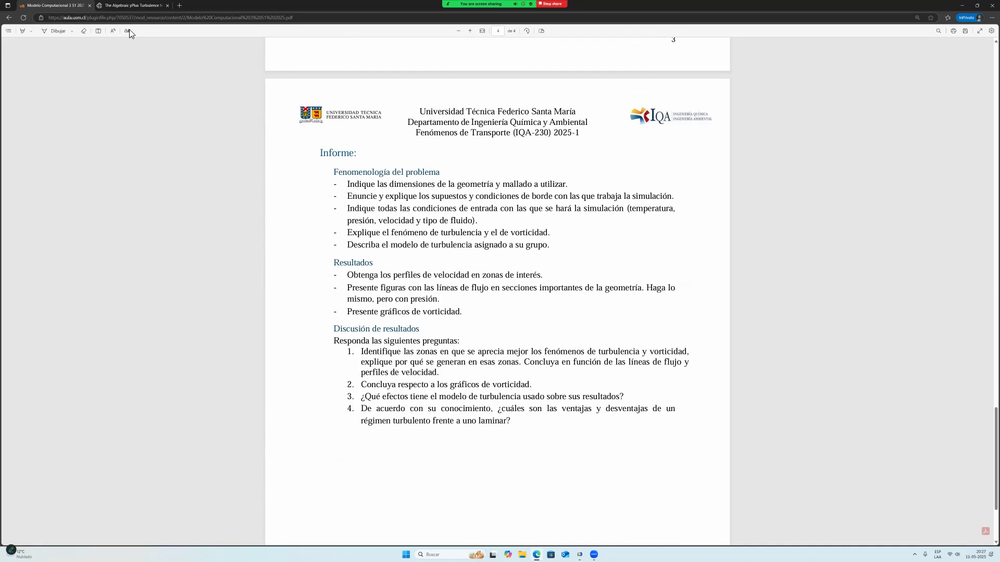
left_click(124, 5)
scroll(500, 281, "down", 3)
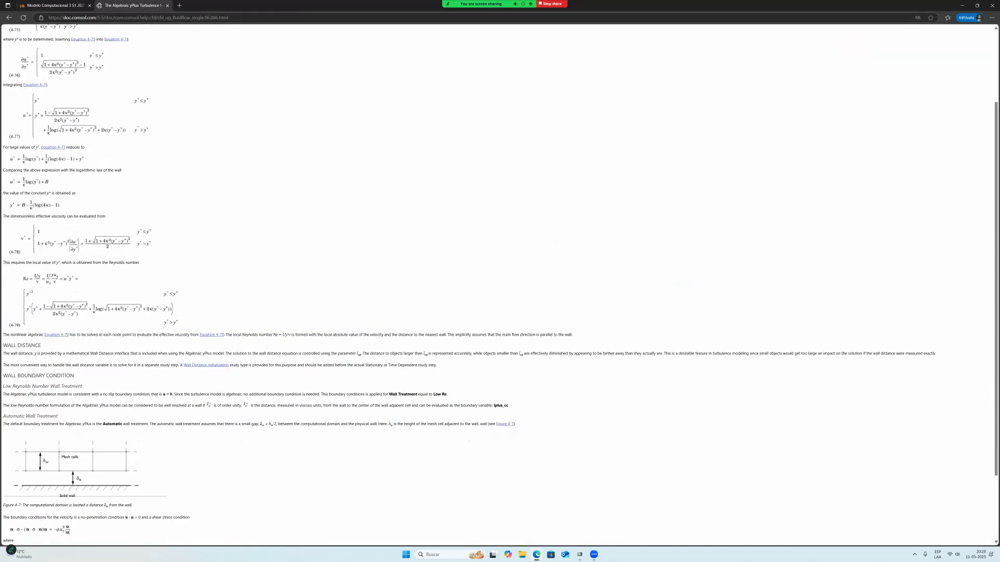